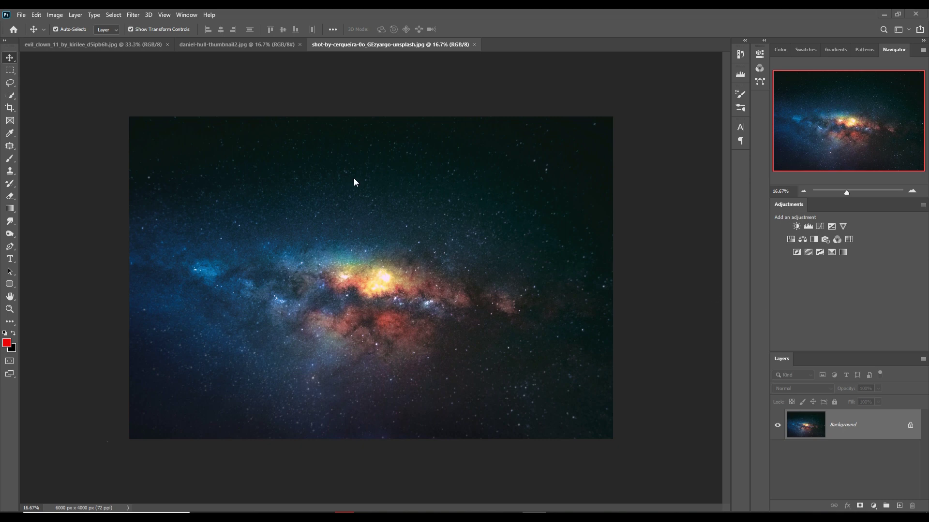
# Open the File menu while the galaxy starfield photo is the active document
pyautogui.click(21, 15)
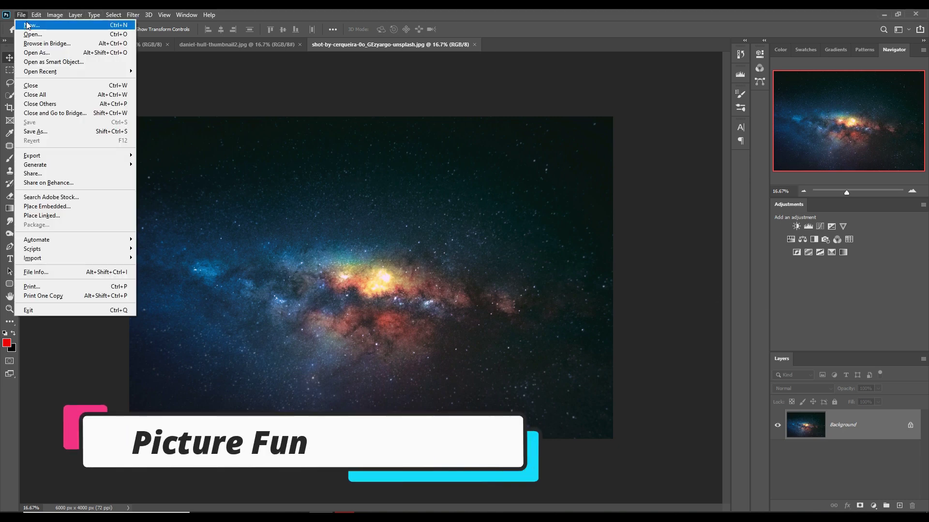
# Create a new white 3840 x 2160 px, 300 ppi document from the Recent Custom preset
pyautogui.click(30, 25)
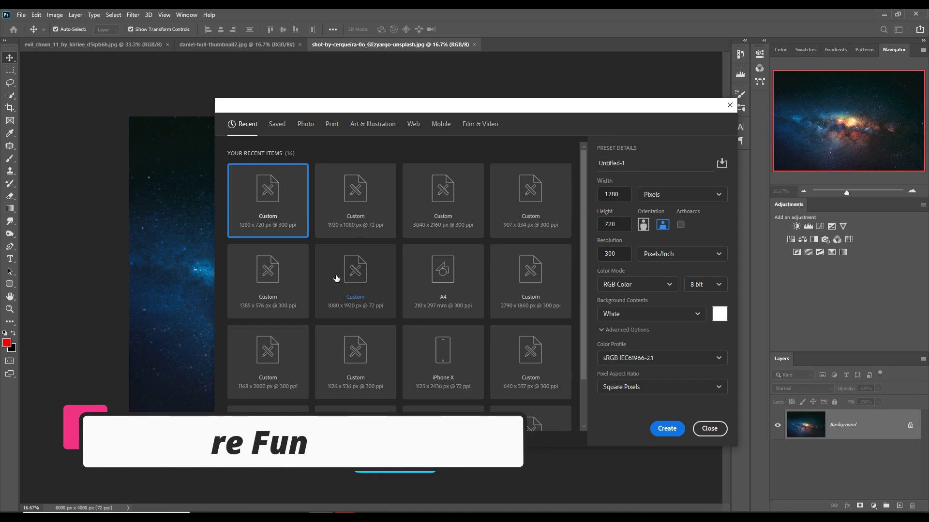
pyautogui.click(457, 200)
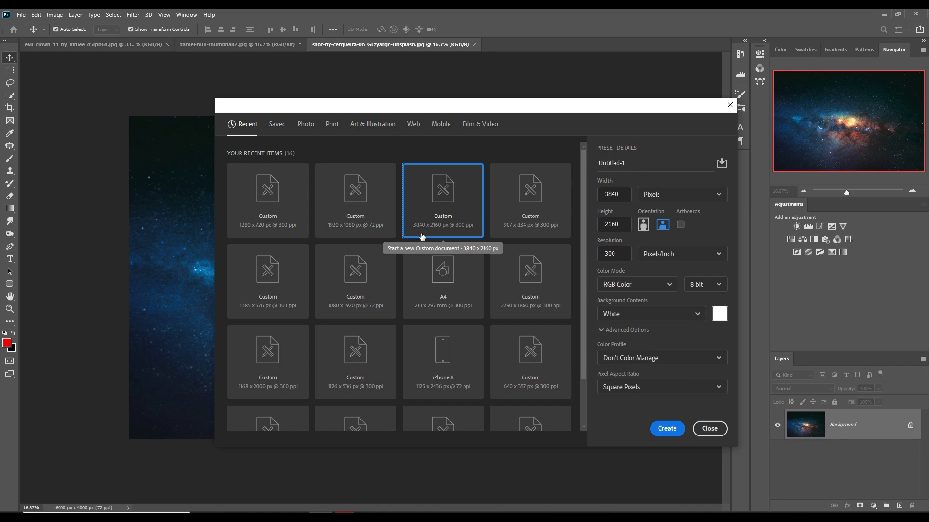
pyautogui.click(667, 430)
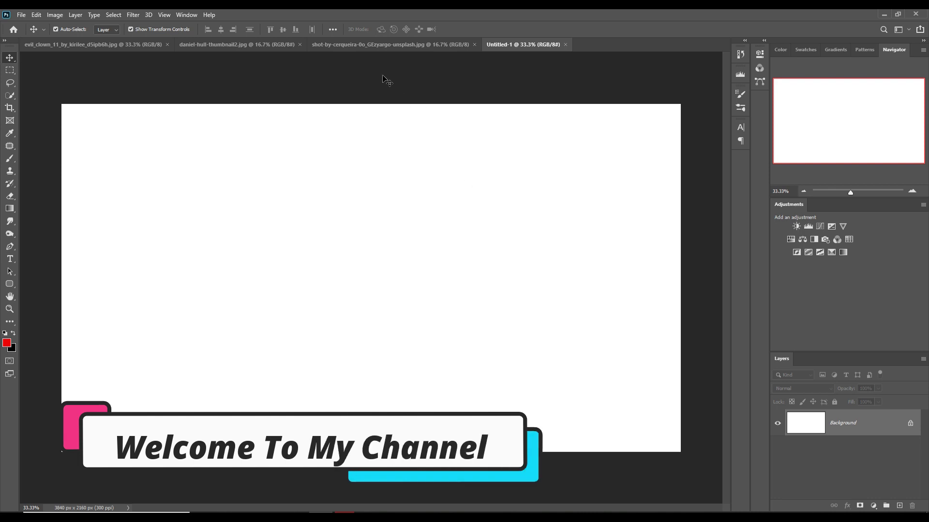
# Copy the galaxy photo into Untitled-1 as a new layer
pyautogui.click(343, 46)
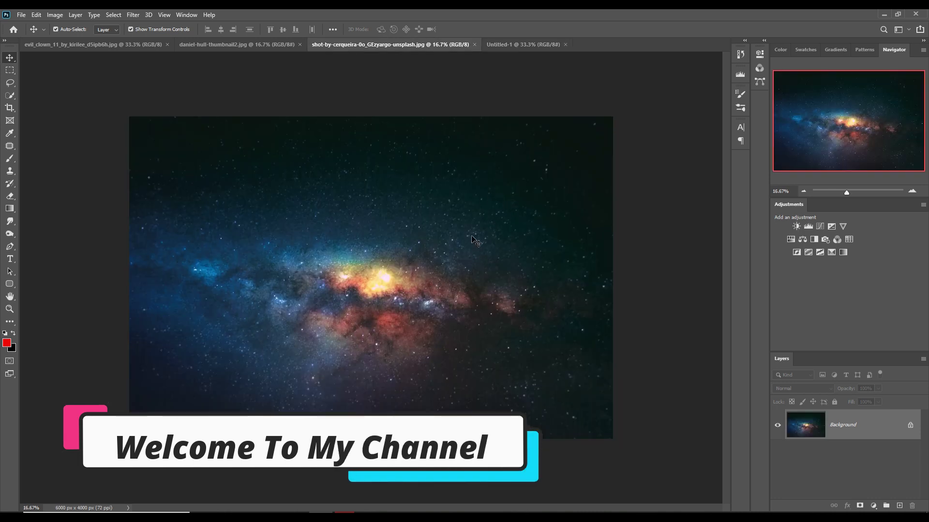
pyautogui.moveTo(367, 49); pyautogui.dragTo(478, 113)
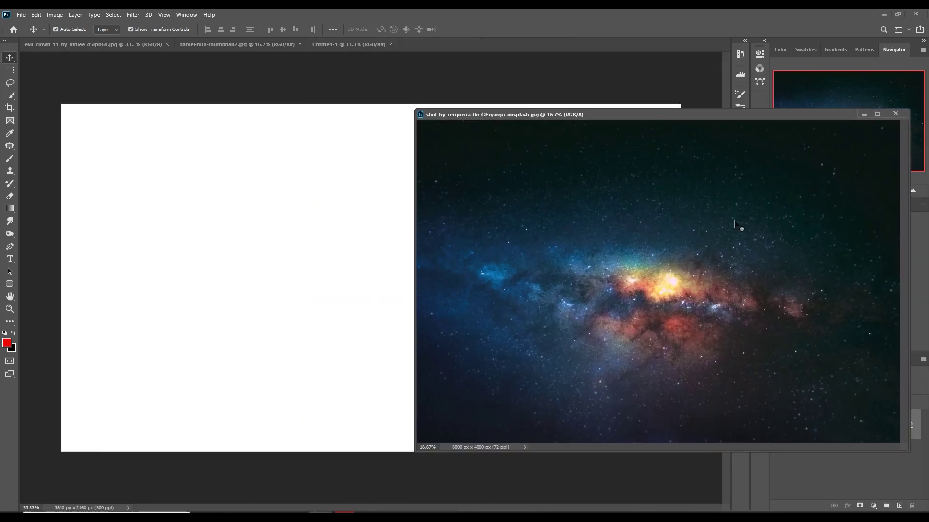
pyautogui.moveTo(378, 224); pyautogui.dragTo(356, 224)
pyautogui.click(862, 114)
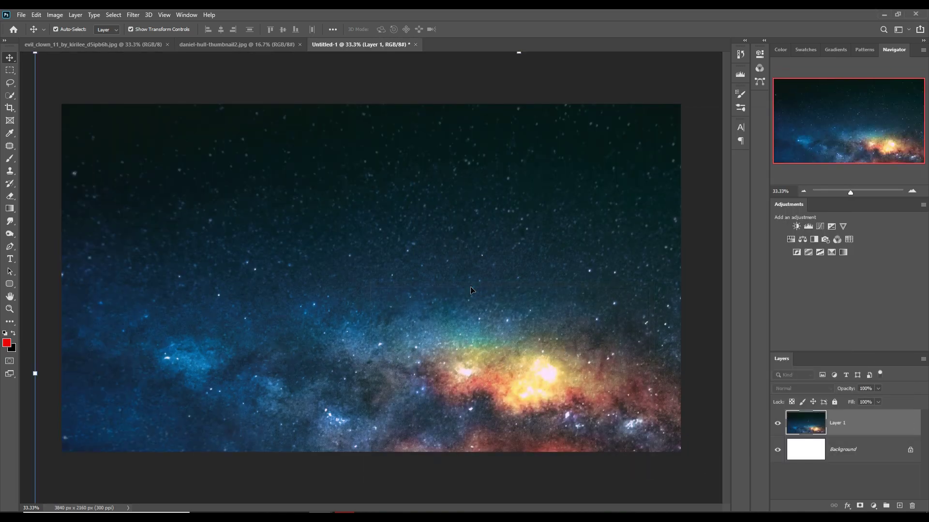
# Free Transform the galaxy layer to fill the whole 3840 x 2160 canvas
pyautogui.moveTo(35, 373); pyautogui.dragTo(463, 374)
pyautogui.moveTo(543, 318); pyautogui.dragTo(207, 210)
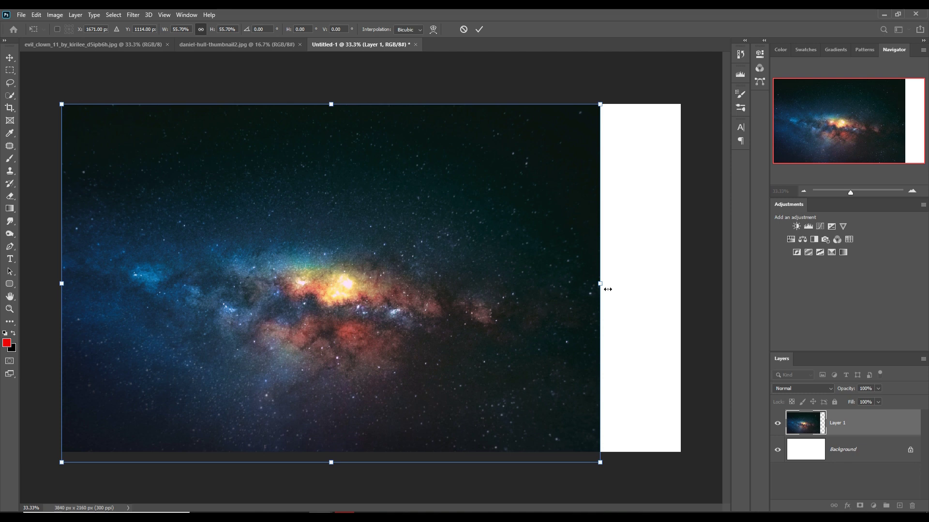
pyautogui.moveTo(606, 289); pyautogui.dragTo(686, 285)
pyautogui.click(479, 30)
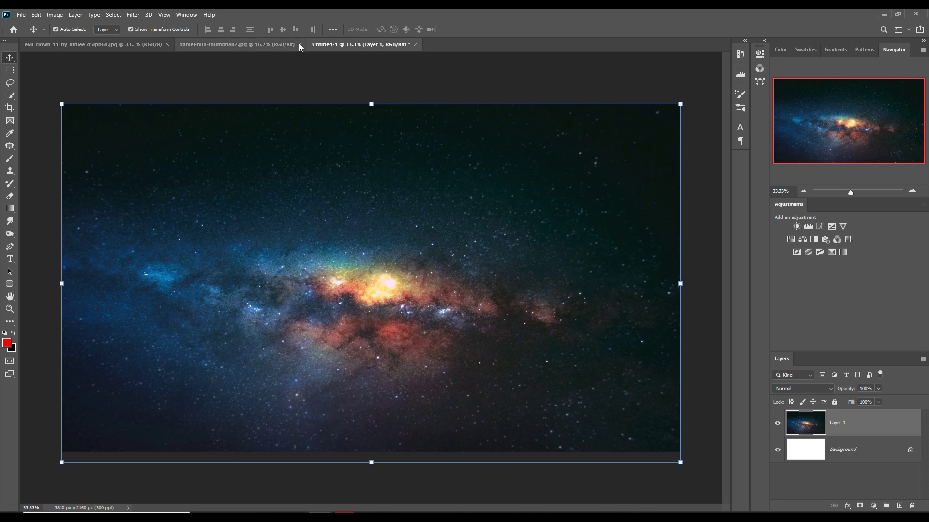
pyautogui.click(215, 47)
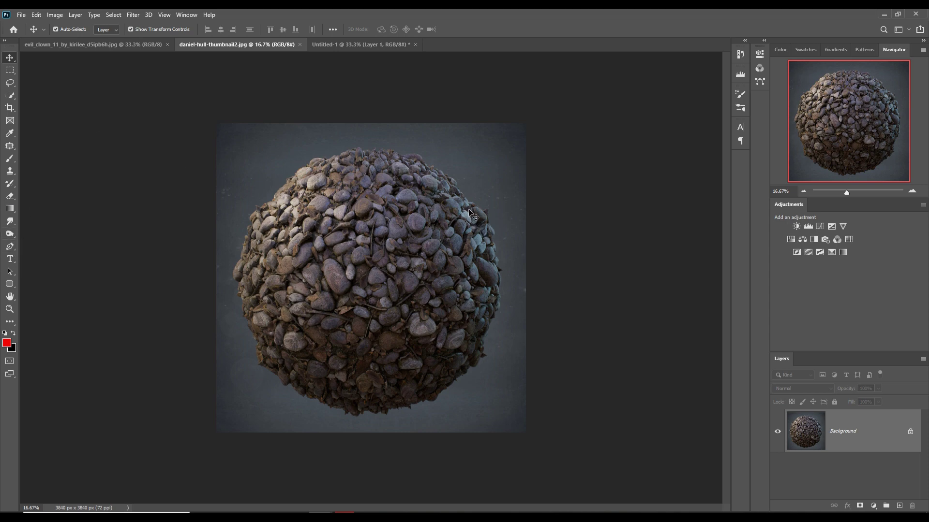
pyautogui.click(133, 16)
pyautogui.moveTo(114, 15)
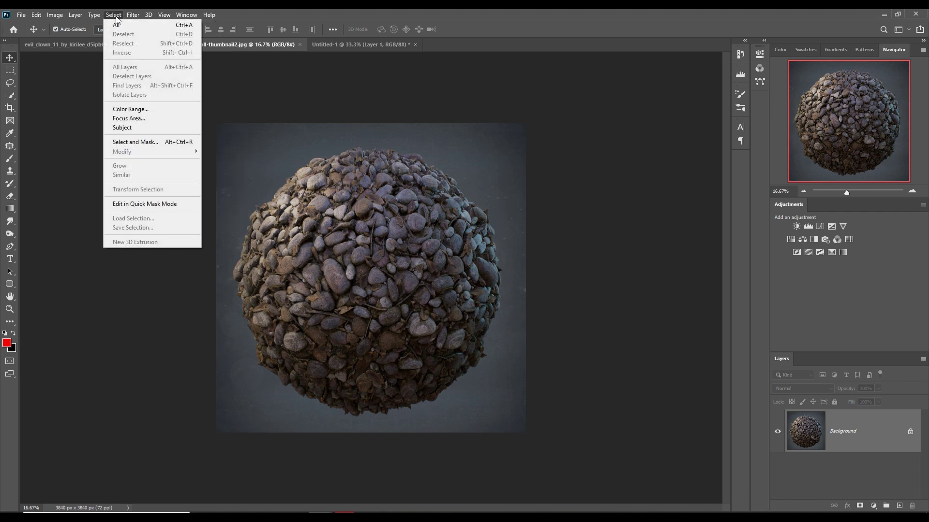
pyautogui.click(126, 127)
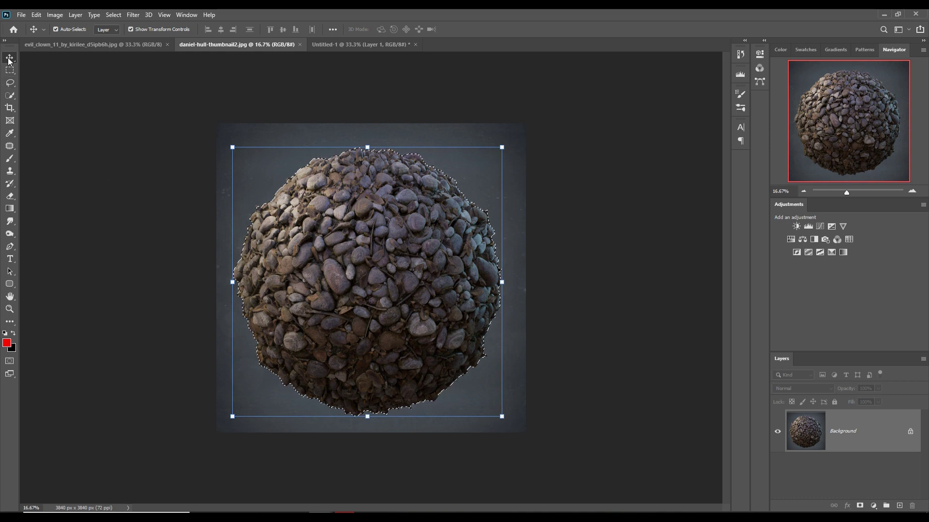
# Copy the selected sphere into the galaxy composite as Layer 2
pyautogui.moveTo(220, 44); pyautogui.dragTo(393, 105)
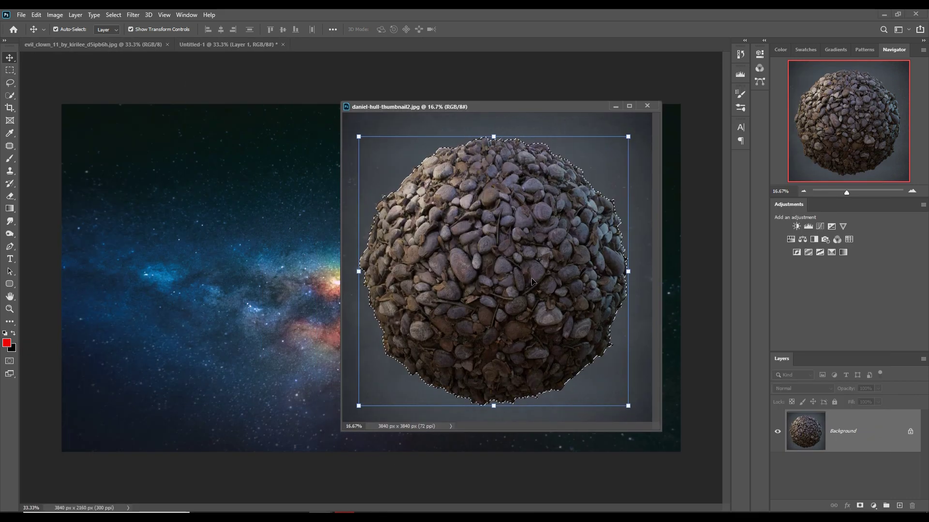
pyautogui.moveTo(498, 216); pyautogui.dragTo(266, 229)
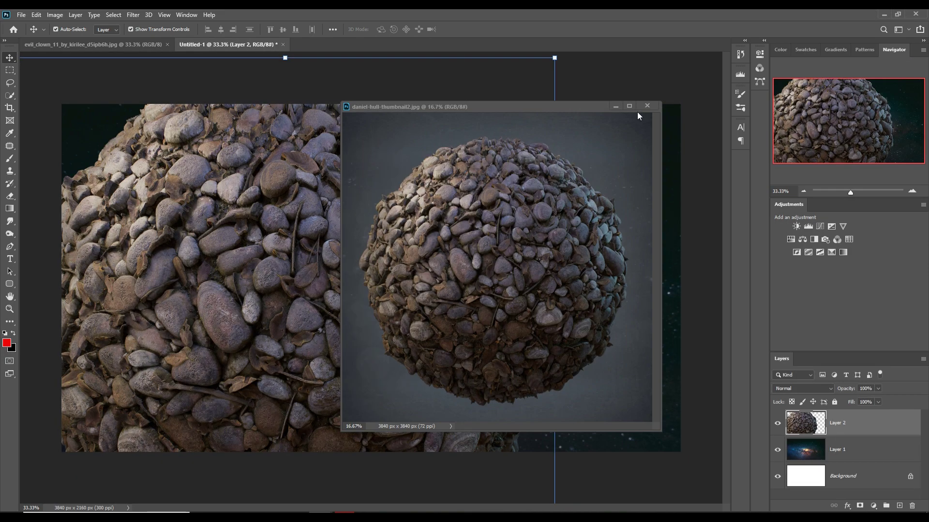
pyautogui.click(613, 106)
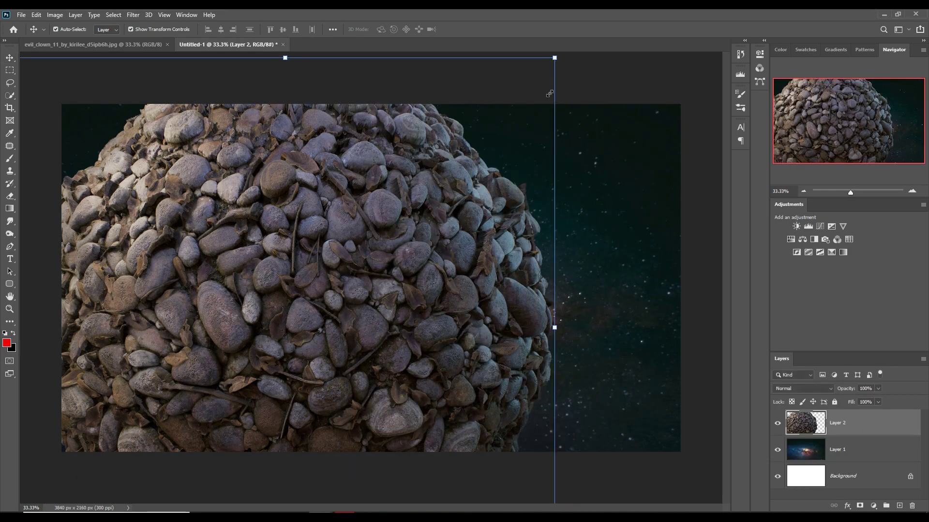
# Scale the sphere to about 33.72% and centre it in the lower half of the canvas
pyautogui.moveTo(554, 58); pyautogui.dragTo(282, 327)
pyautogui.moveTo(211, 373); pyautogui.dragTo(465, 218)
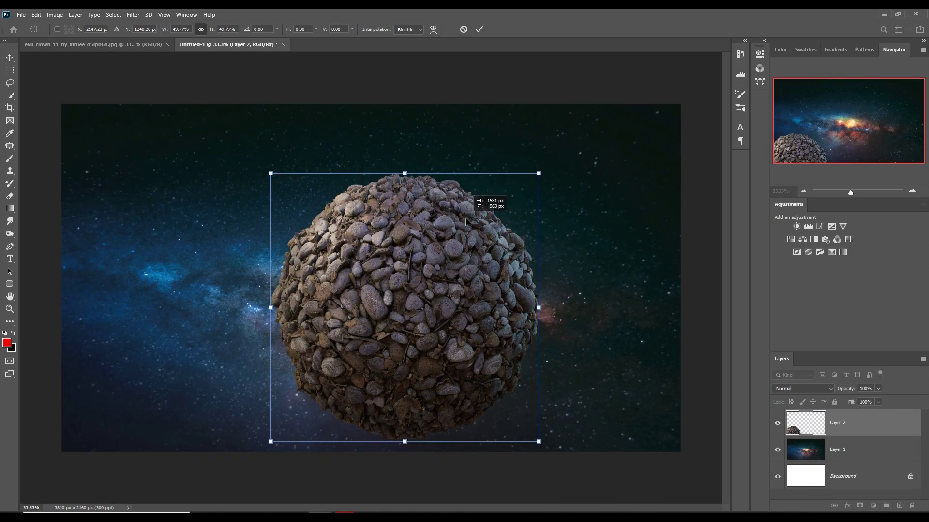
pyautogui.moveTo(538, 173); pyautogui.dragTo(469, 282)
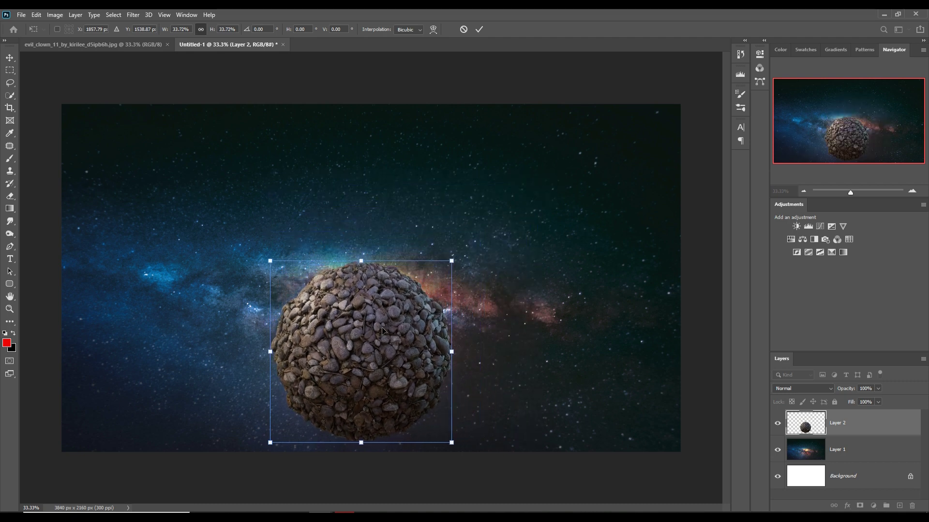
pyautogui.moveTo(382, 329)
pyautogui.mouseDown()
pyautogui.moveTo(382, 318)
pyautogui.moveTo(374, 327)
pyautogui.mouseUp()
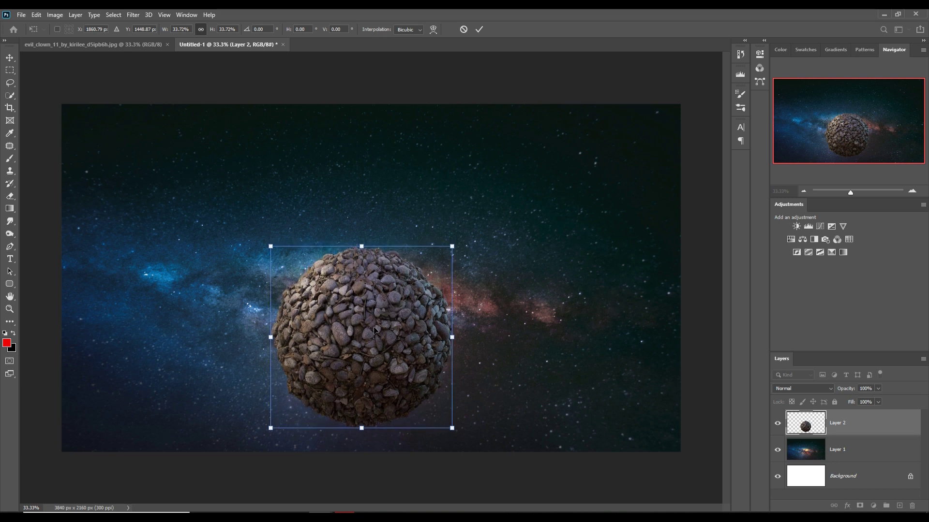
pyautogui.click(479, 29)
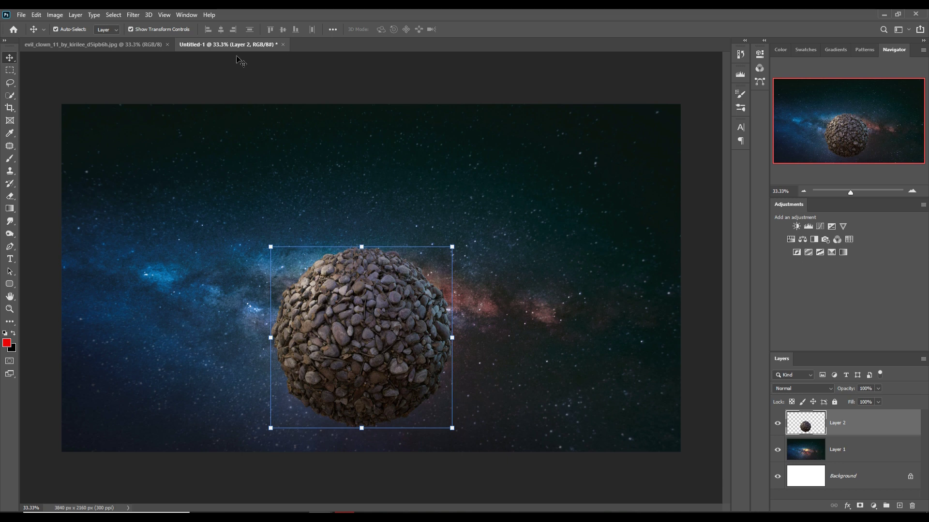
# Select the clown and his black balloon in the evil_clown photo with Select Subject
pyautogui.click(122, 48)
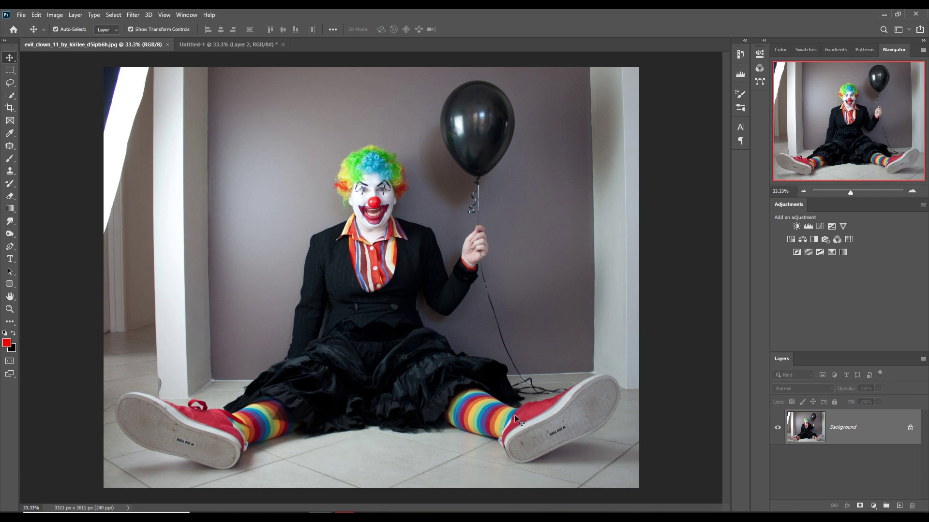
pyautogui.click(112, 15)
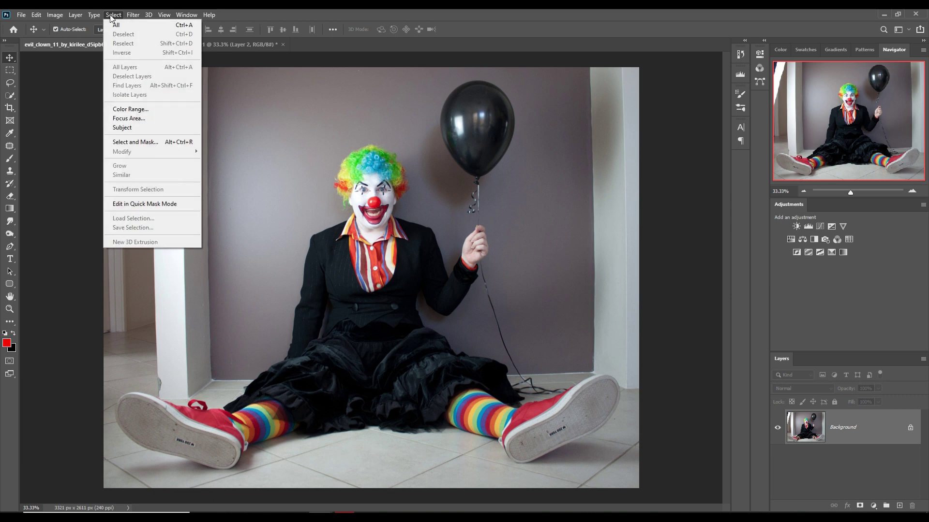
pyautogui.click(130, 129)
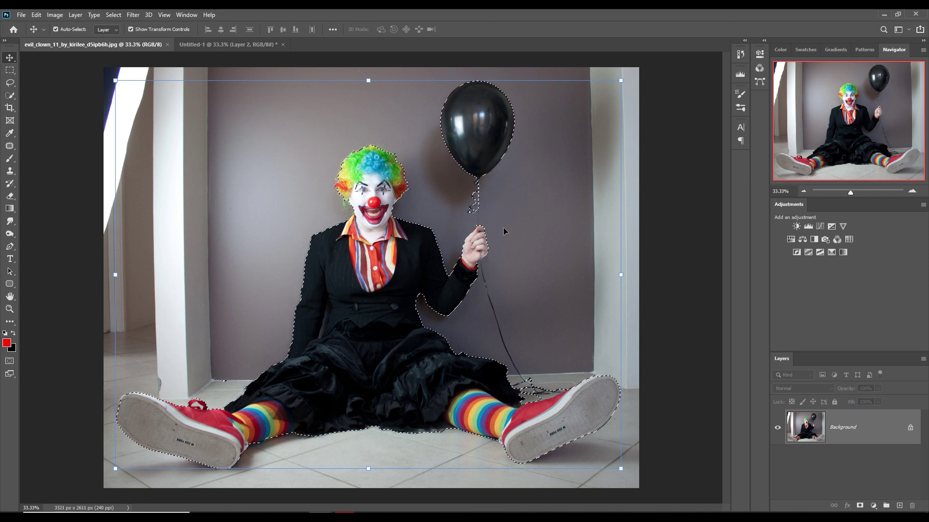
# Add the upper balloon string, knot and curl to the clown selection with the Lasso
pyautogui.click(10, 83)
pyautogui.click(49, 83)
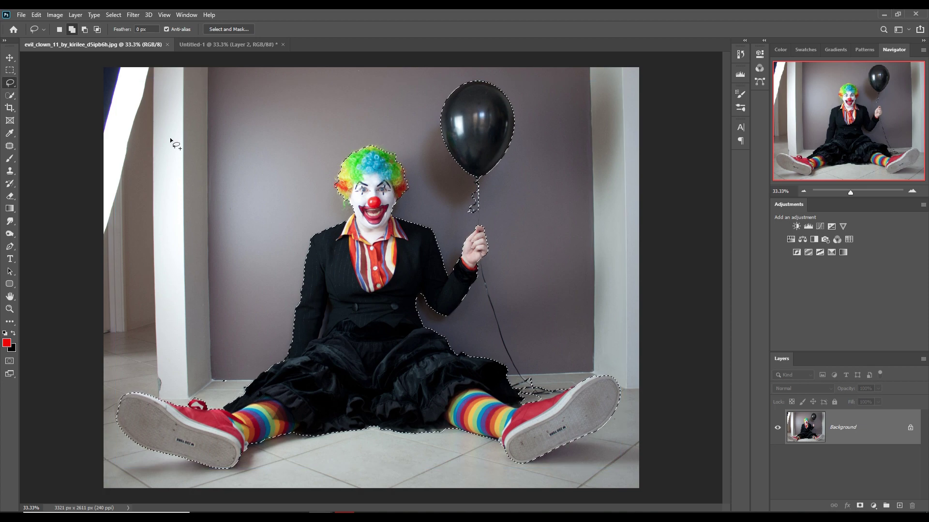
pyautogui.scroll(3, 498, 217)
pyautogui.moveTo(438, 191); pyautogui.dragTo(438, 211)
pyautogui.press('alt')
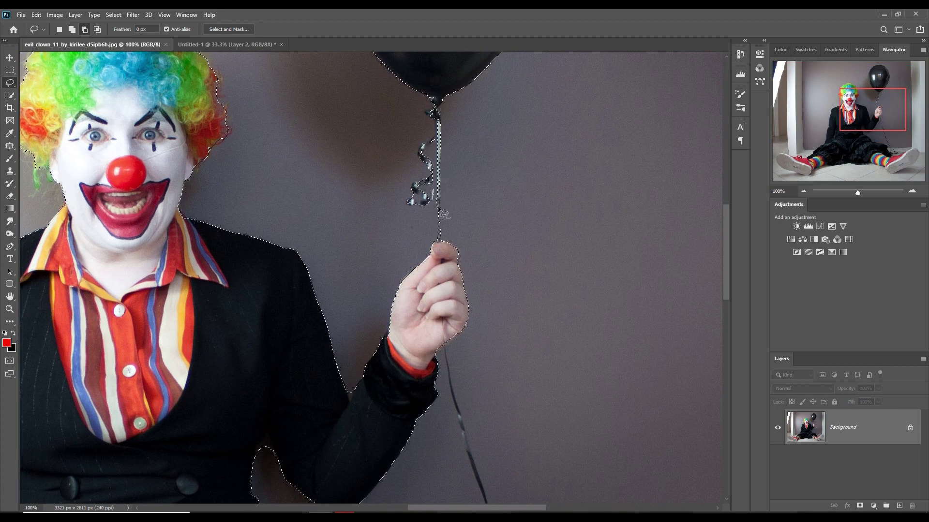
pyautogui.moveTo(433, 102); pyautogui.dragTo(424, 144)
pyautogui.moveTo(424, 187); pyautogui.dragTo(436, 121)
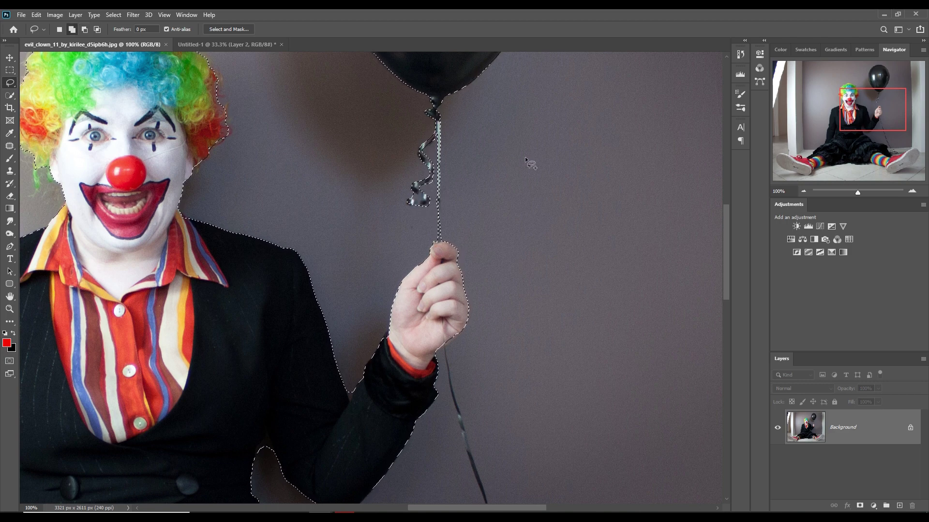
# Add the lower balloon string to the selection and copy the clown to a new layer
pyautogui.press('space')
pyautogui.moveTo(531, 279); pyautogui.dragTo(409, 43)
pyautogui.moveTo(322, 109)
pyautogui.mouseDown()
pyautogui.moveTo(384, 346)
pyautogui.moveTo(446, 467)
pyautogui.moveTo(384, 328)
pyautogui.moveTo(323, 109)
pyautogui.mouseUp()
pyautogui.press('space')
pyautogui.moveTo(504, 493); pyautogui.dragTo(580, 179)
pyautogui.hotkey('ctrl', '0')
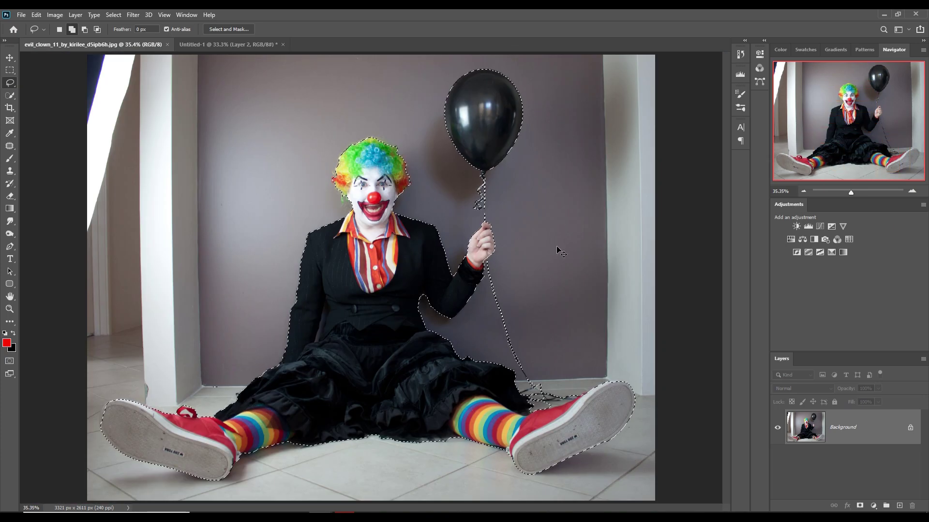
pyautogui.hotkey('ctrl', 'j')
# Hide the original clown background and delete the gray patch beside the right shoe
pyautogui.click(777, 463)
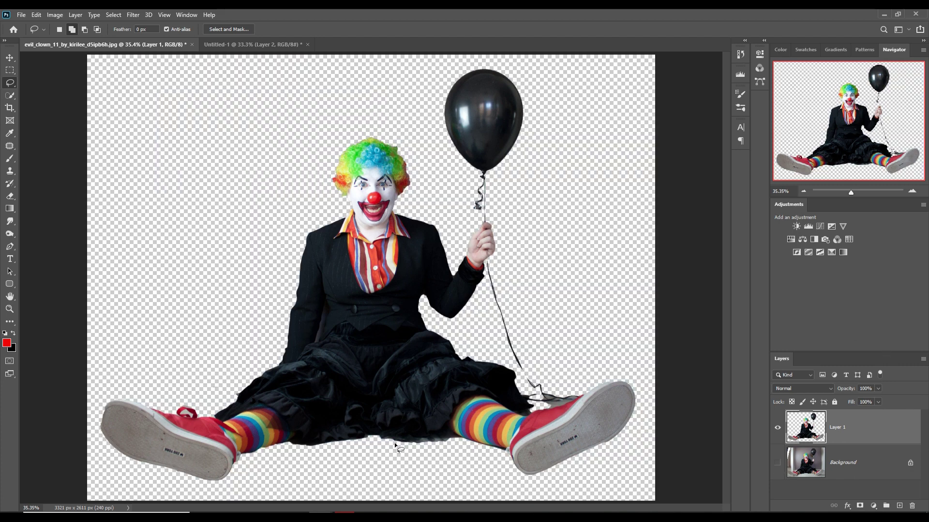
pyautogui.click(84, 30)
pyautogui.moveTo(459, 446); pyautogui.dragTo(381, 441)
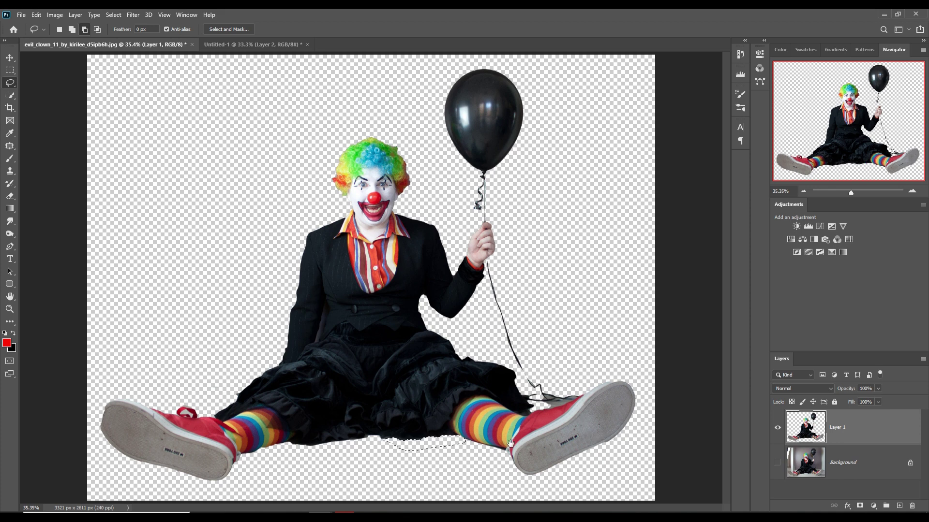
pyautogui.click(114, 15)
pyautogui.click(120, 37)
pyautogui.hotkey('ctrl', '1')
pyautogui.moveTo(520, 433); pyautogui.dragTo(40, 48)
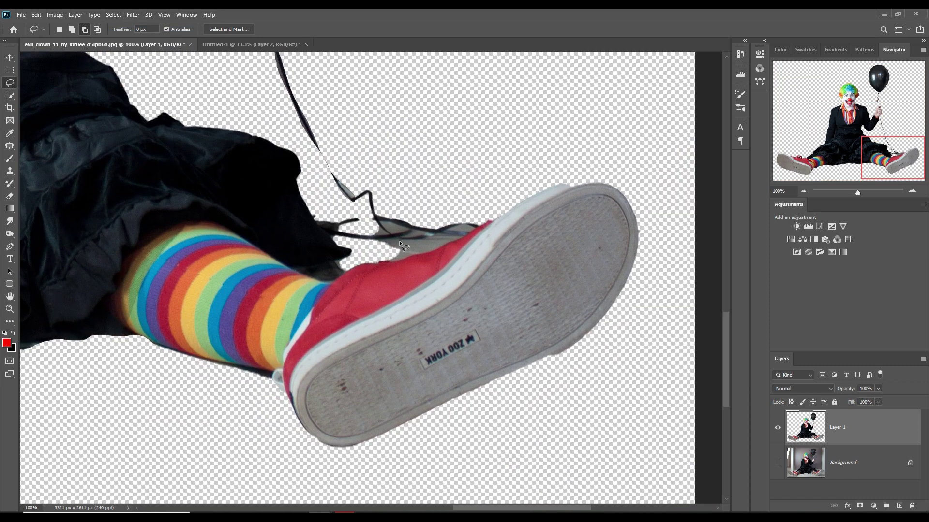
pyautogui.moveTo(372, 242)
pyautogui.mouseDown()
pyautogui.moveTo(466, 226)
pyautogui.moveTo(374, 260)
pyautogui.mouseUp()
pyautogui.press('Delete')
# Delete the remaining gray patch by the shoelace
pyautogui.click(113, 15)
pyautogui.click(120, 35)
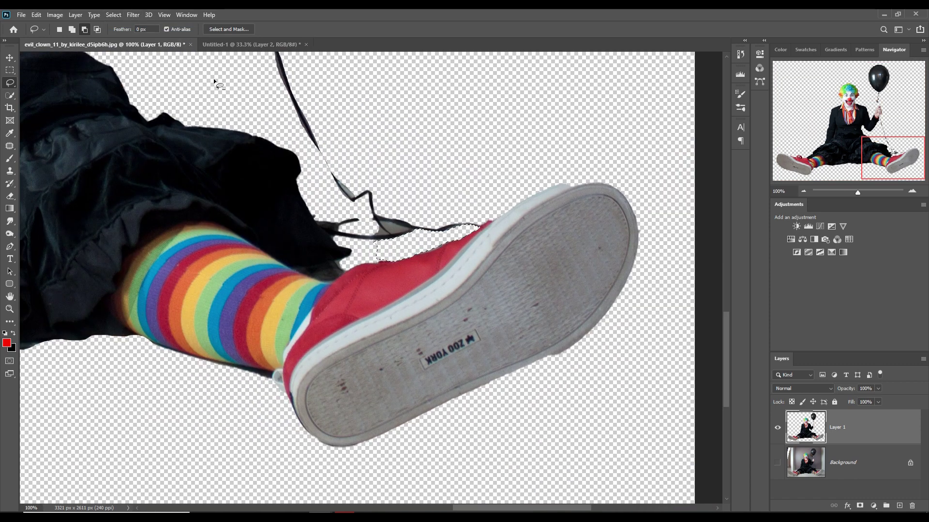
pyautogui.moveTo(336, 174)
pyautogui.mouseDown()
pyautogui.moveTo(357, 204)
pyautogui.moveTo(410, 229)
pyautogui.moveTo(390, 235)
pyautogui.mouseUp()
pyautogui.press('Delete')
pyautogui.hotkey('ctrl', 'd')
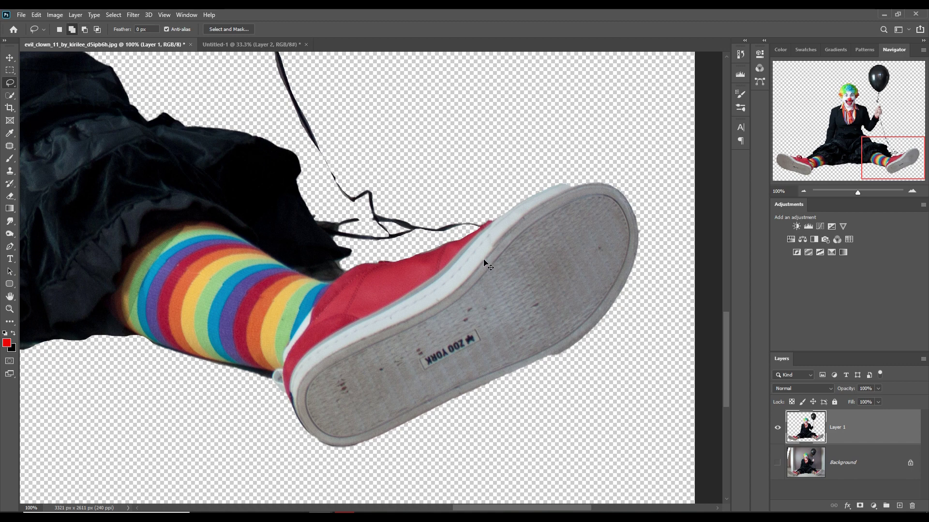
# Delete the leftover background patches in the gaps between the arms and torso
pyautogui.moveTo(216, 294)
pyautogui.mouseDown()
pyautogui.moveTo(556, 285)
pyautogui.moveTo(584, 381)
pyautogui.mouseUp()
pyautogui.moveTo(223, 296); pyautogui.dragTo(219, 312)
pyautogui.moveTo(305, 309); pyautogui.dragTo(337, 359)
pyautogui.moveTo(207, 323); pyautogui.dragTo(194, 320)
pyautogui.moveTo(285, 357); pyautogui.dragTo(204, 481)
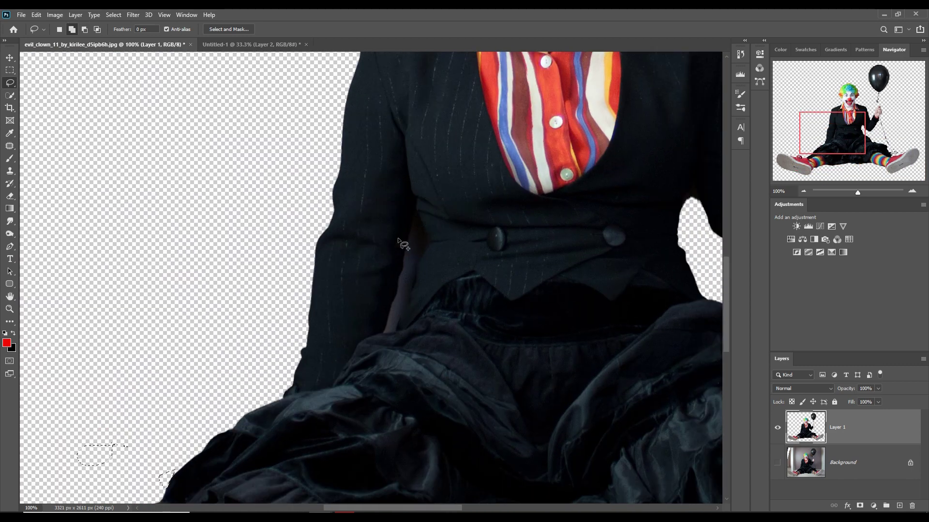
pyautogui.moveTo(416, 209)
pyautogui.mouseDown()
pyautogui.moveTo(393, 308)
pyautogui.moveTo(429, 236)
pyautogui.moveTo(416, 210)
pyautogui.mouseUp()
pyautogui.press('Delete')
pyautogui.moveTo(677, 208)
pyautogui.mouseDown()
pyautogui.moveTo(377, 280)
pyautogui.moveTo(394, 247)
pyautogui.moveTo(407, 283)
pyautogui.mouseUp()
pyautogui.hotkey('ctrl', '0')
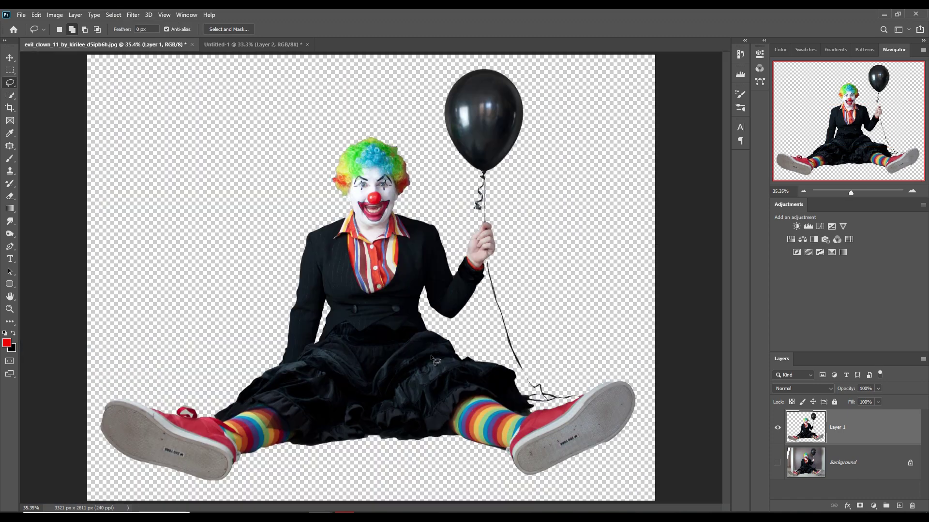
# Drag the clown layer into Untitled-1 as Layer 3 over the galaxy and sphere
pyautogui.click(10, 58)
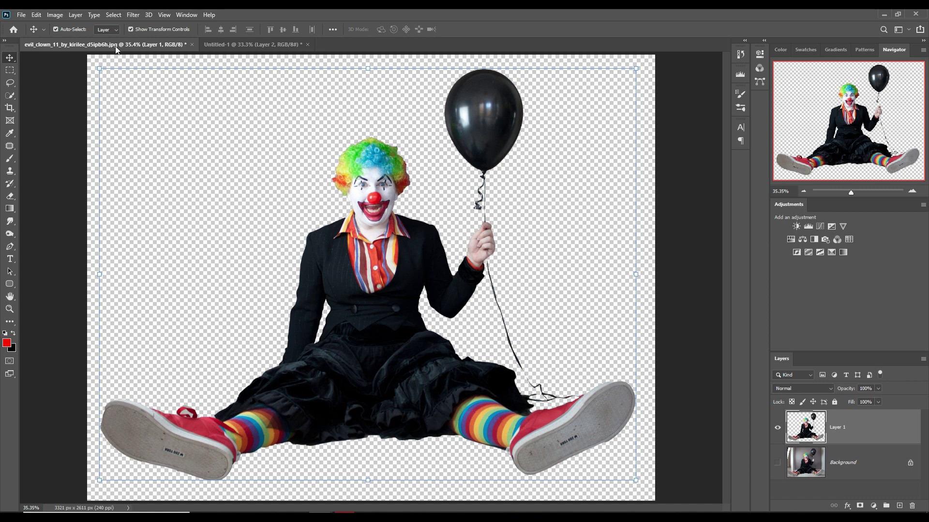
pyautogui.moveTo(116, 48); pyautogui.dragTo(547, 118)
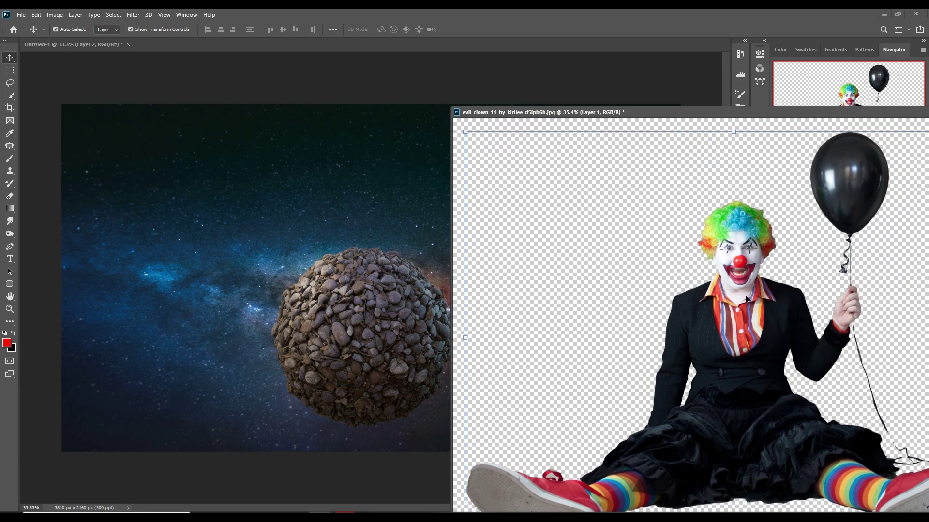
pyautogui.moveTo(747, 298); pyautogui.dragTo(344, 237)
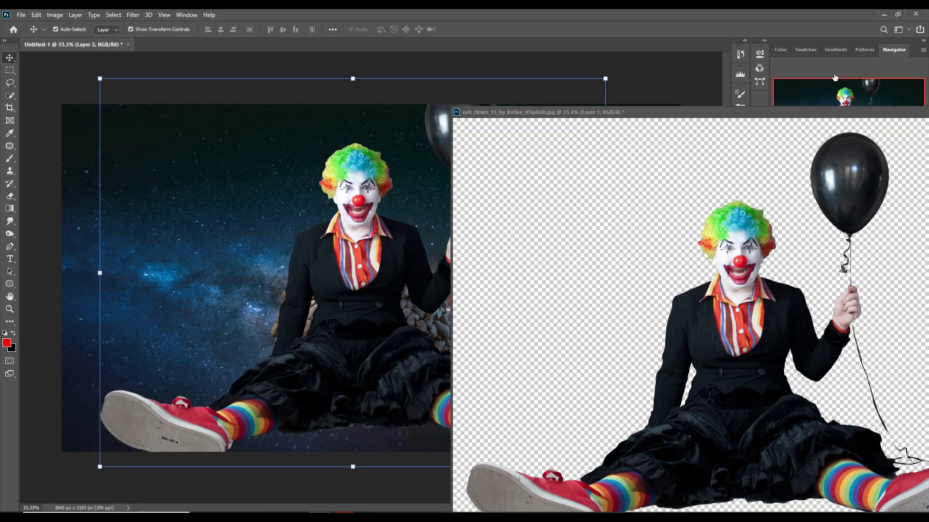
pyautogui.moveTo(875, 111); pyautogui.dragTo(555, 191)
# Free Transform Layer 3 to about 42.74% and seat the clown on top of the rocky sphere
pyautogui.click(665, 192)
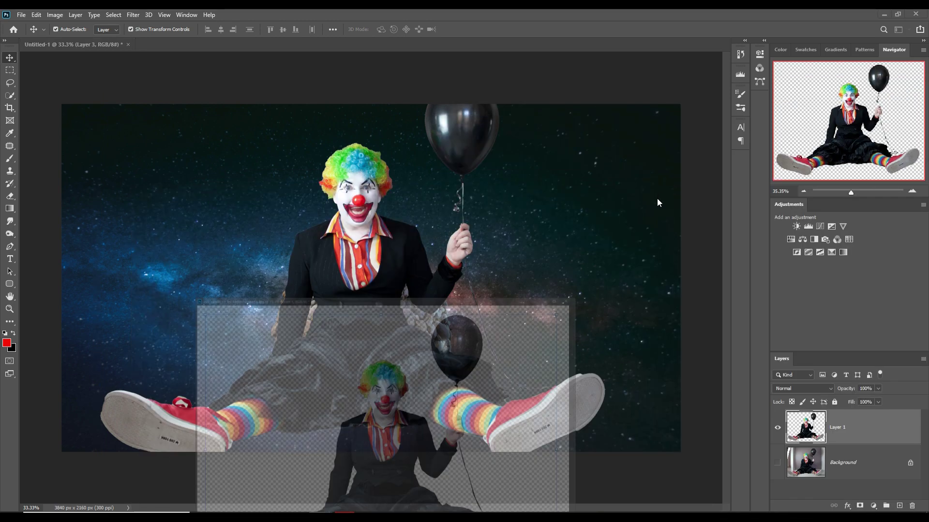
pyautogui.moveTo(605, 77); pyautogui.dragTo(334, 338)
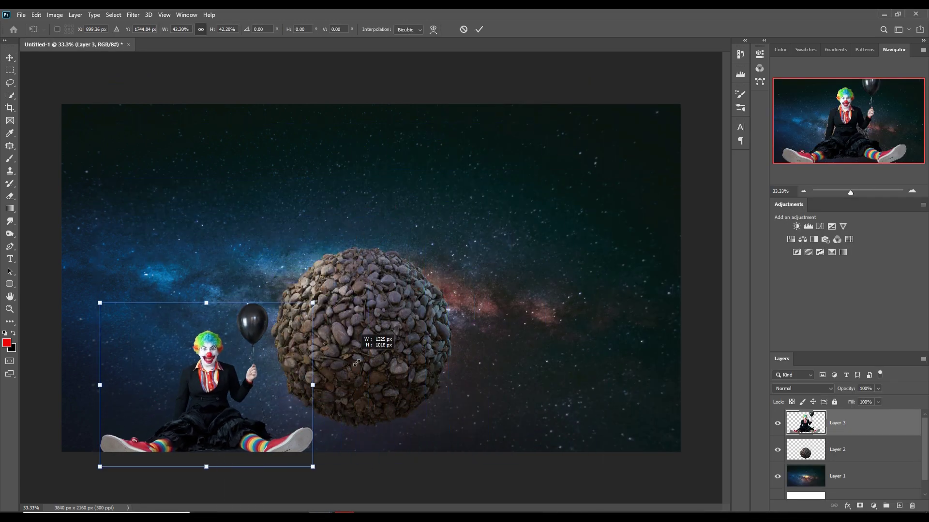
pyautogui.moveTo(227, 408); pyautogui.dragTo(386, 262)
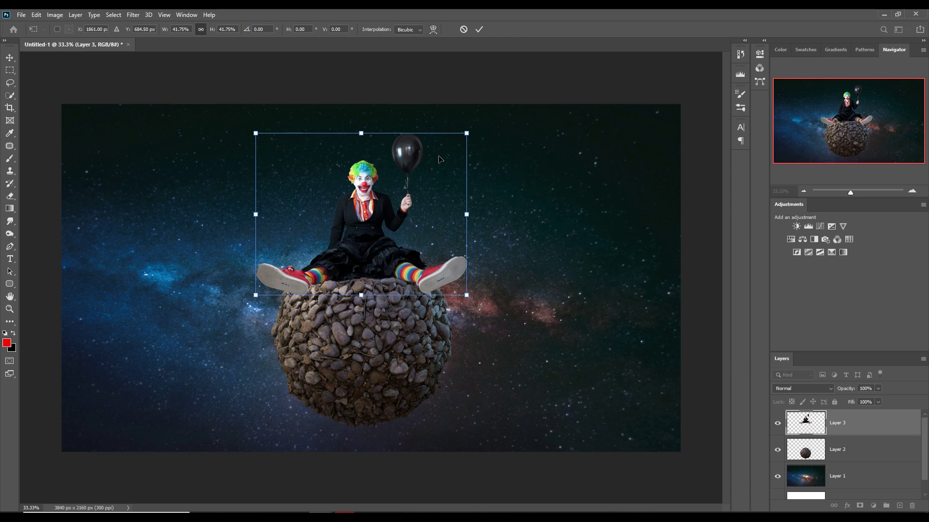
pyautogui.moveTo(473, 136); pyautogui.dragTo(476, 131)
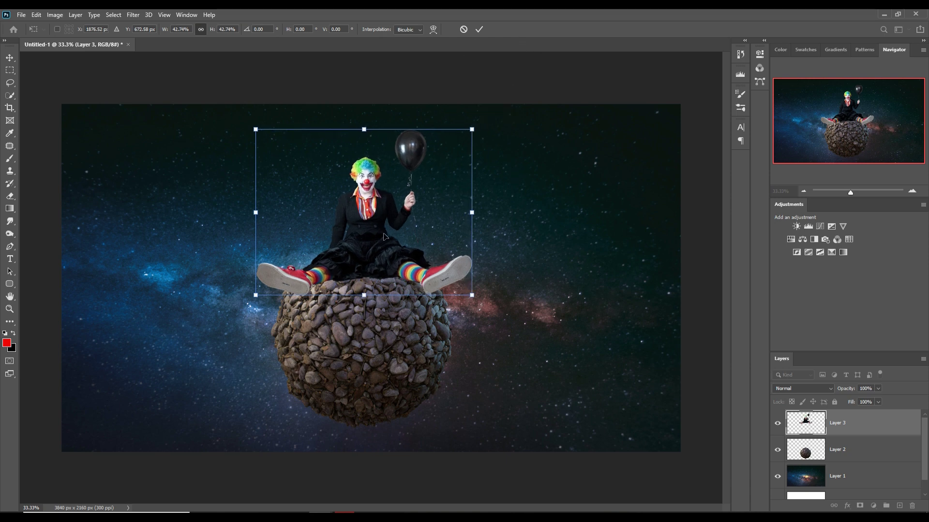
pyautogui.moveTo(383, 237); pyautogui.dragTo(378, 239)
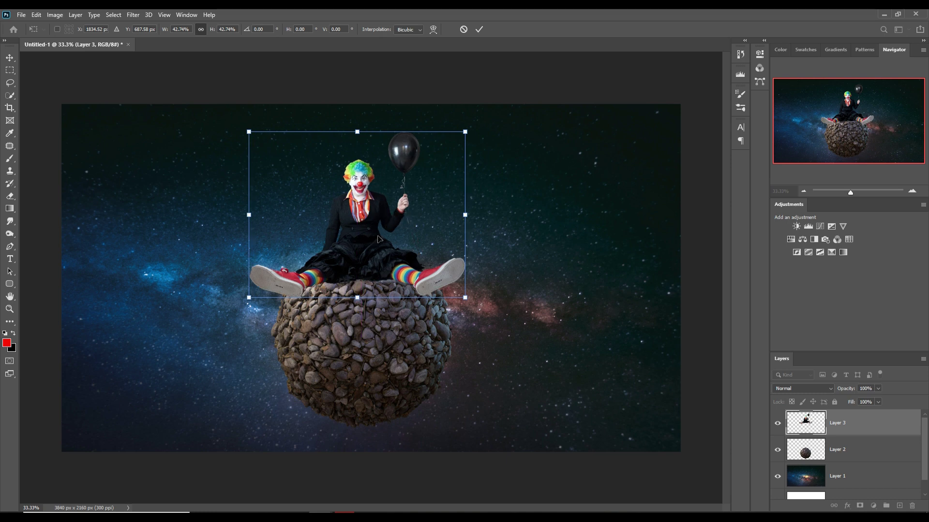
pyautogui.click(479, 30)
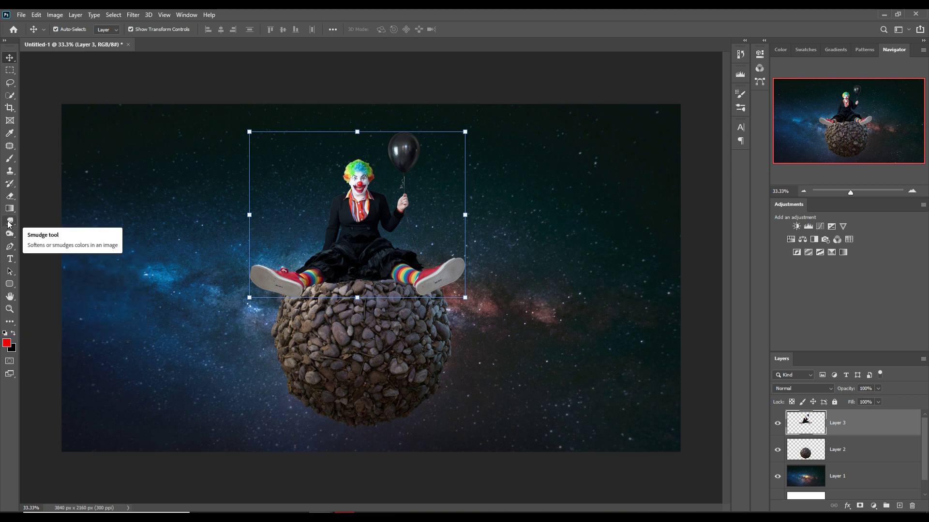
# With the Brush tool, set the foreground colour to pale yellow-green c8dc6a sampled from the wig top
pyautogui.click(9, 159)
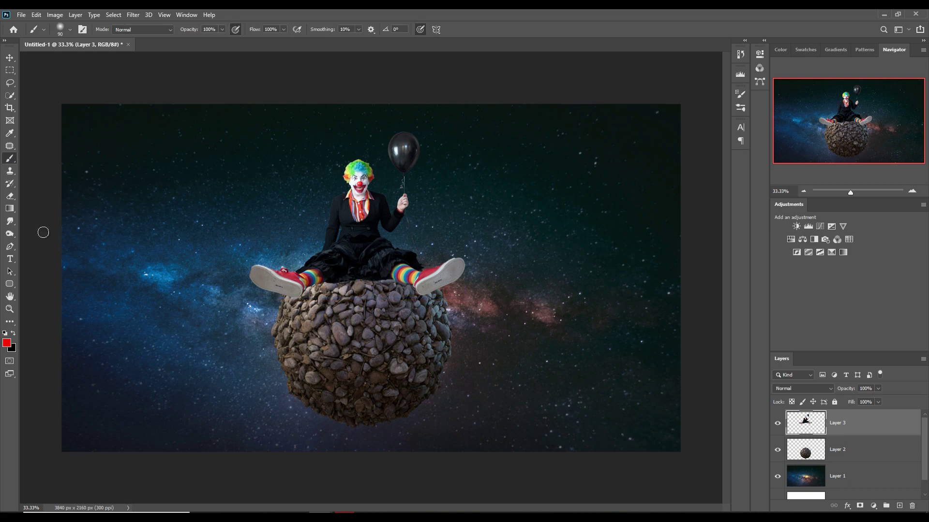
pyautogui.click(7, 344)
pyautogui.hotkey('ctrl', '-')
pyautogui.hotkey('ctrl', '-')
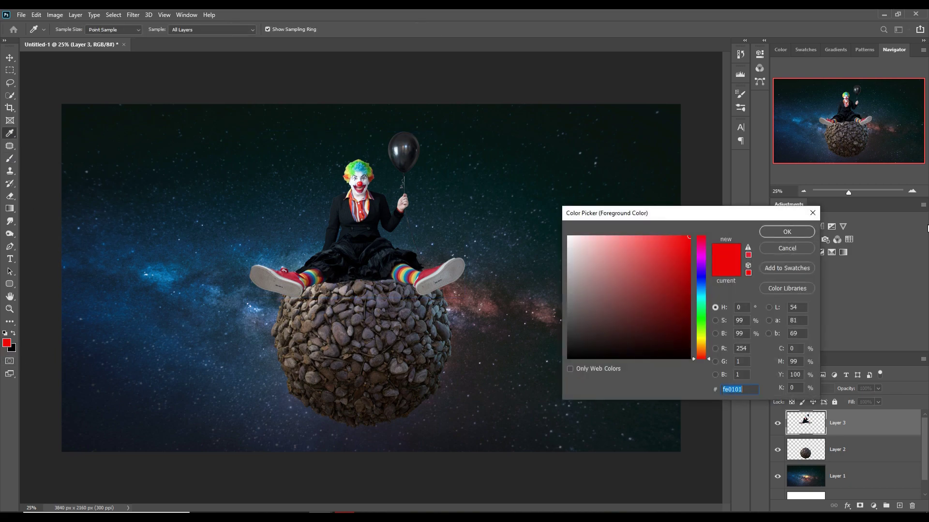
pyautogui.hotkey('ctrl', '+')
pyautogui.hotkey('ctrl', '+')
pyautogui.hotkey('ctrl', '+')
pyautogui.hotkey('ctrl', '+')
pyautogui.hotkey('ctrl', '+')
pyautogui.hotkey('ctrl', '+')
pyautogui.hotkey('ctrl', '+')
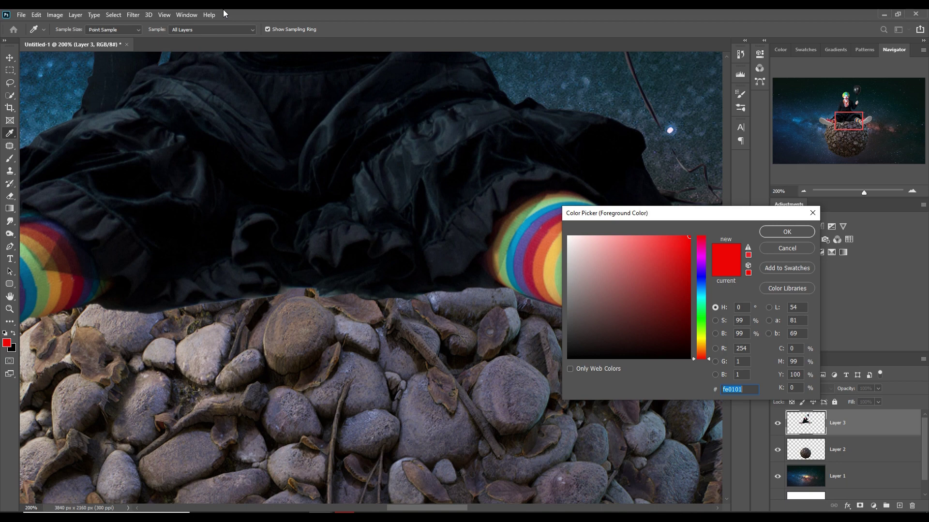
pyautogui.moveTo(329, 157); pyautogui.dragTo(331, 328)
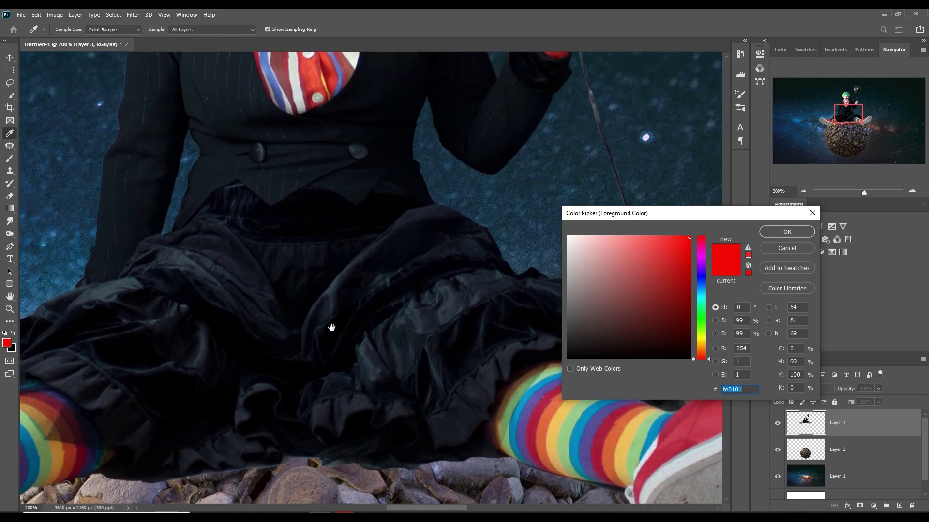
pyautogui.moveTo(322, 246); pyautogui.dragTo(322, 277)
pyautogui.moveTo(313, 171); pyautogui.dragTo(315, 339)
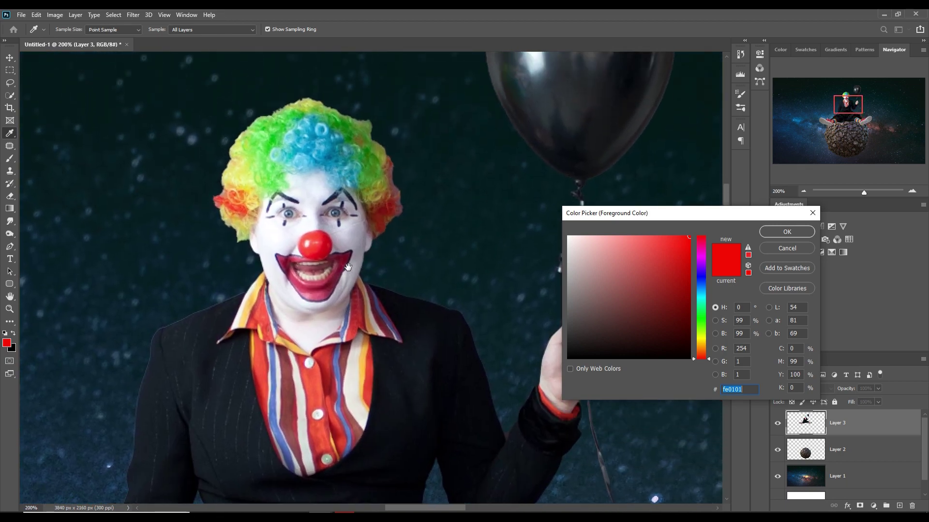
pyautogui.moveTo(294, 235); pyautogui.dragTo(374, 221)
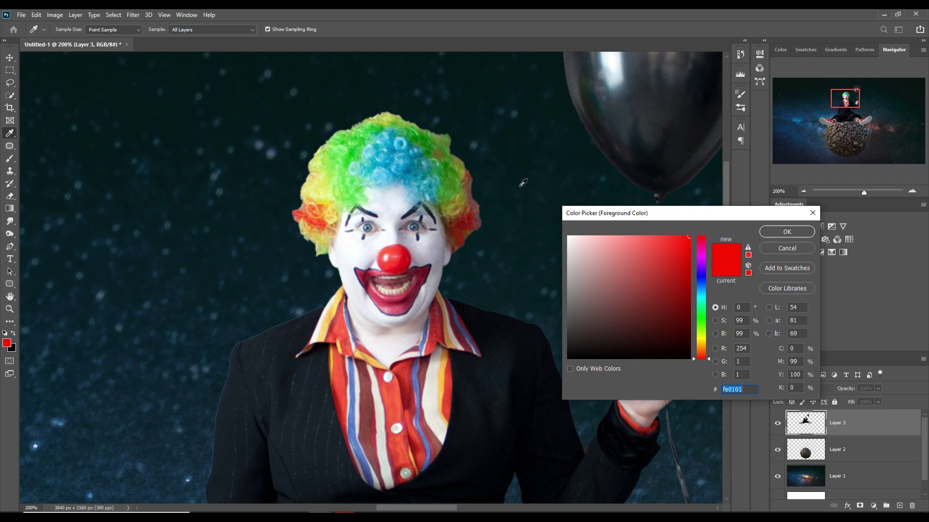
pyautogui.click(390, 119)
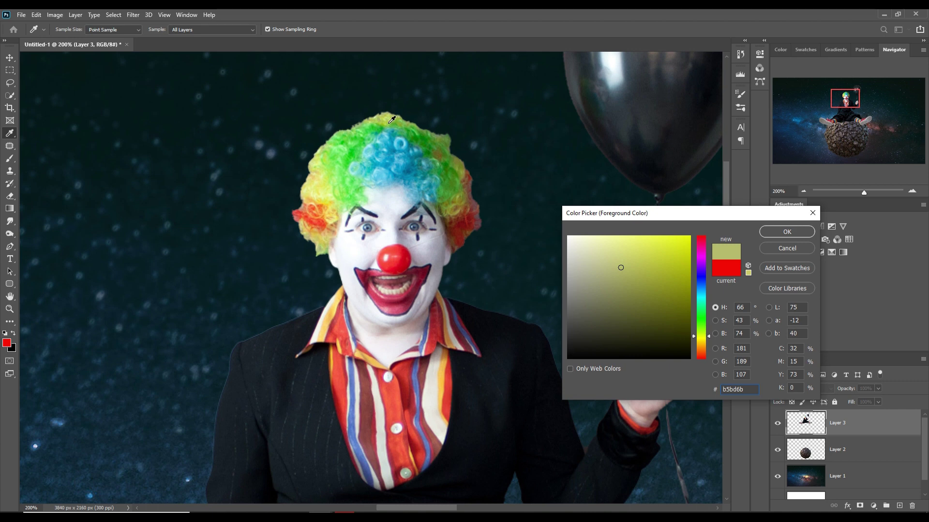
pyautogui.click(392, 119)
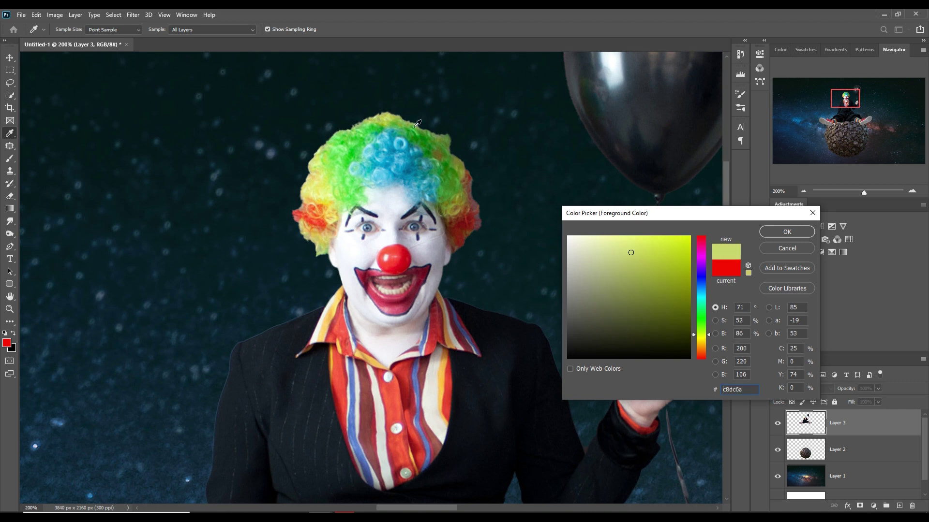
pyautogui.click(776, 229)
# Paint green hair strands along the wig's top and upper-left edge with an 8 px Hard Round Pressure Size brush
pyautogui.press('b')
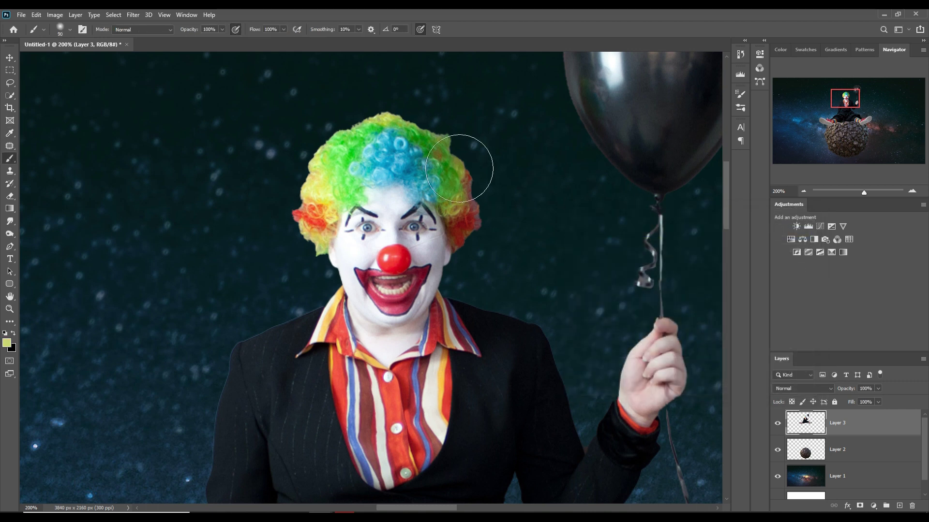
pyautogui.click(69, 32)
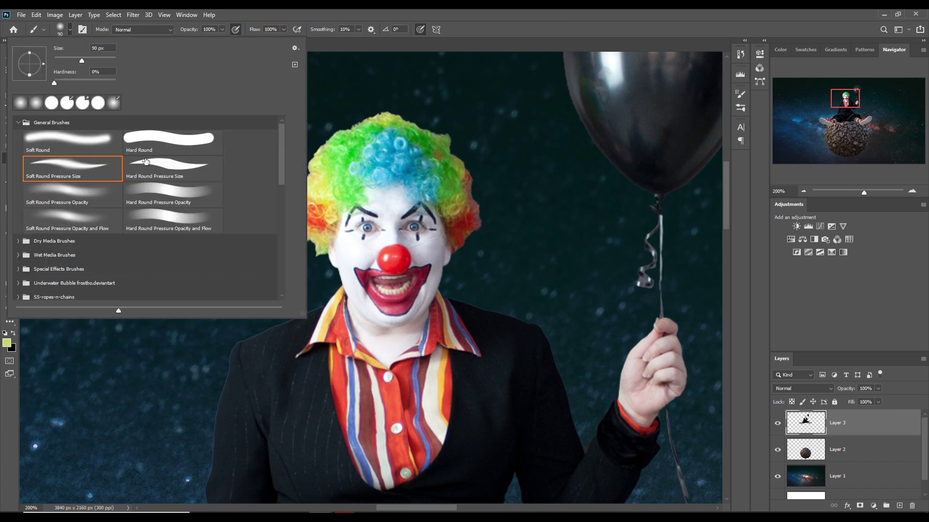
pyautogui.click(183, 164)
pyautogui.click(397, 14)
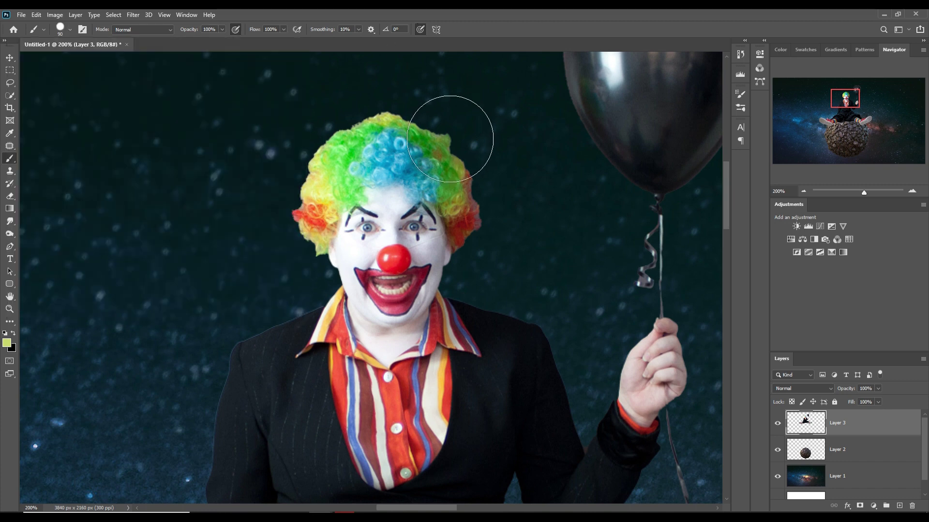
pyautogui.press('[')
pyautogui.press('[')
pyautogui.press('[')
pyautogui.press('[')
pyautogui.press('[')
pyautogui.press('[')
pyautogui.press('[')
pyautogui.press('[')
pyautogui.press('[')
pyautogui.press('[')
pyautogui.moveTo(371, 117); pyautogui.dragTo(386, 111)
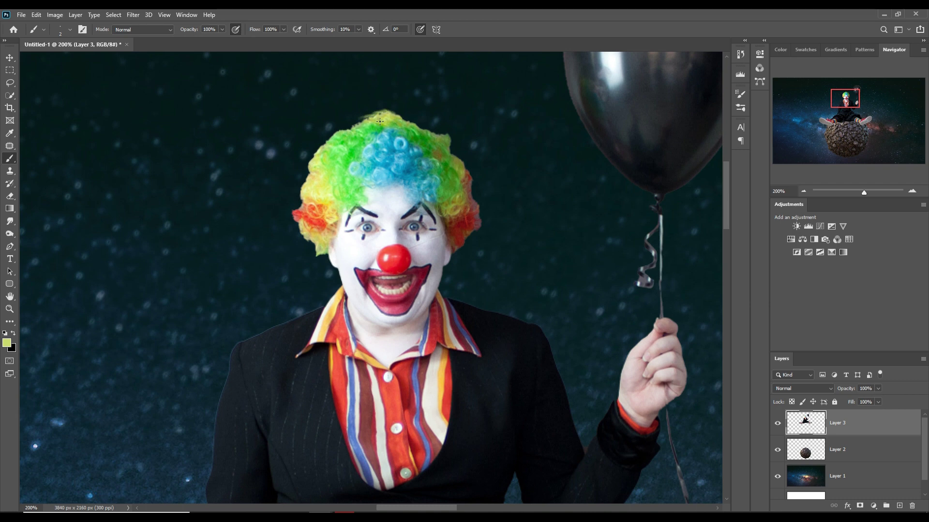
pyautogui.moveTo(360, 131)
pyautogui.mouseDown()
pyautogui.moveTo(312, 175)
pyautogui.moveTo(327, 154)
pyautogui.moveTo(308, 209)
pyautogui.moveTo(321, 158)
pyautogui.moveTo(360, 130)
pyautogui.moveTo(418, 130)
pyautogui.moveTo(408, 123)
pyautogui.moveTo(476, 229)
pyautogui.mouseUp()
# Sample dark red, then pale tan, from the wig; paint tan strands along its lower-left edge and zoom out to 33.3%
pyautogui.click(7, 343)
pyautogui.click(469, 189)
pyautogui.click(787, 232)
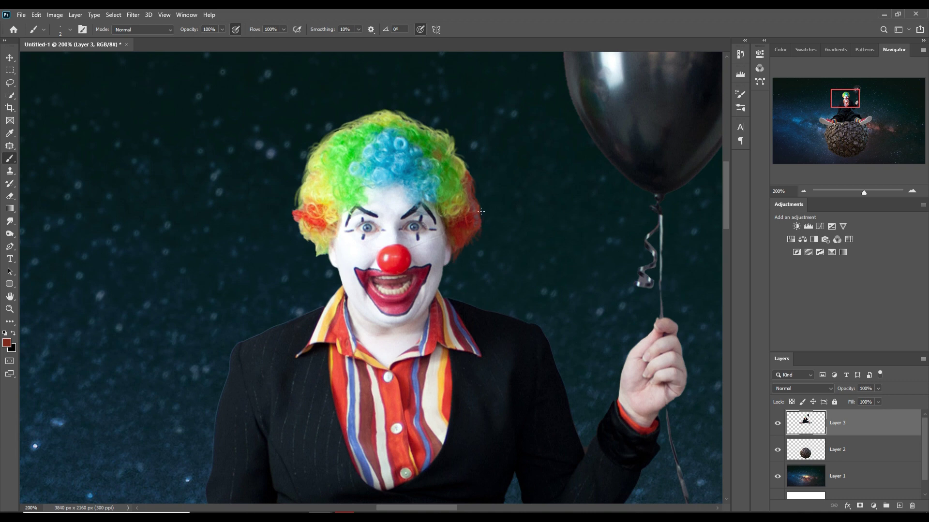
pyautogui.click(7, 343)
pyautogui.click(312, 239)
pyautogui.click(788, 232)
pyautogui.moveTo(301, 224)
pyautogui.mouseDown()
pyautogui.moveTo(298, 237)
pyautogui.moveTo(328, 270)
pyautogui.mouseUp()
pyautogui.press('v')
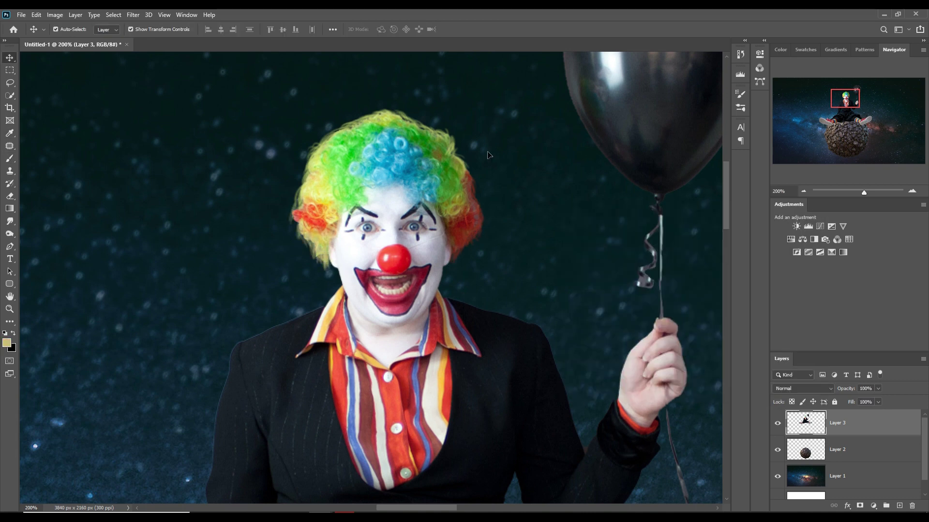
pyautogui.hotkey('ctrl', '-')
pyautogui.hotkey('ctrl', '-')
pyautogui.hotkey('ctrl', '-')
pyautogui.hotkey('ctrl', '-')
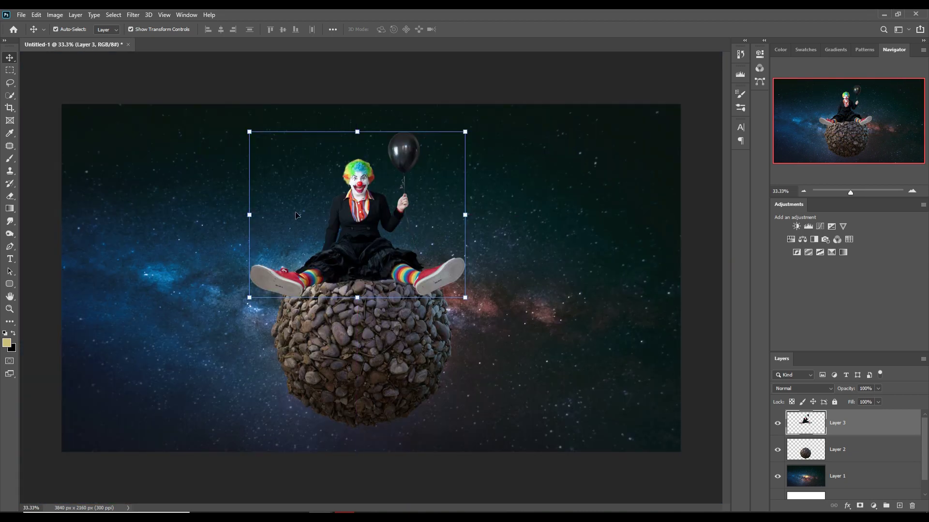
# Add empty Layer 4 above the rock planet and load a black Soft Round Pressure Opacity and Flow brush
pyautogui.click(867, 451)
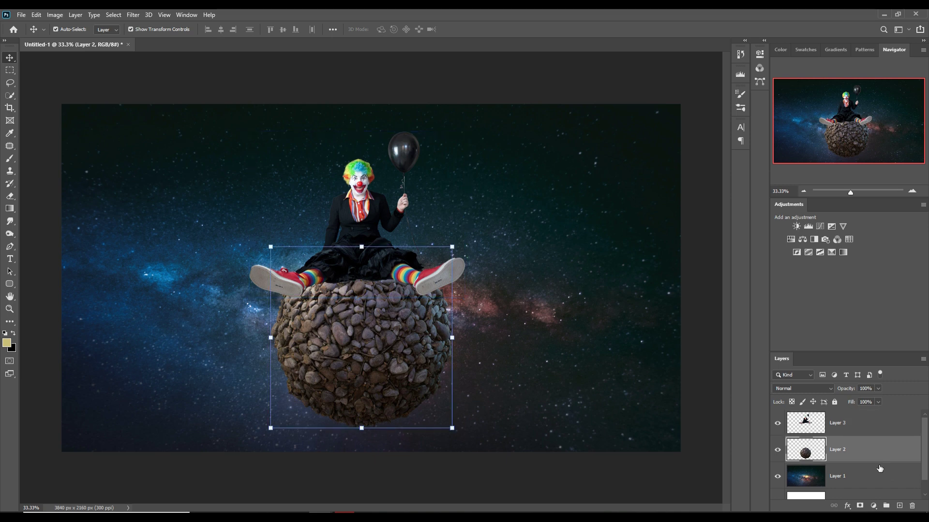
pyautogui.click(899, 506)
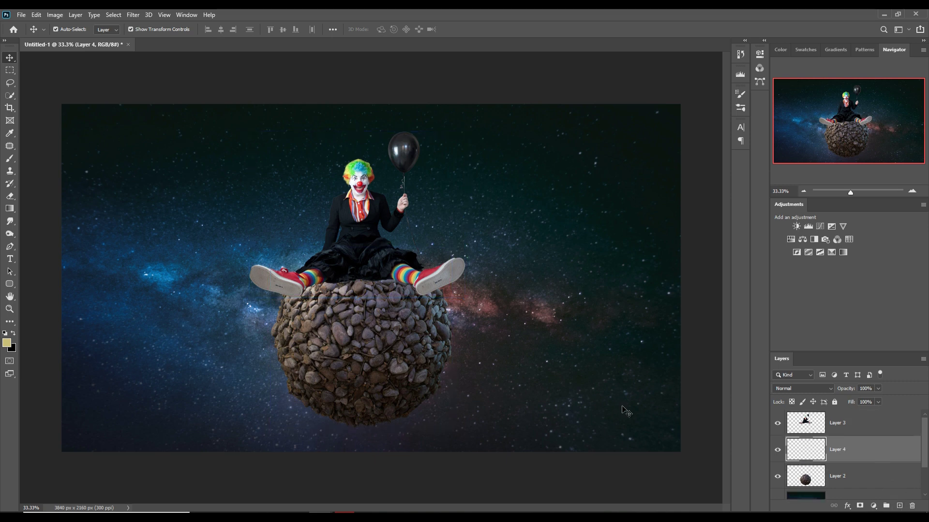
pyautogui.click(9, 158)
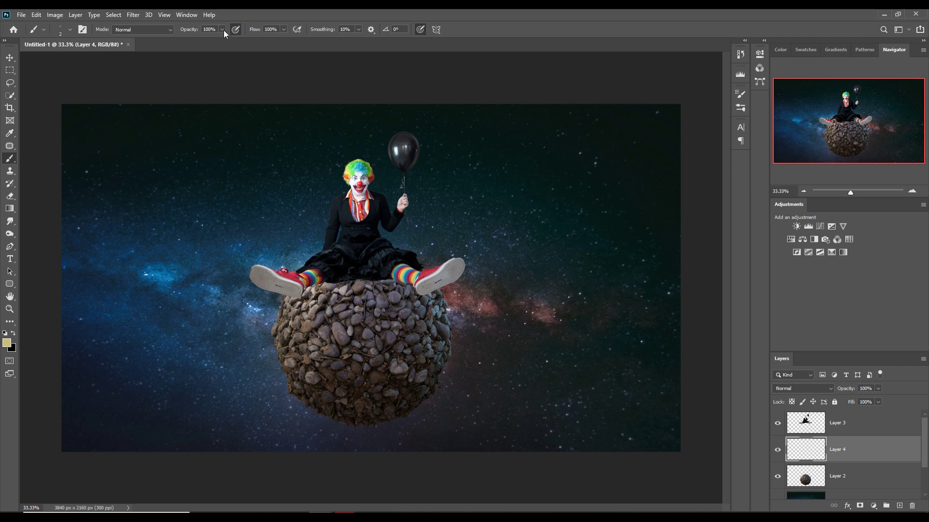
pyautogui.click(13, 335)
pyautogui.click(69, 32)
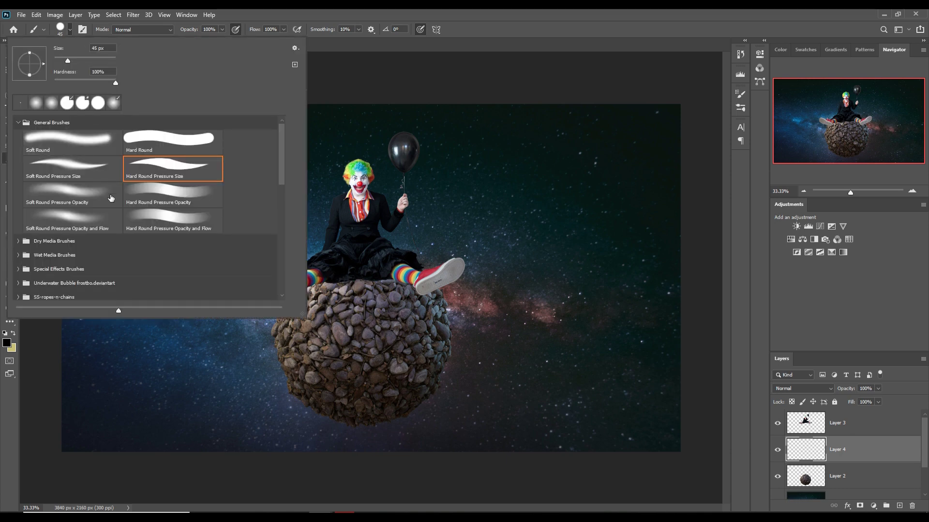
pyautogui.click(79, 195)
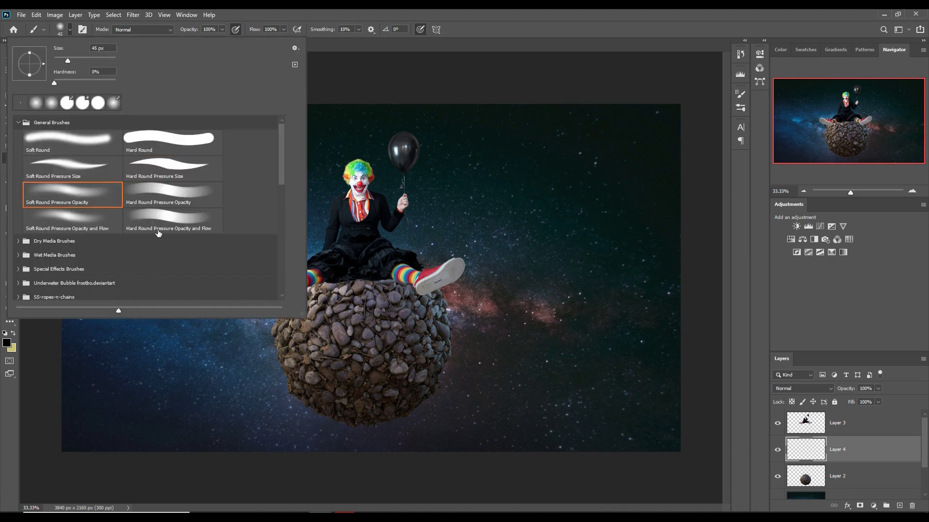
pyautogui.click(77, 224)
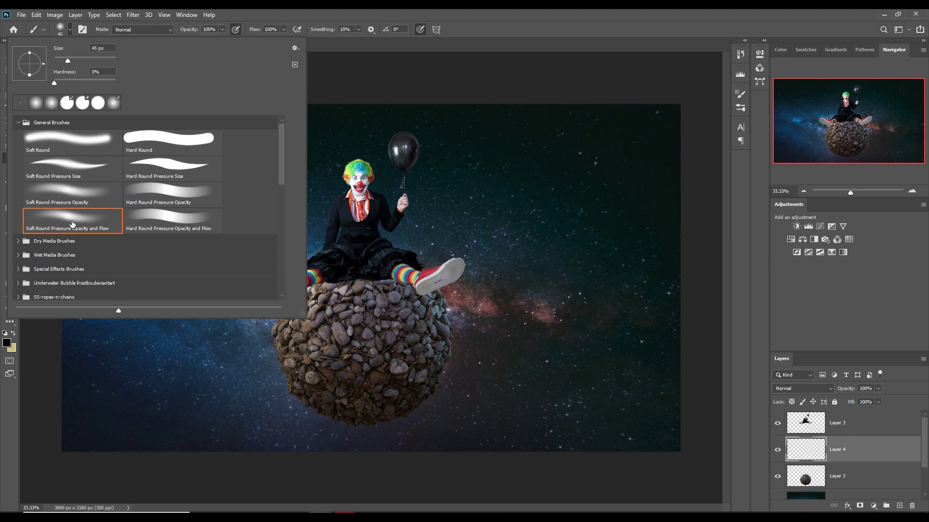
# Paint a soft black dab and flatten it into a wide, thin shadow under the clown
pyautogui.click(405, 11)
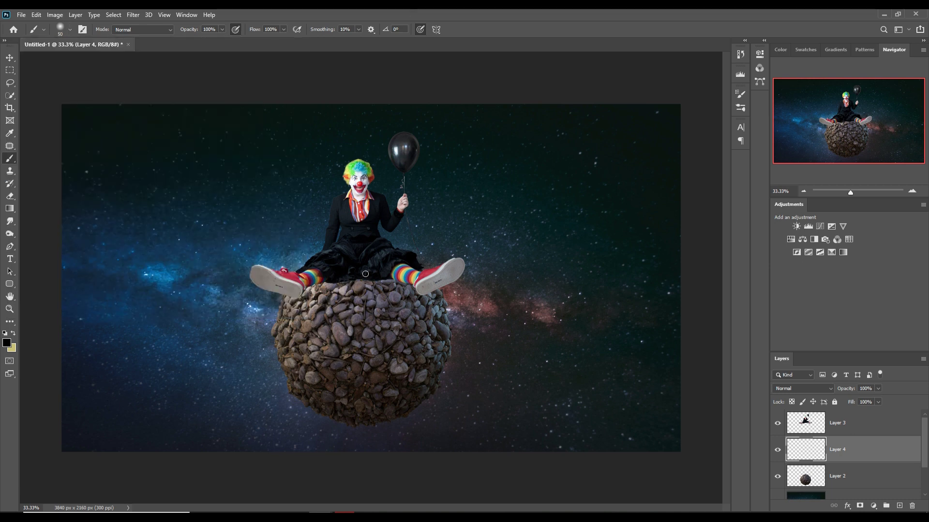
pyautogui.press(']')
pyautogui.press(']')
pyautogui.press(']')
pyautogui.press(']')
pyautogui.press(']')
pyautogui.press(']')
pyautogui.press(']')
pyautogui.press(']')
pyautogui.press(']')
pyautogui.press(']')
pyautogui.press(']')
pyautogui.press(']')
pyautogui.click(371, 292)
pyautogui.click(10, 58)
pyautogui.moveTo(422, 292); pyautogui.dragTo(476, 293)
pyautogui.moveTo(385, 295); pyautogui.dragTo(366, 284)
pyautogui.moveTo(458, 280); pyautogui.dragTo(495, 280)
pyautogui.moveTo(248, 285); pyautogui.dragTo(182, 281)
pyautogui.moveTo(495, 281); pyautogui.dragTo(543, 281)
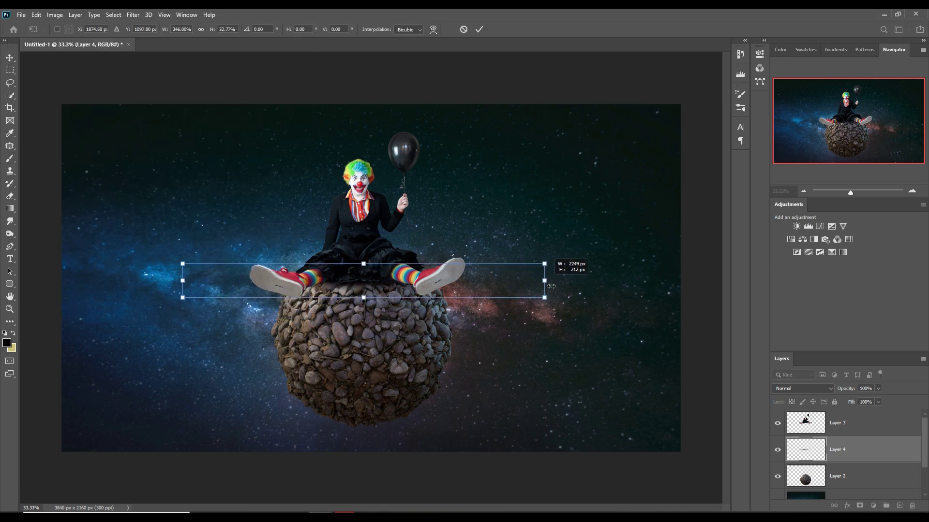
pyautogui.moveTo(183, 280); pyautogui.dragTo(171, 280)
pyautogui.click(479, 29)
# Duplicate the shadow, then shrink it, move it right and rotate the copy about 43 degrees
pyautogui.hotkey('ctrl', 'j')
pyautogui.moveTo(543, 265); pyautogui.dragTo(327, 284)
pyautogui.moveTo(261, 290); pyautogui.dragTo(407, 292)
pyautogui.moveTo(476, 283); pyautogui.dragTo(455, 350)
pyautogui.moveTo(397, 291); pyautogui.dragTo(414, 274)
pyautogui.press('Return')
# Duplicate it again as Layer 4 copy 2, flip it horizontally and move it to the left side
pyautogui.rightClick(842, 450)
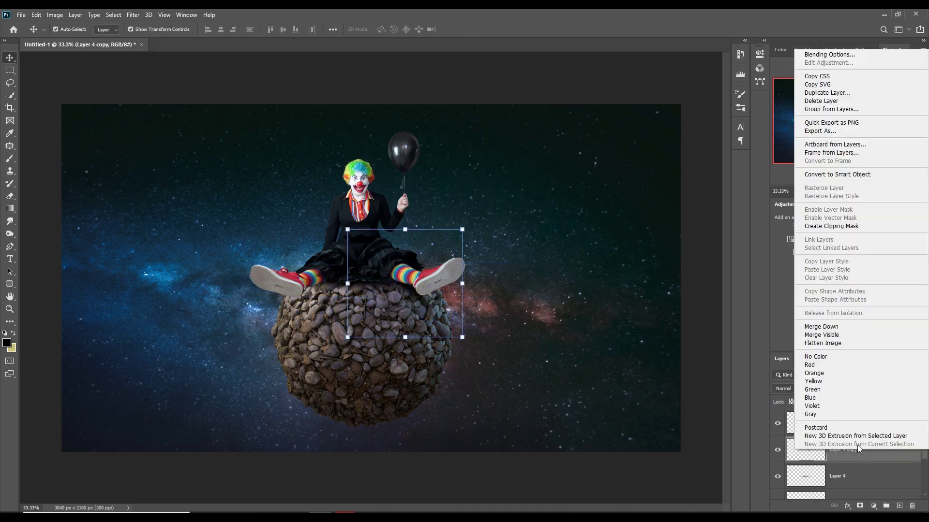
pyautogui.click(817, 93)
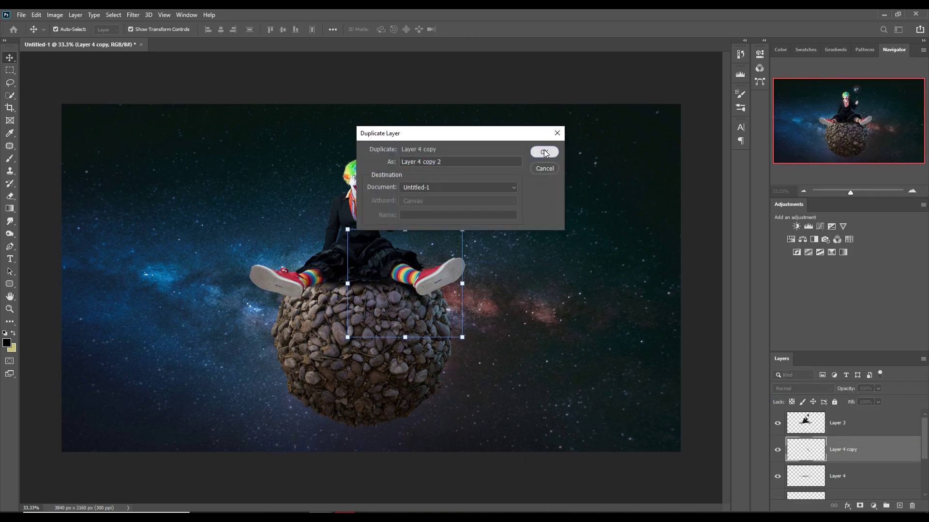
pyautogui.click(543, 152)
pyautogui.click(37, 15)
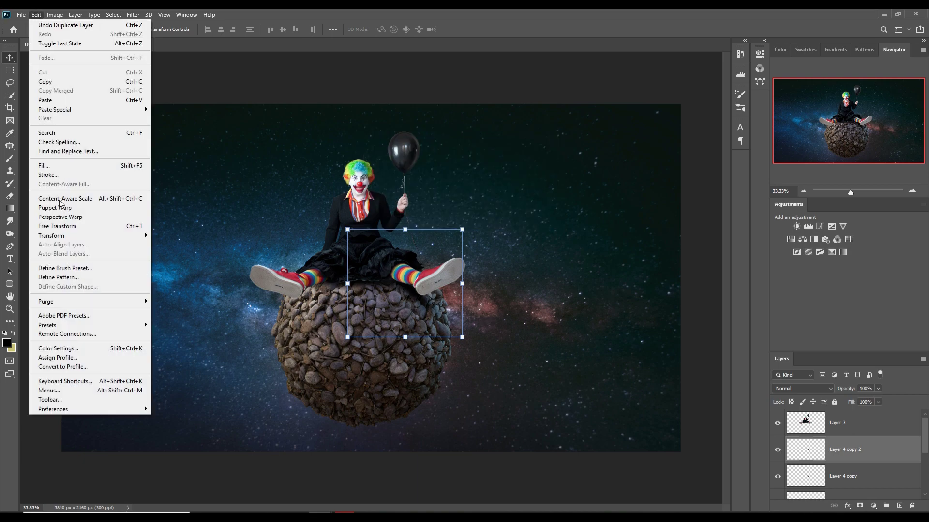
pyautogui.moveTo(66, 237)
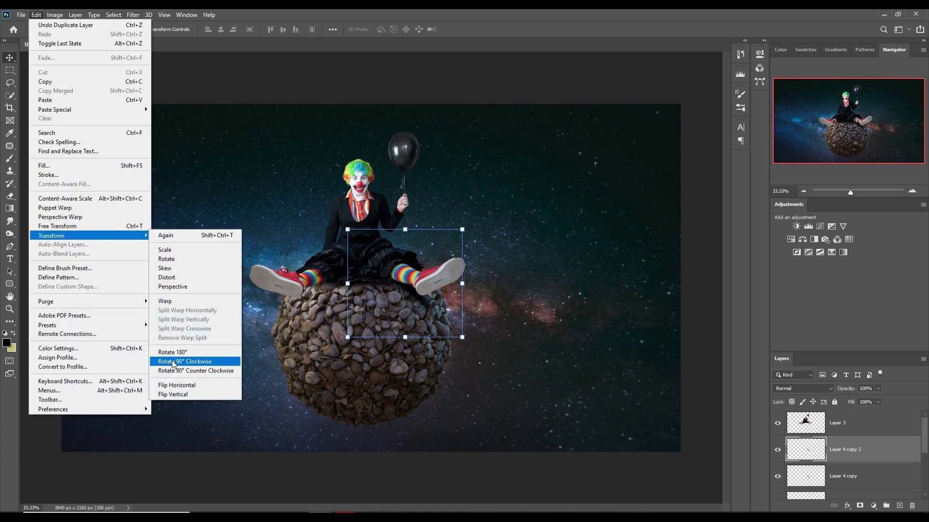
pyautogui.click(178, 385)
pyautogui.moveTo(408, 300); pyautogui.dragTo(309, 295)
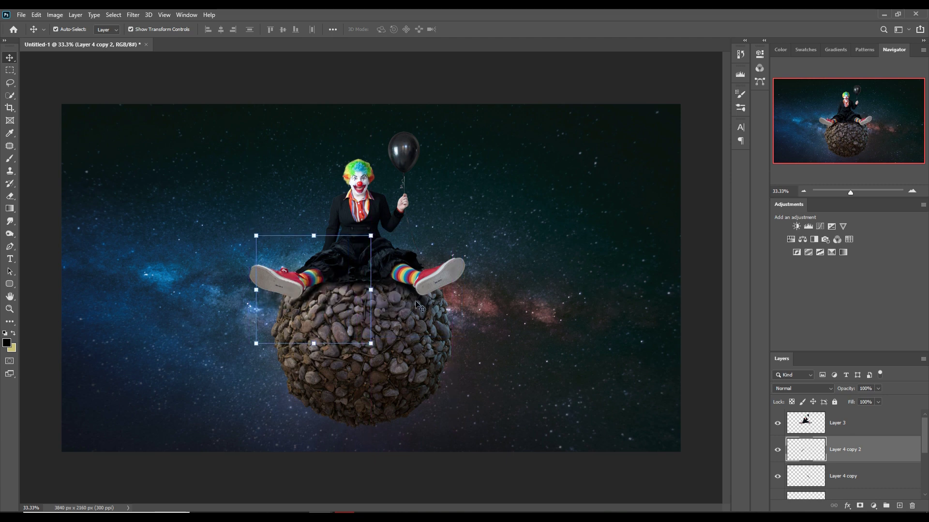
pyautogui.press('Left')
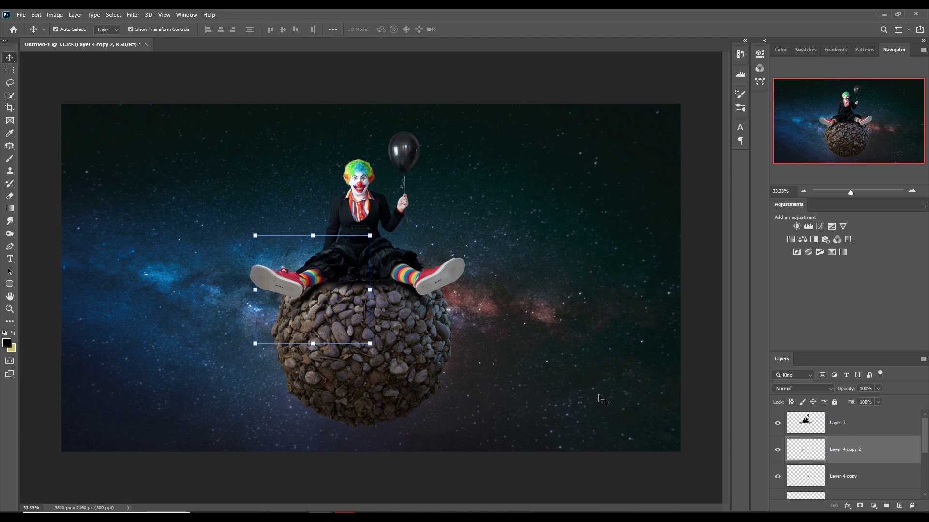
# Add new Layer 5 above the rock planet, clipped to the planet layer
pyautogui.click(347, 323)
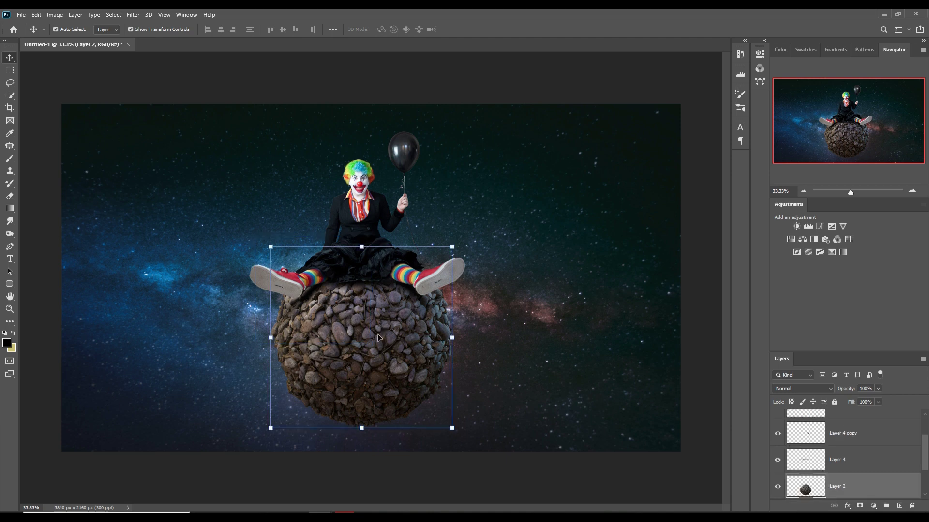
pyautogui.click(900, 506)
pyautogui.rightClick(882, 485)
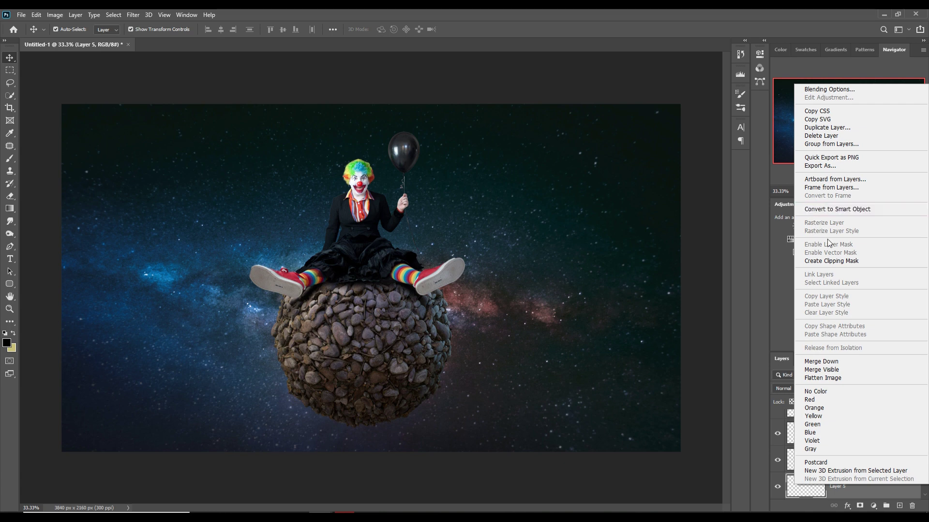
pyautogui.click(826, 261)
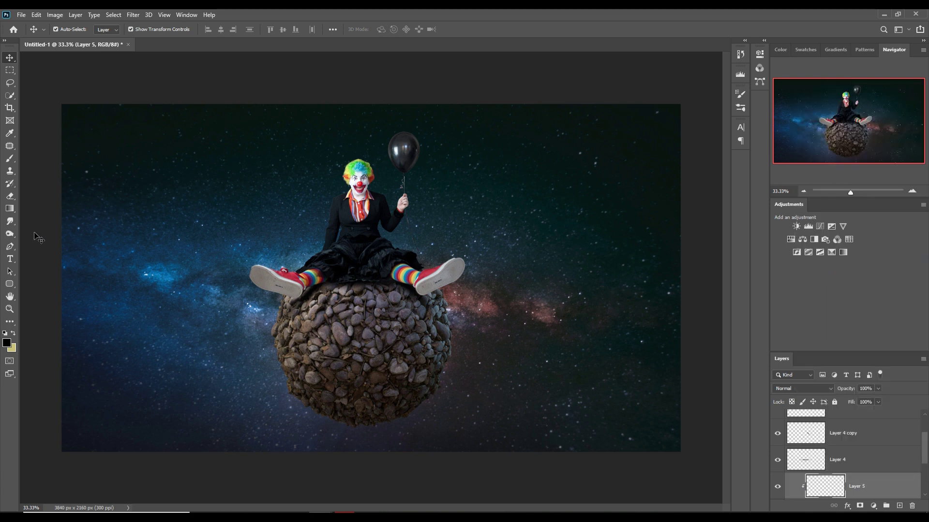
# Paint a 22%-opacity, 175 px soft black shadow on Layer 5 across the planet top under the clown
pyautogui.click(11, 162)
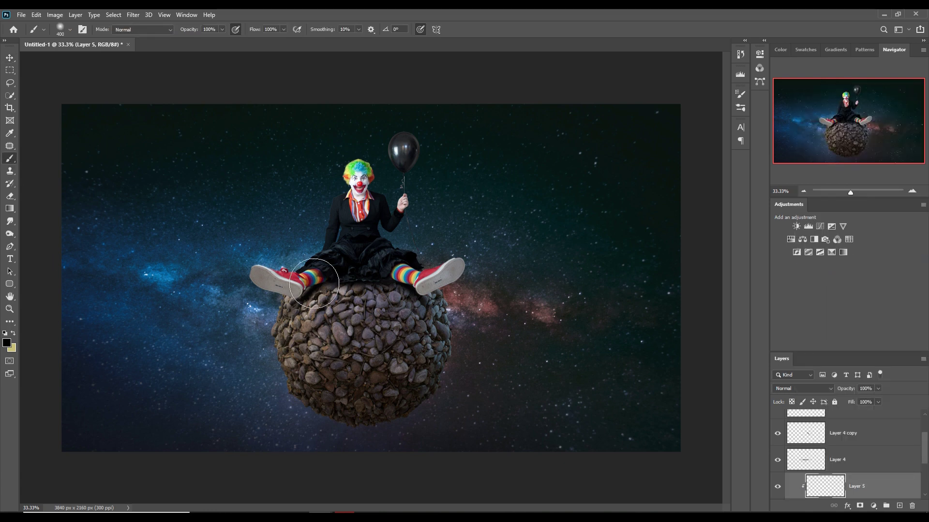
pyautogui.click(222, 30)
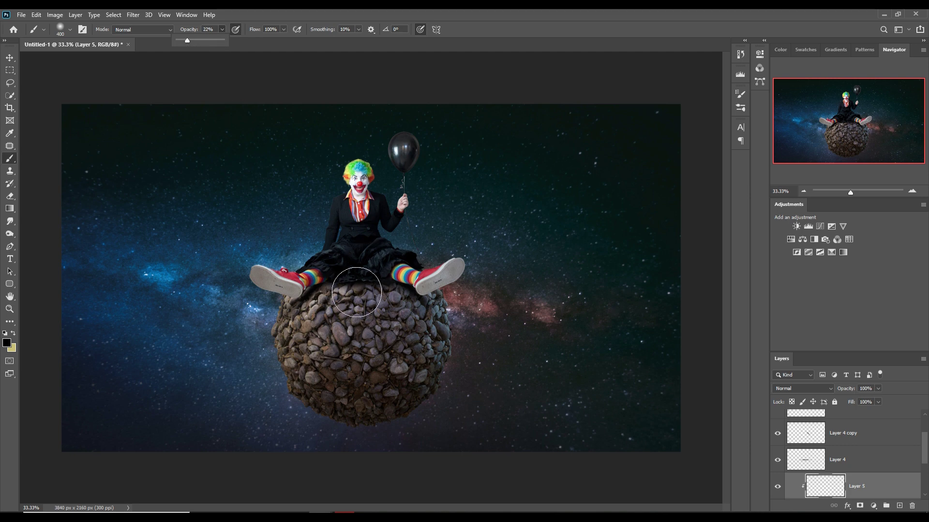
pyautogui.press('[')
pyautogui.press('[')
pyautogui.press('[')
pyautogui.press('[')
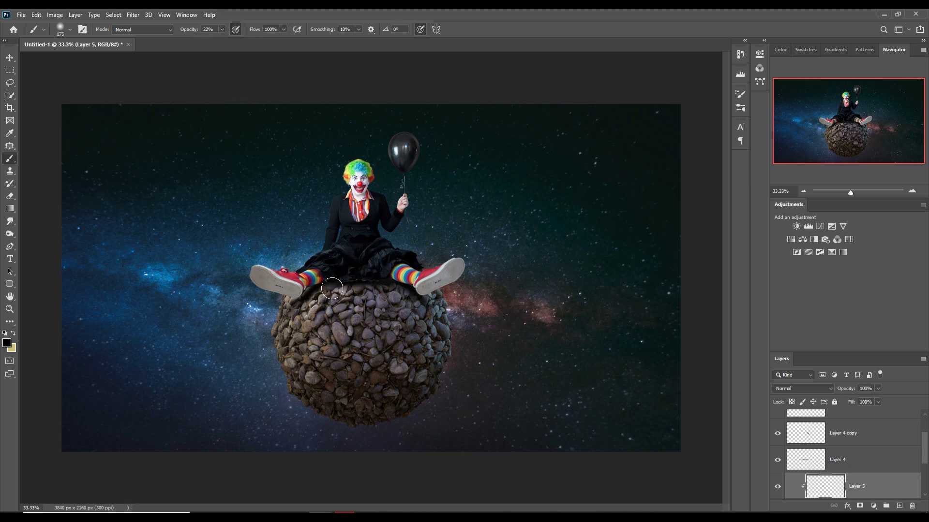
pyautogui.moveTo(331, 288)
pyautogui.mouseDown()
pyautogui.moveTo(354, 276)
pyautogui.moveTo(316, 301)
pyautogui.moveTo(384, 271)
pyautogui.moveTo(344, 290)
pyautogui.moveTo(369, 285)
pyautogui.moveTo(354, 302)
pyautogui.moveTo(385, 272)
pyautogui.moveTo(399, 276)
pyautogui.moveTo(389, 295)
pyautogui.moveTo(439, 300)
pyautogui.moveTo(419, 302)
pyautogui.moveTo(426, 297)
pyautogui.moveTo(411, 277)
pyautogui.moveTo(397, 280)
pyautogui.moveTo(419, 285)
pyautogui.moveTo(399, 278)
pyautogui.mouseUp()
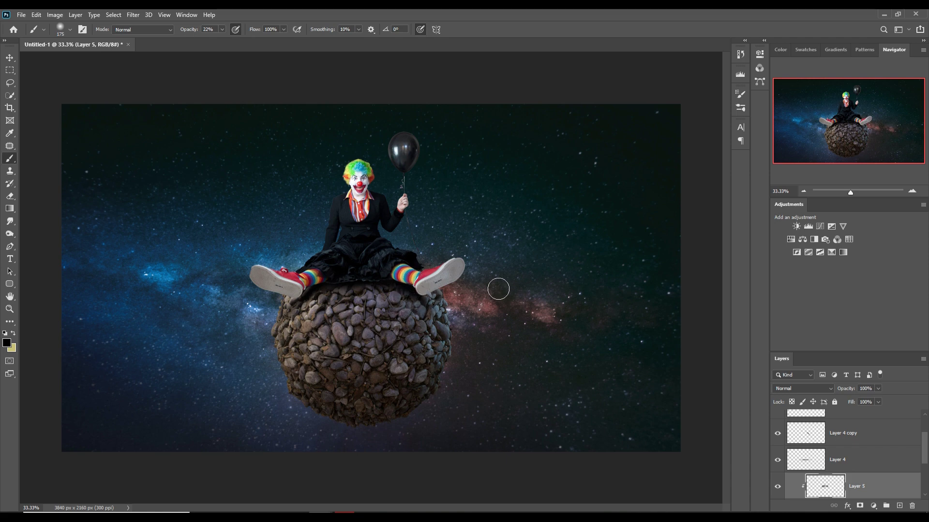
pyautogui.click(10, 58)
pyautogui.click(363, 278)
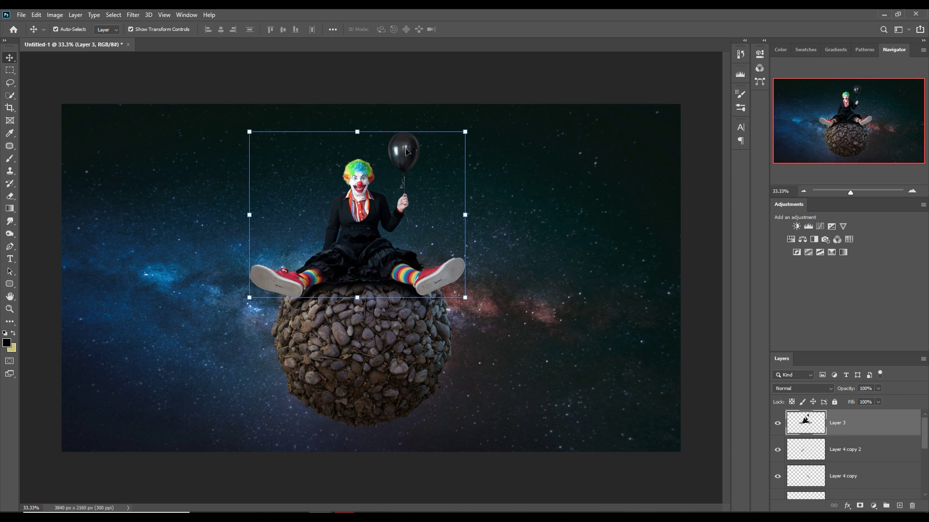
# Add Layer 6 clipped to the clown with blend mode Linear Dodge (Add)
pyautogui.click(899, 506)
pyautogui.rightClick(849, 421)
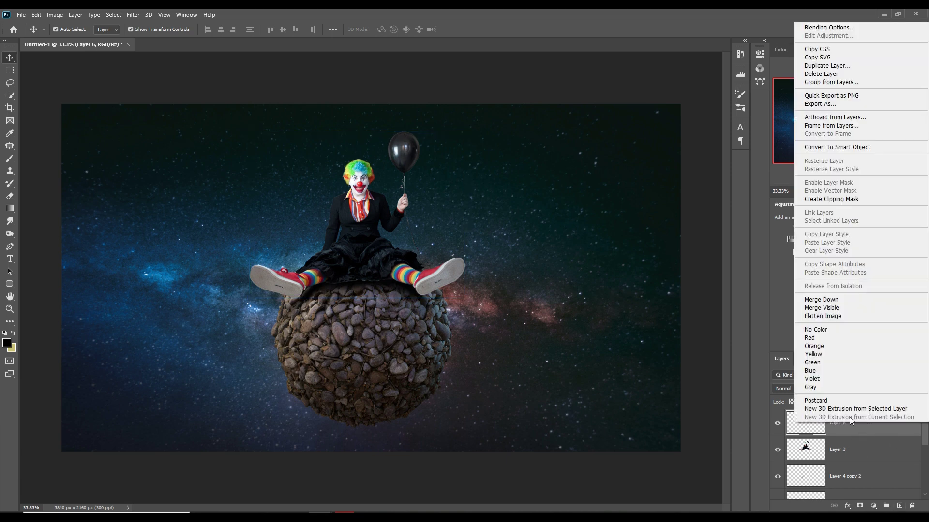
pyautogui.click(828, 200)
pyautogui.click(793, 388)
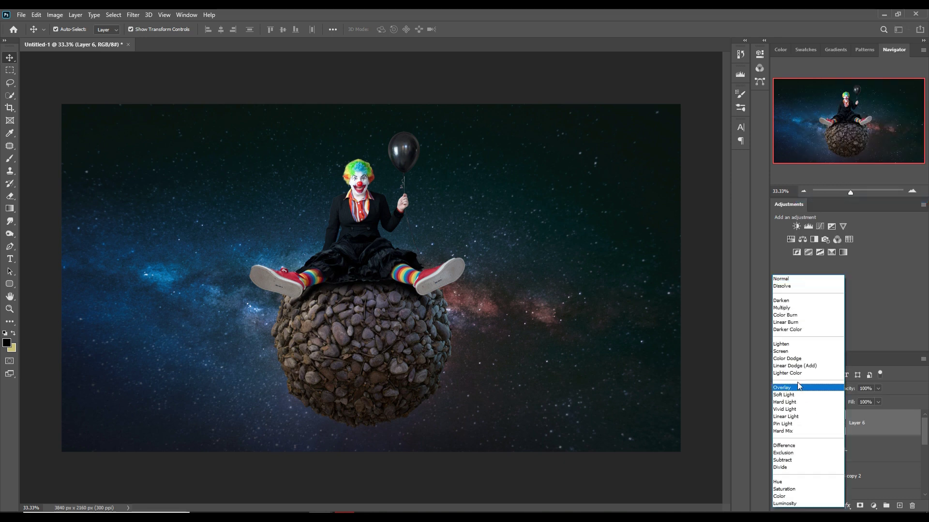
pyautogui.click(795, 366)
# Add a Solid Color fill layer in orange fc9400
pyautogui.click(875, 507)
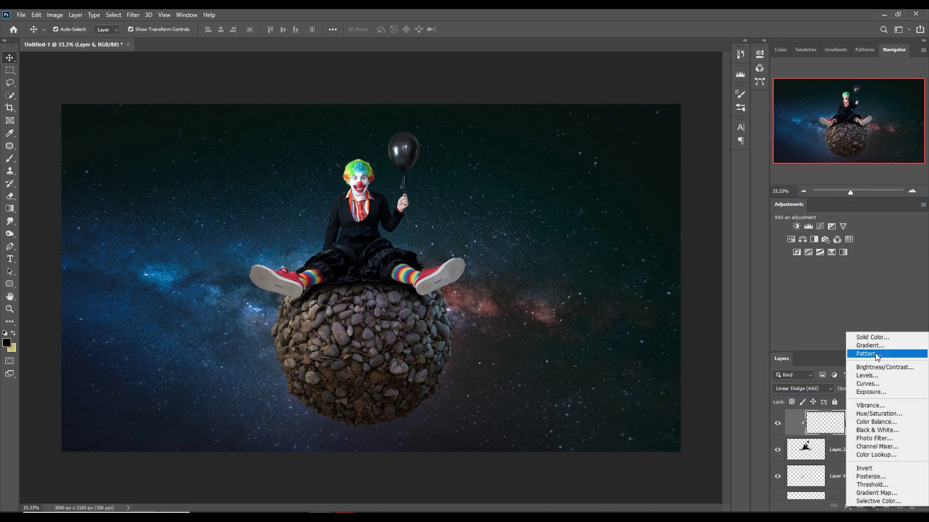
pyautogui.click(874, 337)
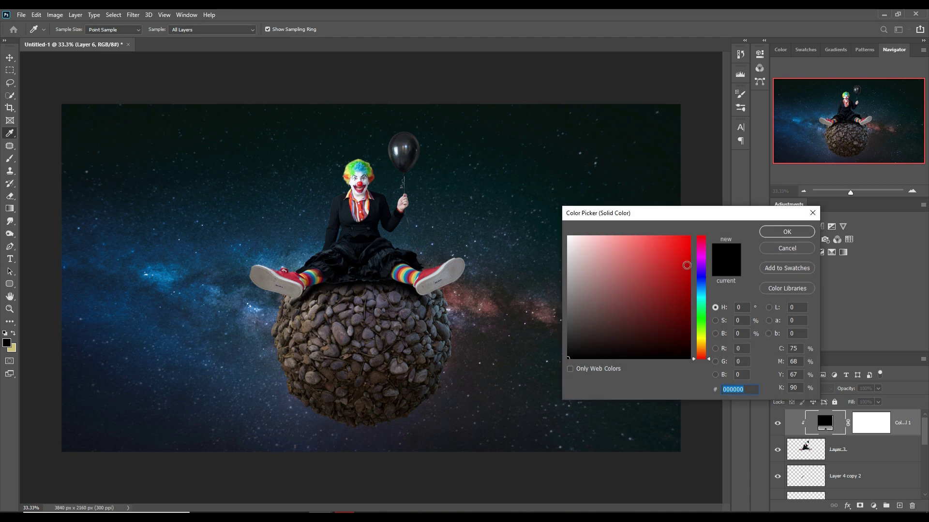
pyautogui.click(689, 237)
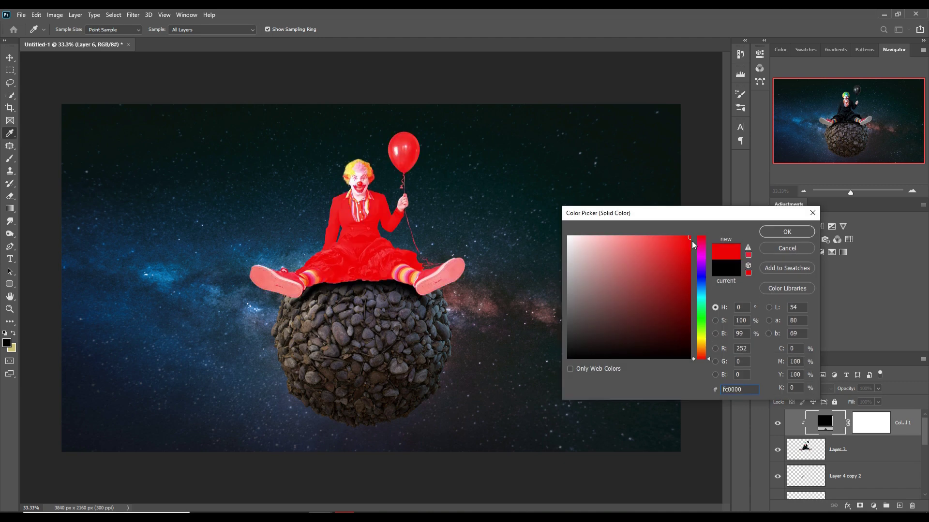
pyautogui.click(709, 353)
pyautogui.moveTo(708, 353); pyautogui.dragTo(707, 347)
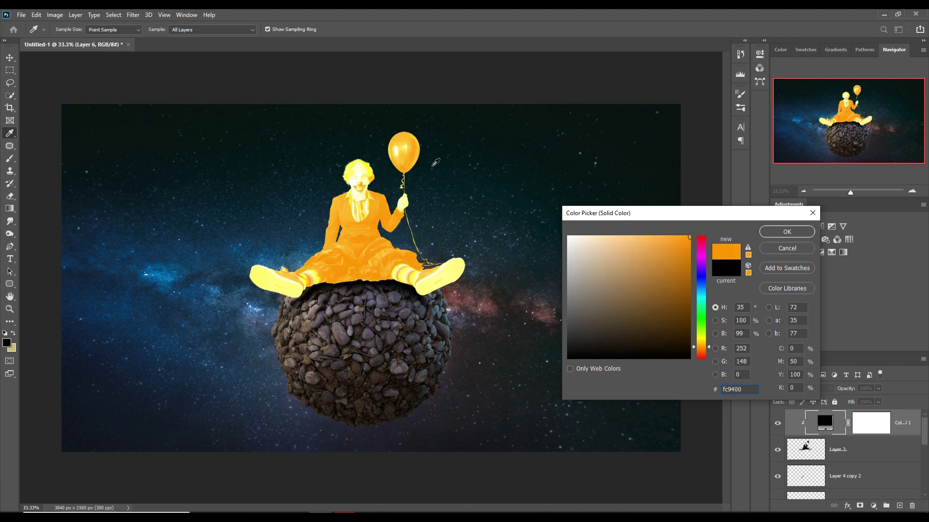
pyautogui.click(772, 231)
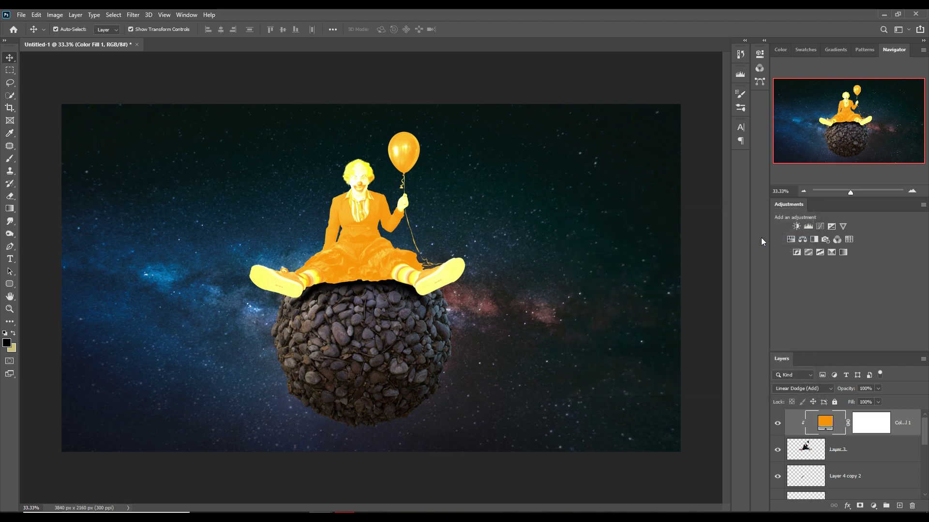
# Invert the Color Fill mask and paint it back in white at 100% opacity over the balloon only
pyautogui.click(868, 428)
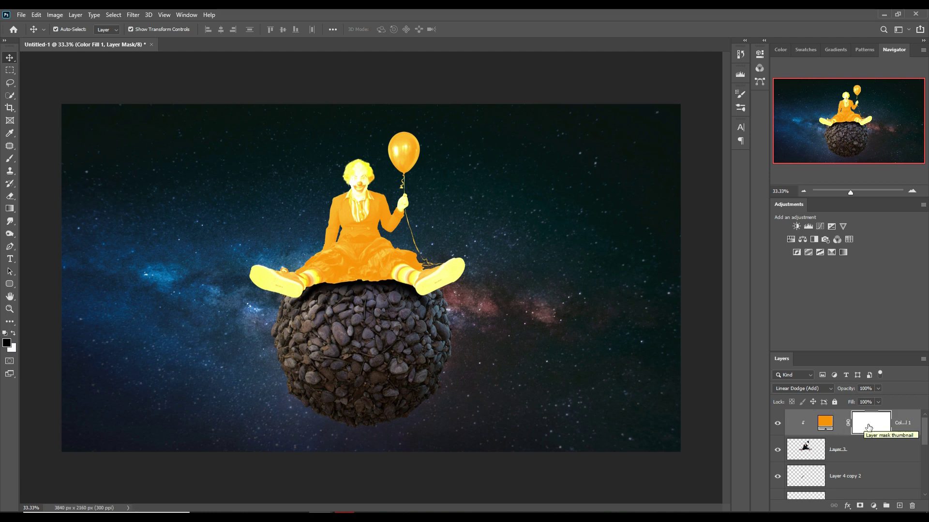
pyautogui.moveTo(868, 428); pyautogui.dragTo(869, 429)
pyautogui.hotkey('ctrl', 'i')
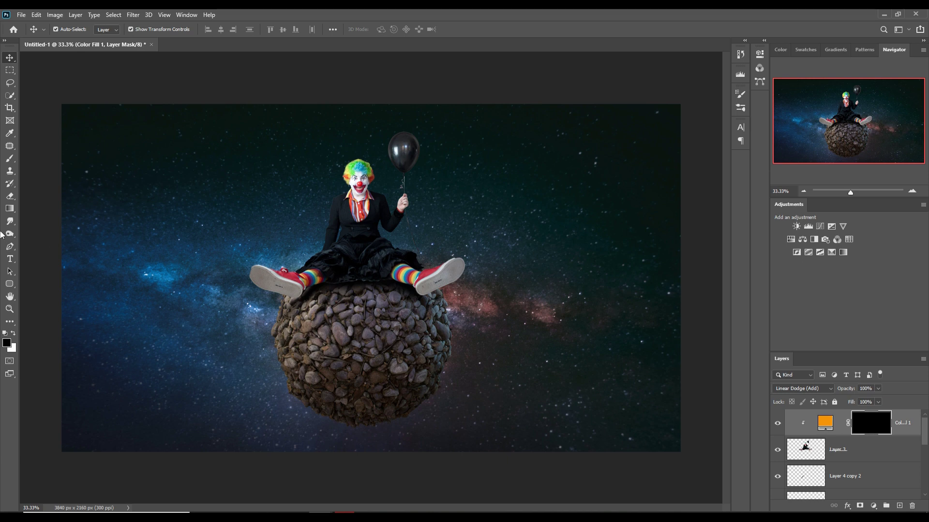
pyautogui.click(10, 159)
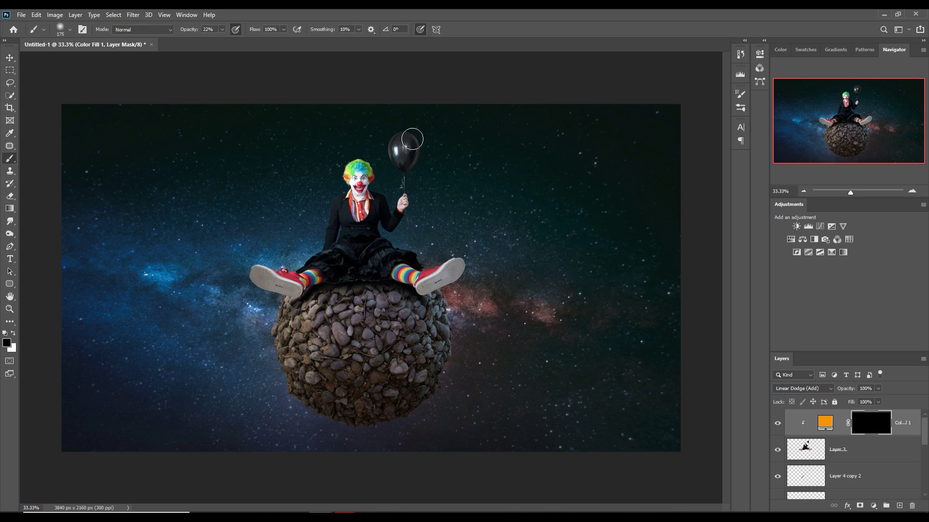
pyautogui.click(14, 334)
pyautogui.moveTo(222, 29); pyautogui.dragTo(256, 41)
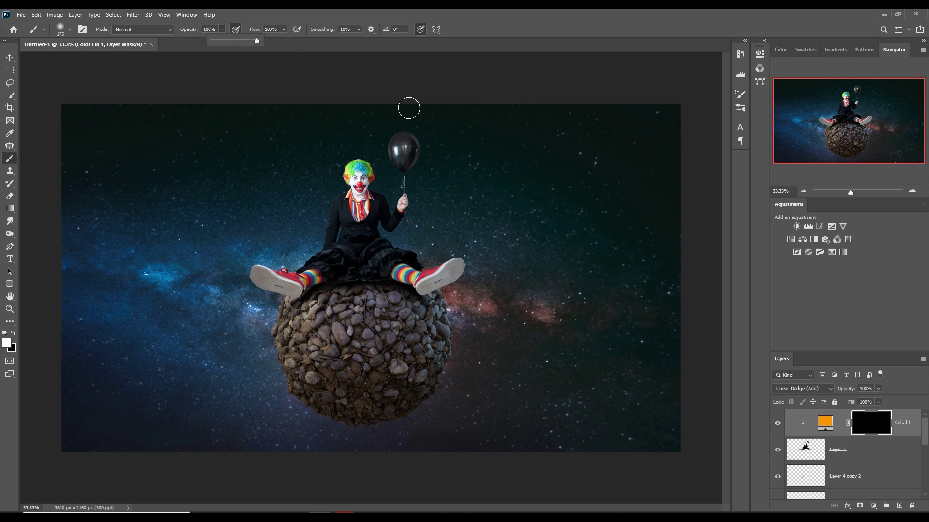
pyautogui.moveTo(411, 138)
pyautogui.mouseDown()
pyautogui.moveTo(407, 166)
pyautogui.moveTo(413, 170)
pyautogui.moveTo(415, 150)
pyautogui.moveTo(422, 161)
pyautogui.moveTo(416, 184)
pyautogui.moveTo(418, 149)
pyautogui.moveTo(433, 167)
pyautogui.mouseUp()
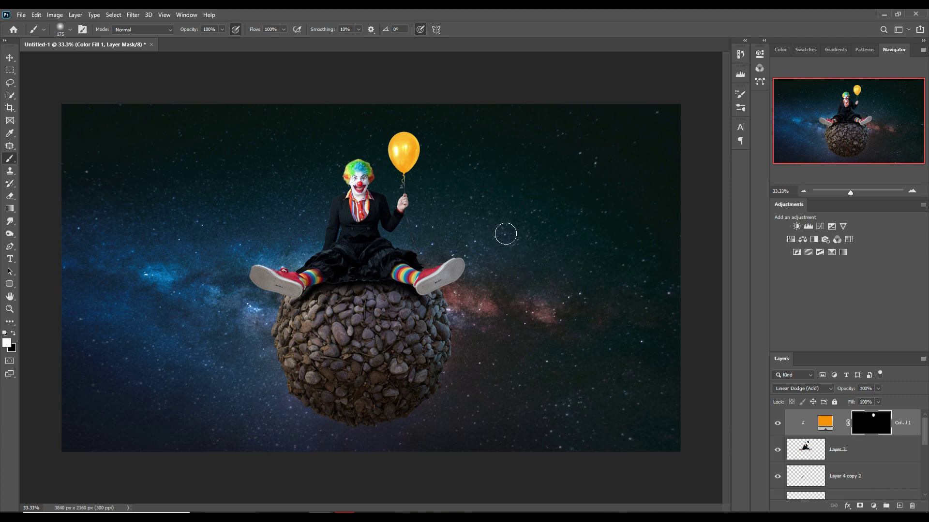
pyautogui.click(9, 58)
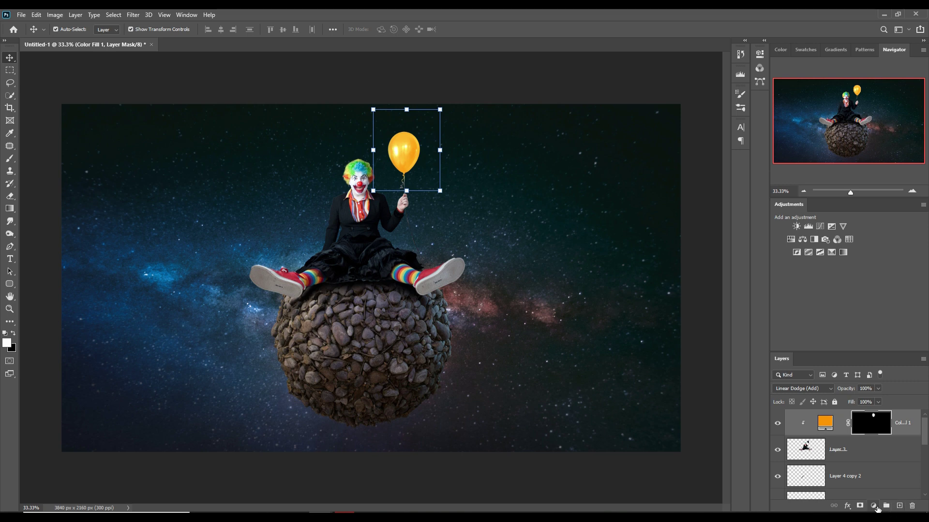
pyautogui.click(875, 506)
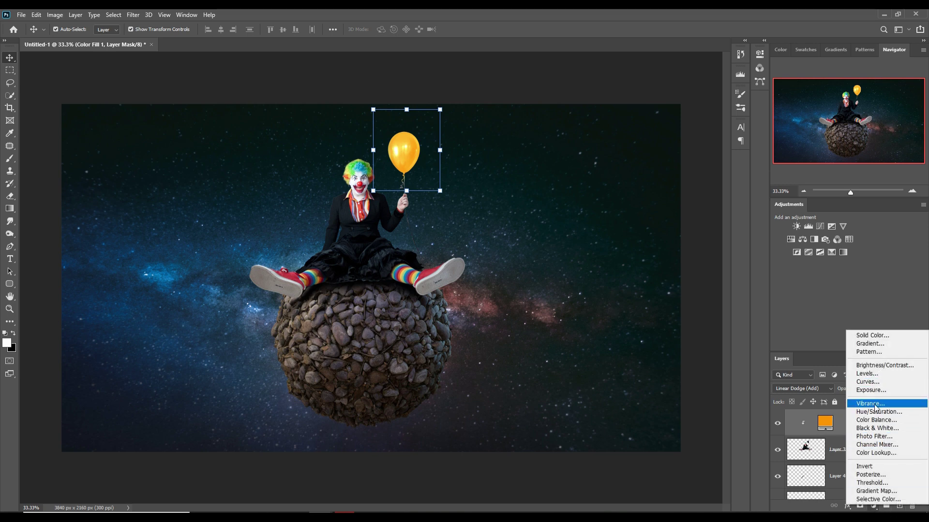
# Add a Levels 1 adjustment layer with the white input slider pulled down to 197
pyautogui.click(874, 374)
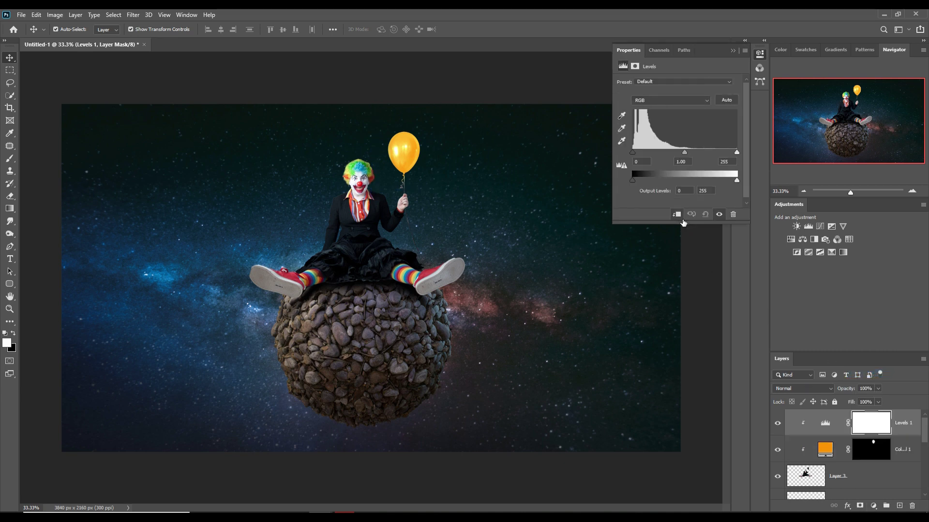
pyautogui.moveTo(736, 151); pyautogui.dragTo(712, 150)
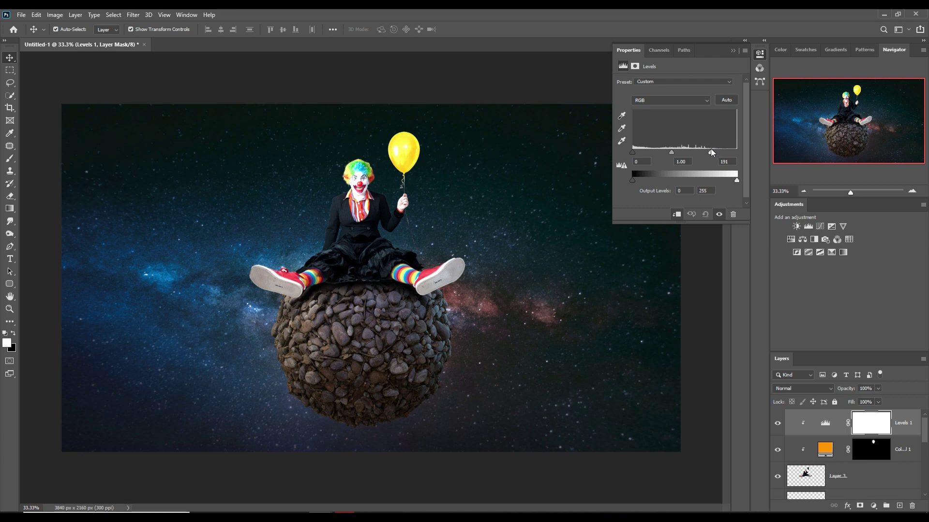
pyautogui.click(733, 51)
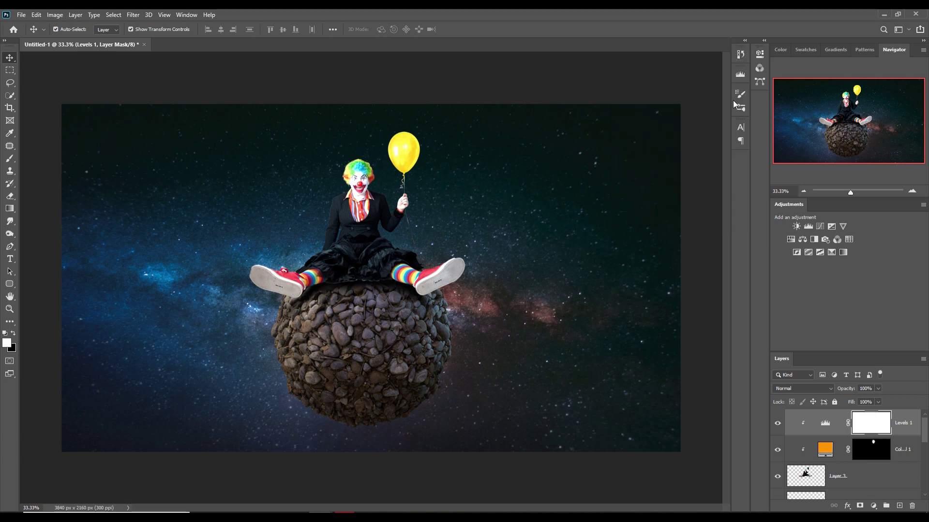
pyautogui.rightClick(827, 420)
# In Levels 1's Blending Options, split the black Underlying Layer slider and drag it right
pyautogui.click(835, 228)
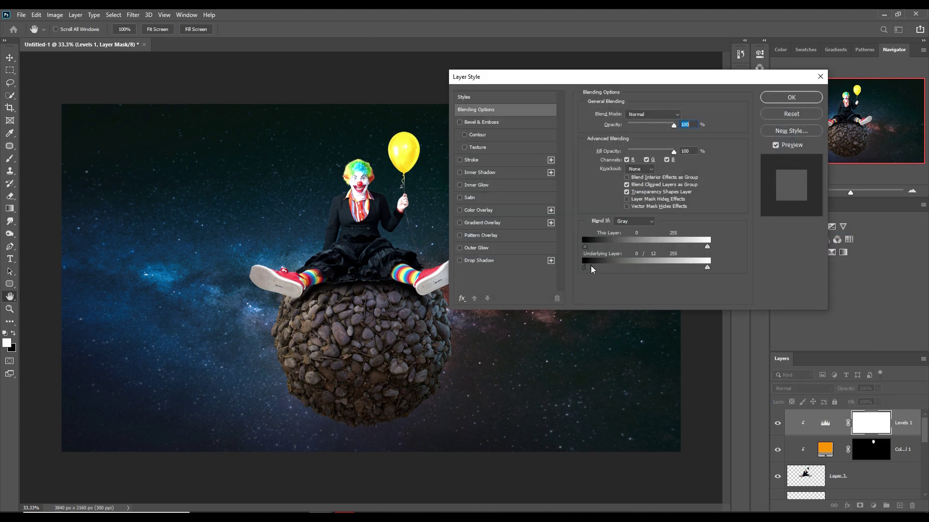
pyautogui.moveTo(597, 267); pyautogui.dragTo(651, 266)
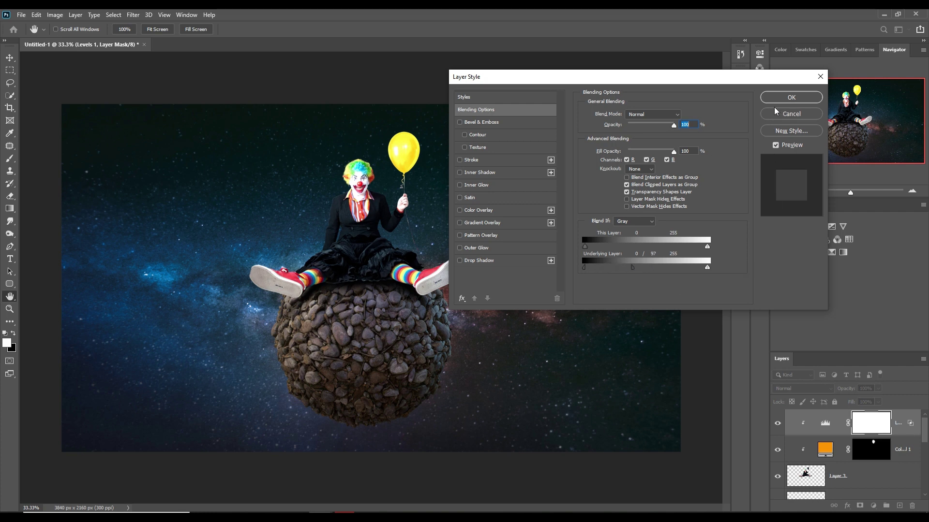
pyautogui.click(791, 97)
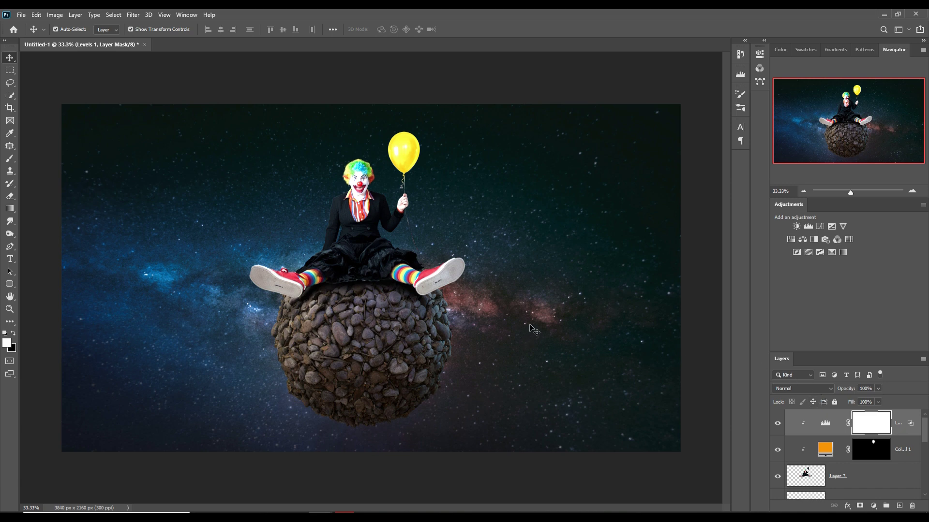
pyautogui.click(868, 484)
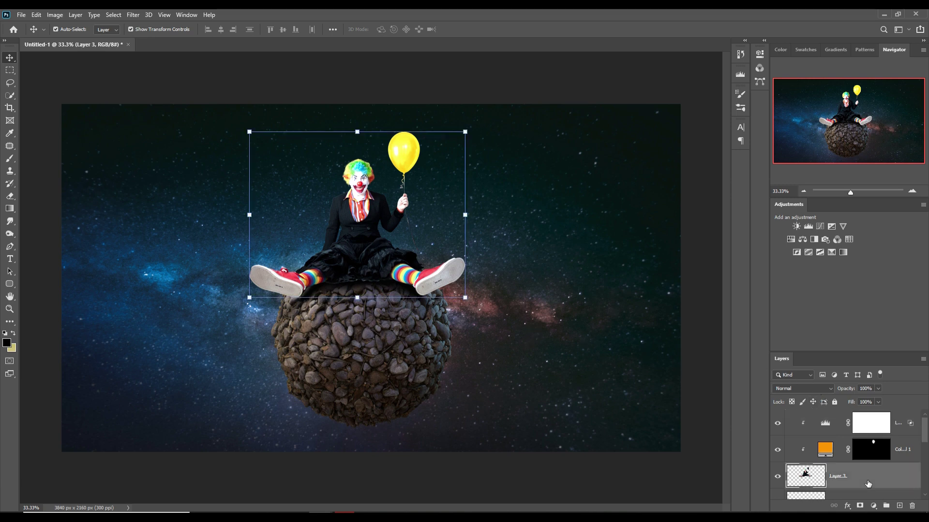
# Invert the Levels 1 mask and paint it white over only the balloon with a 125 px brush, undoing one stray stroke
pyautogui.click(876, 425)
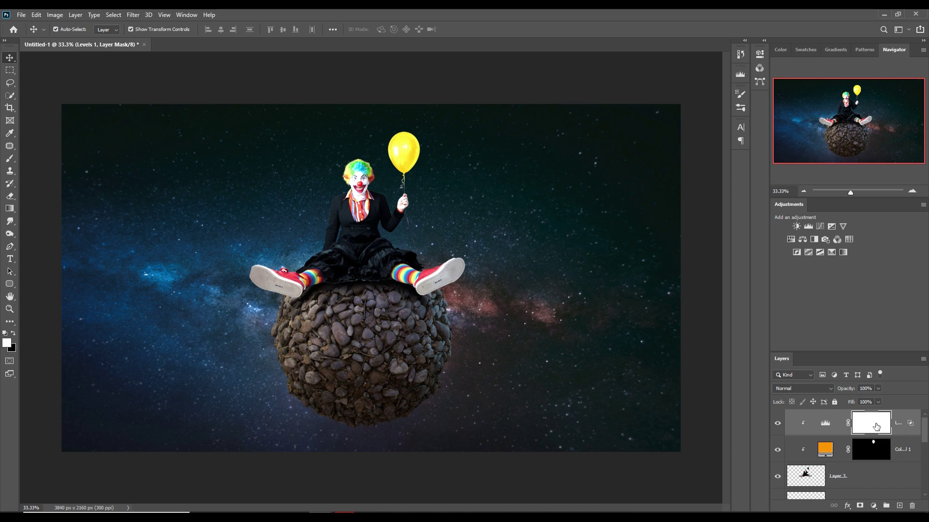
pyautogui.hotkey('ctrl', 'i')
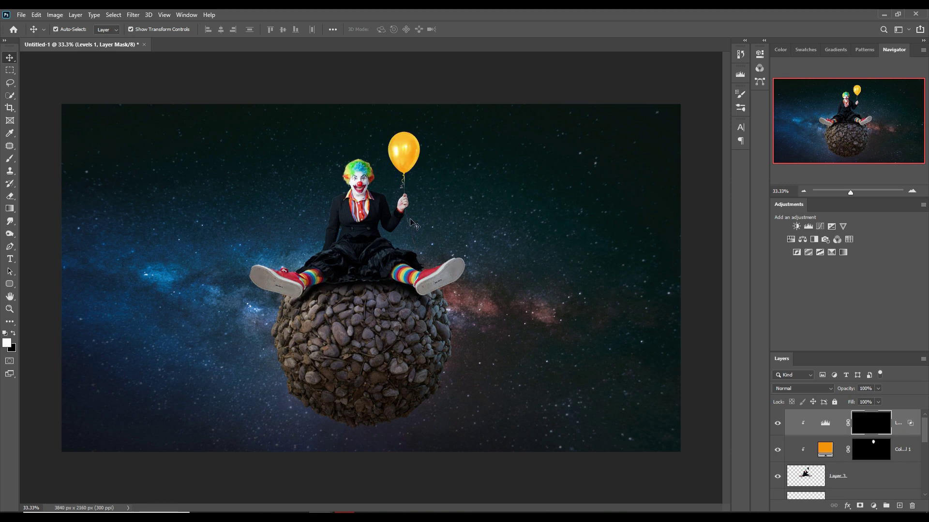
pyautogui.click(10, 158)
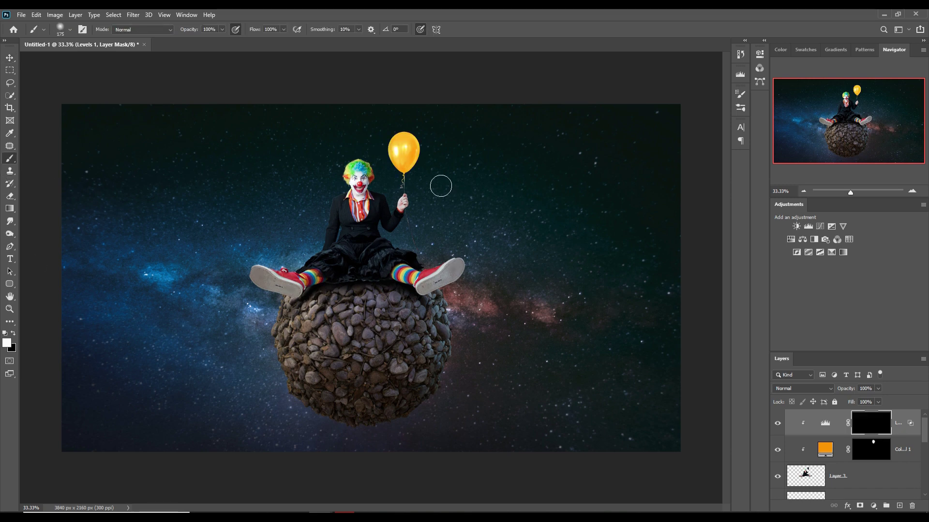
pyautogui.moveTo(418, 147); pyautogui.dragTo(401, 147)
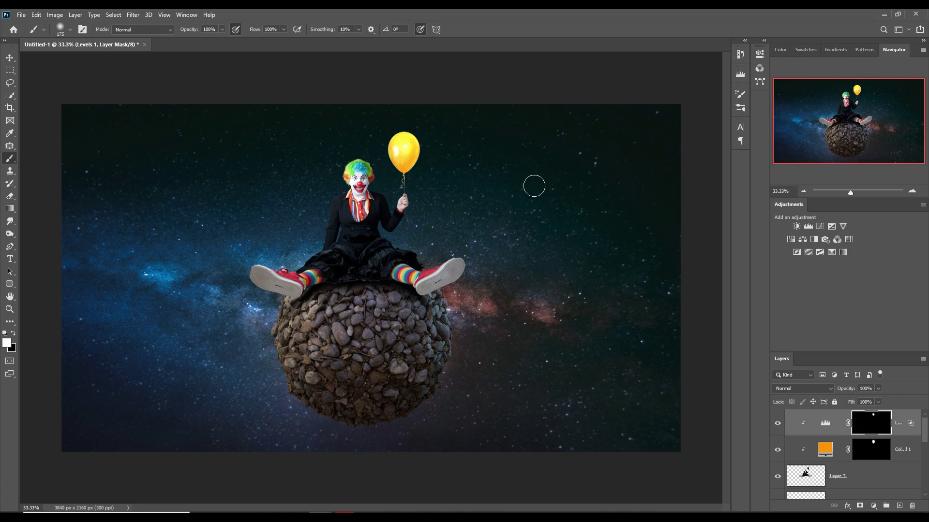
pyautogui.hotkey('ctrl', 'z')
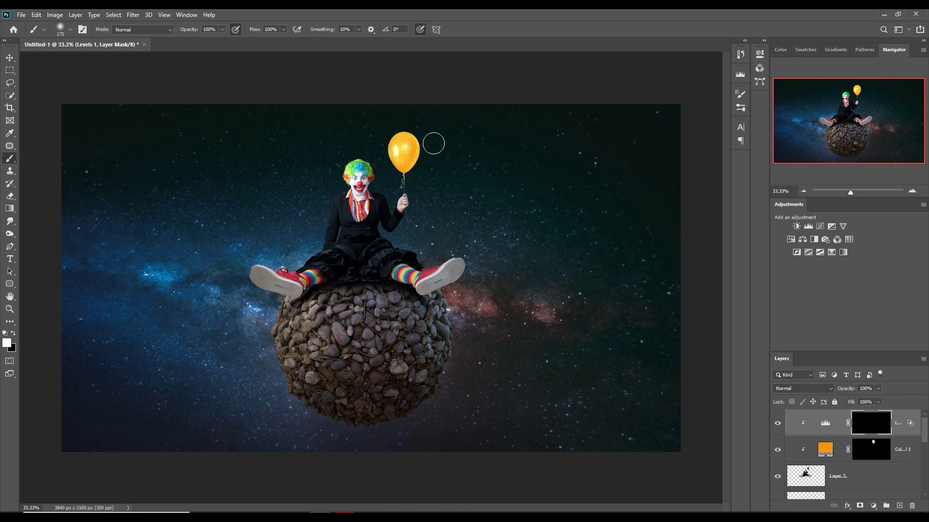
pyautogui.hotkey('ctrl', '+')
pyautogui.hotkey('ctrl', '+')
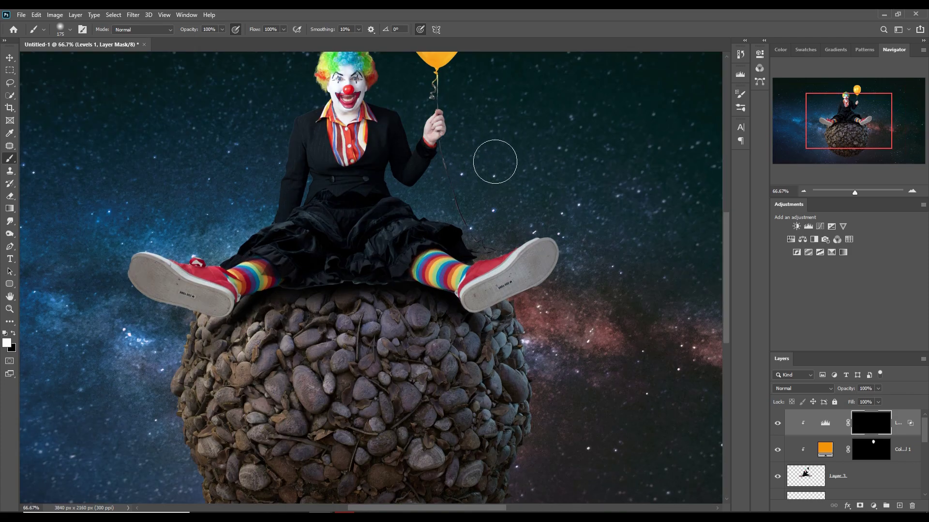
pyautogui.moveTo(483, 141); pyautogui.dragTo(490, 354)
pyautogui.press('[')
pyautogui.press('[')
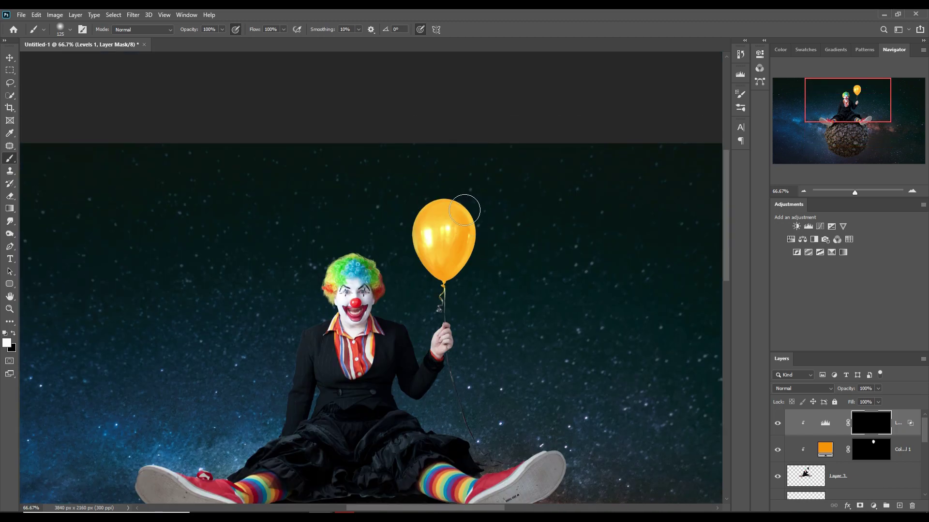
pyautogui.moveTo(450, 208)
pyautogui.mouseDown()
pyautogui.moveTo(419, 257)
pyautogui.moveTo(419, 240)
pyautogui.moveTo(443, 310)
pyautogui.mouseUp()
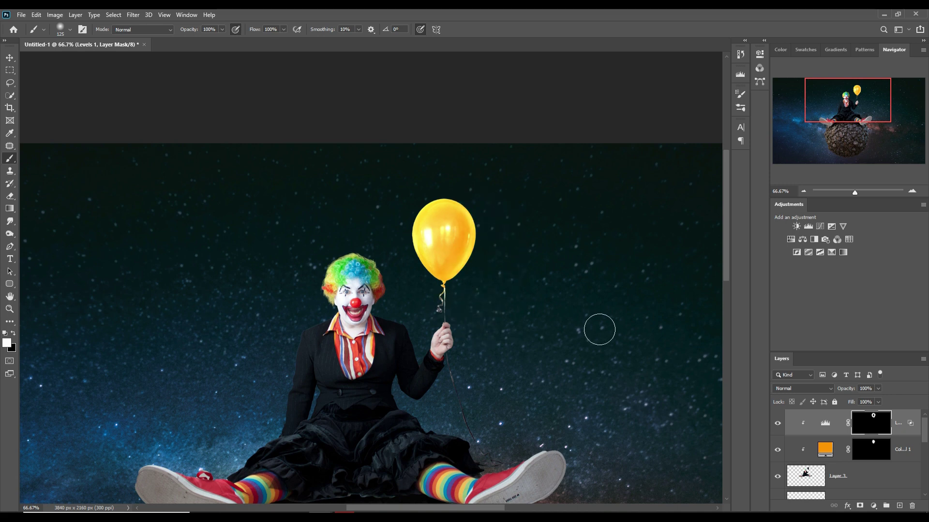
pyautogui.press('v')
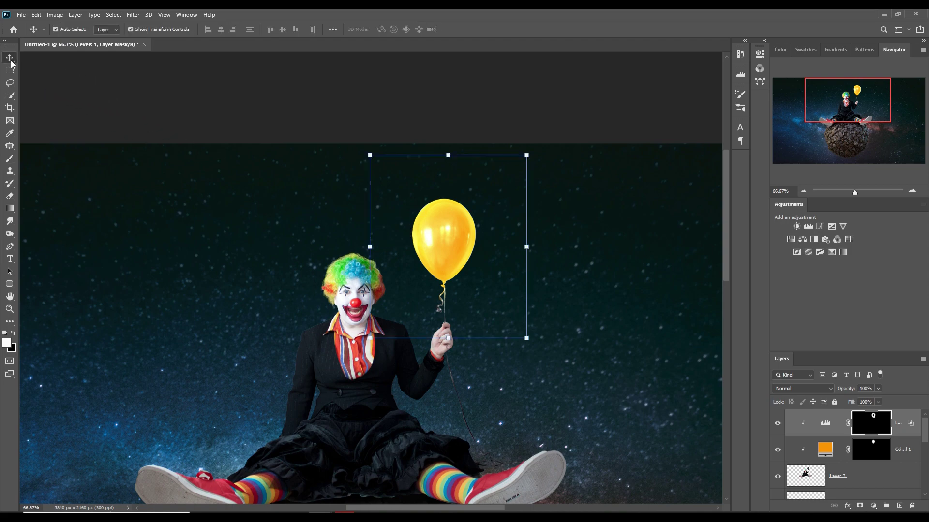
pyautogui.hotkey('ctrl', '-')
pyautogui.hotkey('ctrl', '-')
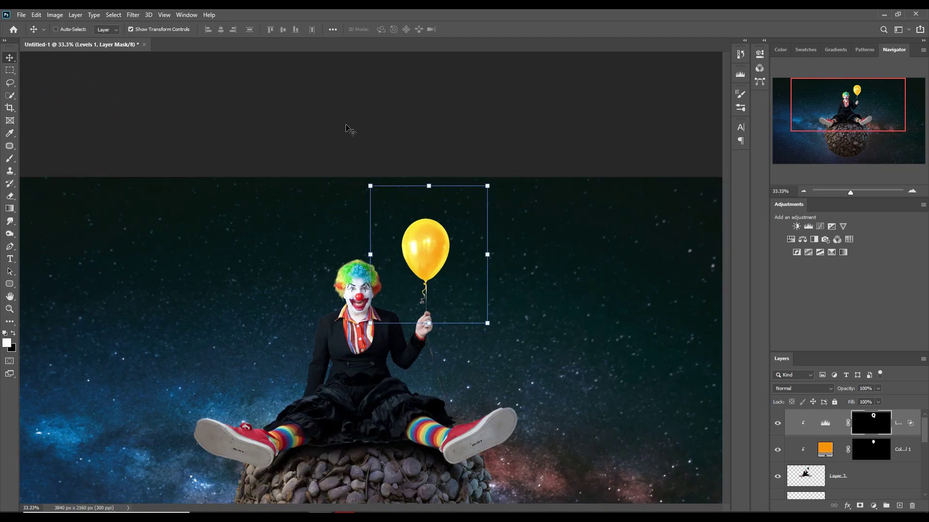
pyautogui.keyDown('ctrl'); pyautogui.click(359, 228); pyautogui.keyUp('ctrl')
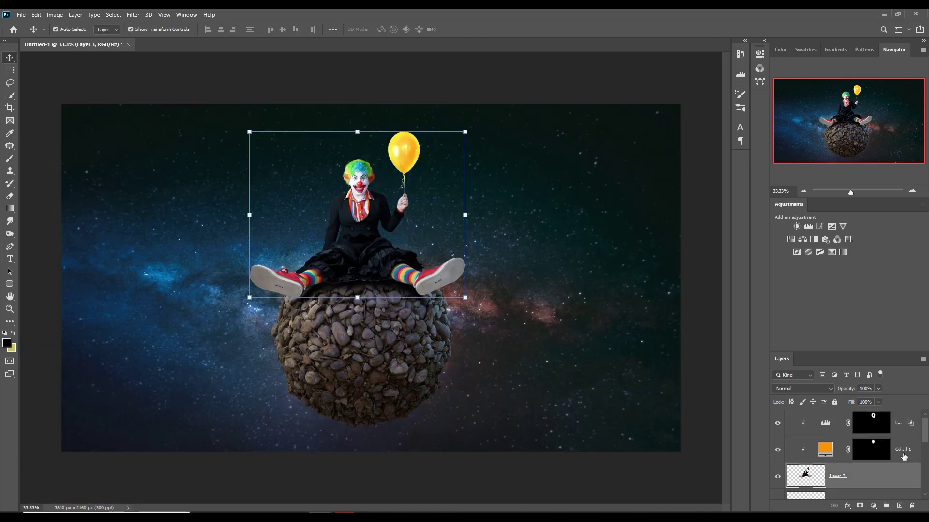
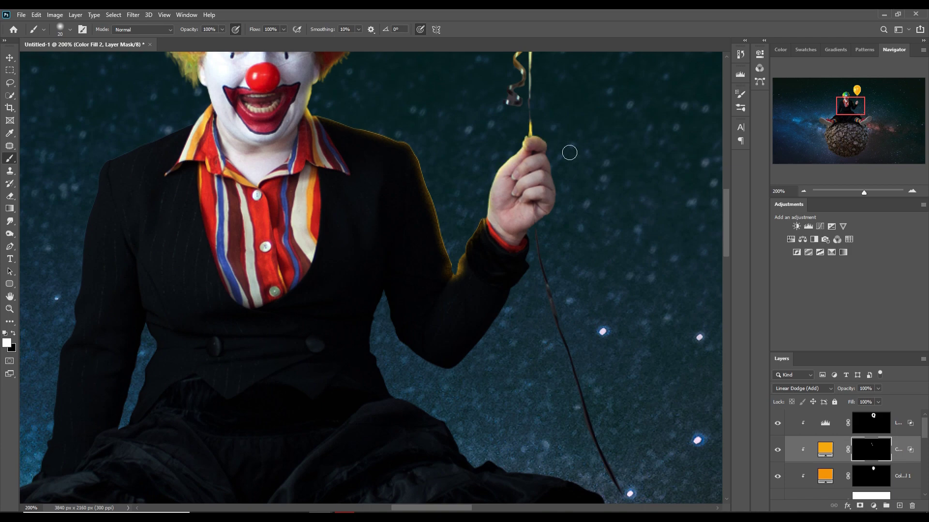
# Paint yellow rim light along the clown's hand, forearm, waist, skirt edge and shoe
pyautogui.moveTo(405, 393); pyautogui.dragTo(461, 171)
pyautogui.moveTo(431, 138)
pyautogui.mouseDown()
pyautogui.moveTo(522, 224)
pyautogui.moveTo(676, 330)
pyautogui.moveTo(484, 238)
pyautogui.mouseUp()
pyautogui.moveTo(692, 204); pyautogui.dragTo(532, 272)
pyautogui.moveTo(502, 274); pyautogui.dragTo(492, 248)
pyautogui.moveTo(553, 269); pyautogui.dragTo(410, 264)
pyautogui.moveTo(589, 204); pyautogui.dragTo(541, 198)
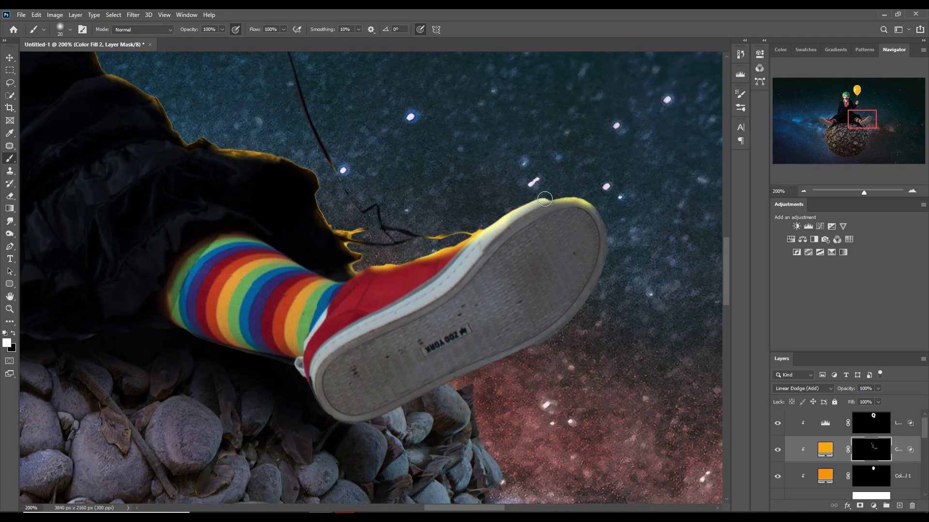
pyautogui.moveTo(271, 107); pyautogui.dragTo(587, 429)
pyautogui.moveTo(414, 104); pyautogui.dragTo(505, 252)
pyautogui.click(222, 29)
pyautogui.moveTo(225, 41); pyautogui.dragTo(184, 41)
# Add a soft 16% opacity glow beside the clown's face
pyautogui.press(']')
pyautogui.press(']')
pyautogui.press(']')
pyautogui.press(']')
pyautogui.press(']')
pyautogui.press(']')
pyautogui.press(']')
pyautogui.press(']')
pyautogui.press(']')
pyautogui.press(']')
pyautogui.press(']')
pyautogui.press(']')
pyautogui.press(']')
pyautogui.moveTo(447, 162); pyautogui.dragTo(467, 282)
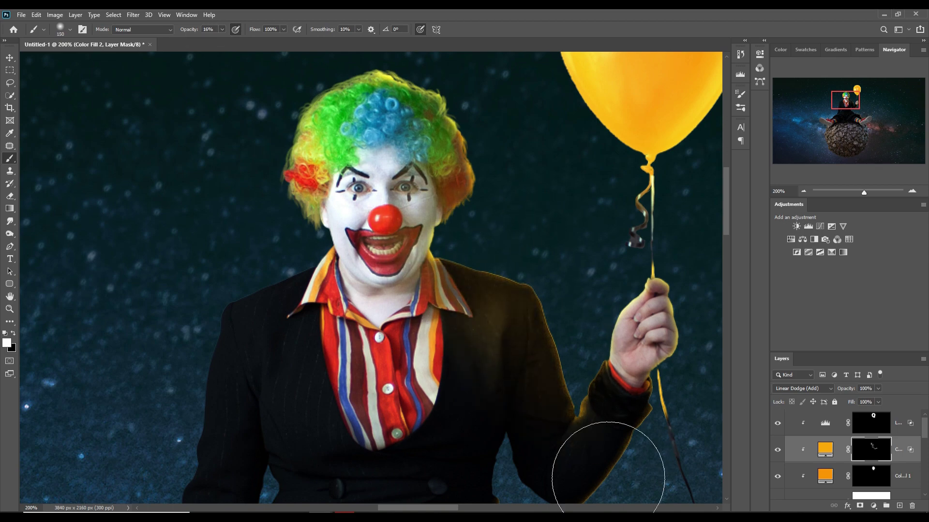
pyautogui.scroll(-6, 659, 361)
pyautogui.hscroll(4, 558, 312)
pyautogui.scroll(4, 557, 313)
pyautogui.hscroll(-4, 445, 270)
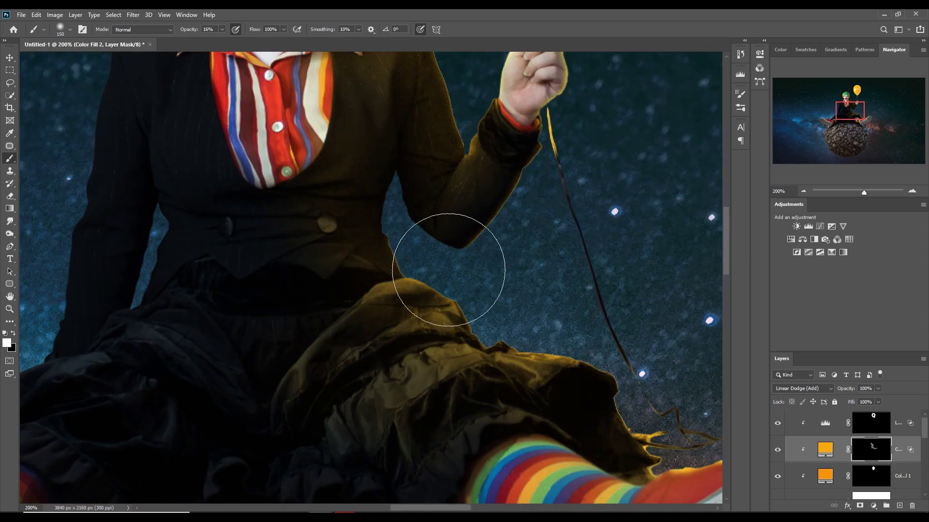
# Target the Levels 1 mask and set the brush to 59% opacity, size 100
pyautogui.click(866, 419)
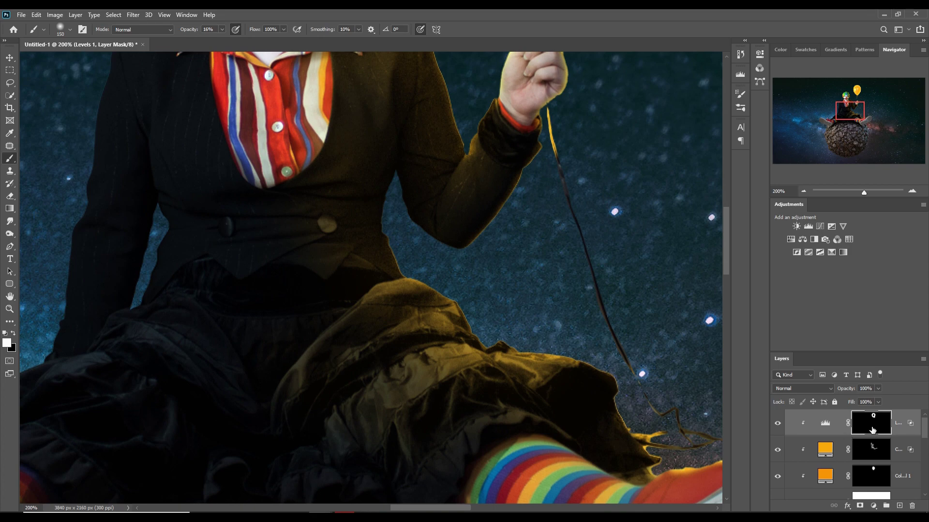
pyautogui.scroll(6, 443, 234)
pyautogui.hscroll(-2, 443, 234)
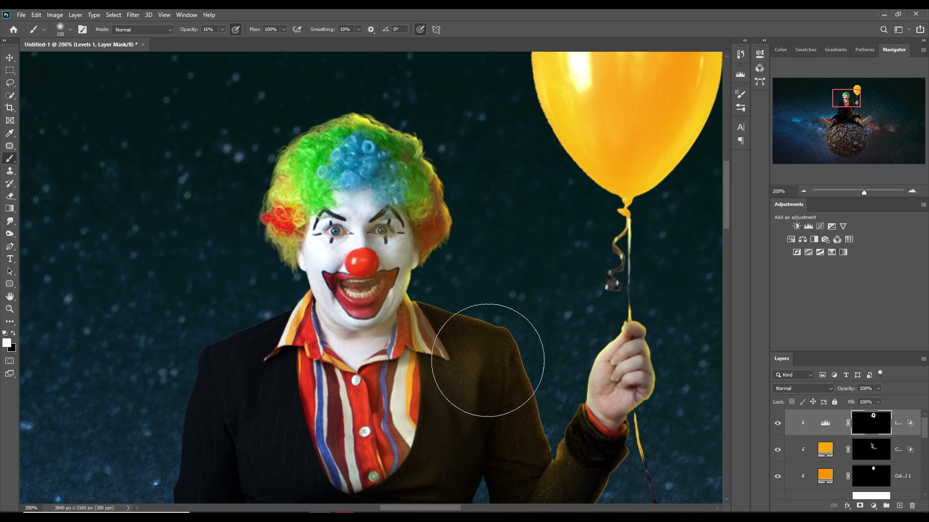
pyautogui.press('5')
pyautogui.press('9')
pyautogui.press('[')
pyautogui.press('[')
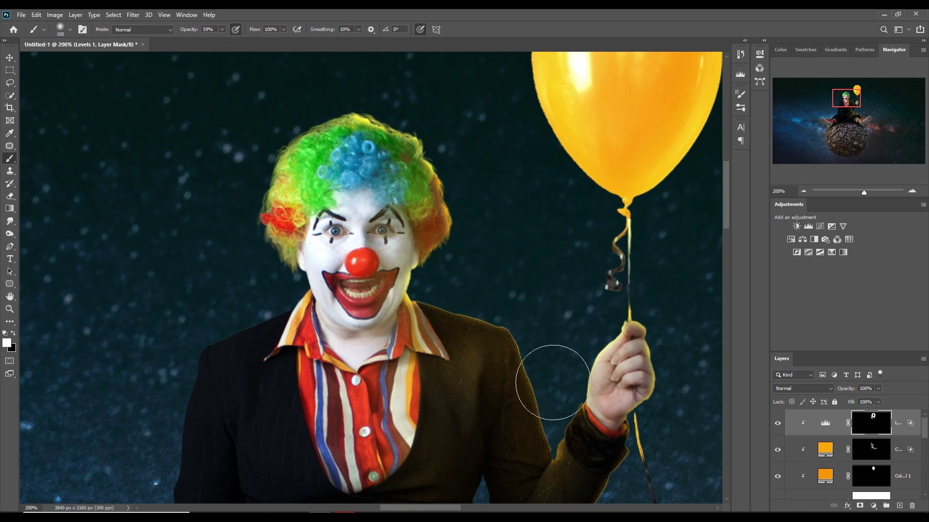
# Select Color Fill 2 and discard an unwanted new empty layer above it
pyautogui.click(904, 455)
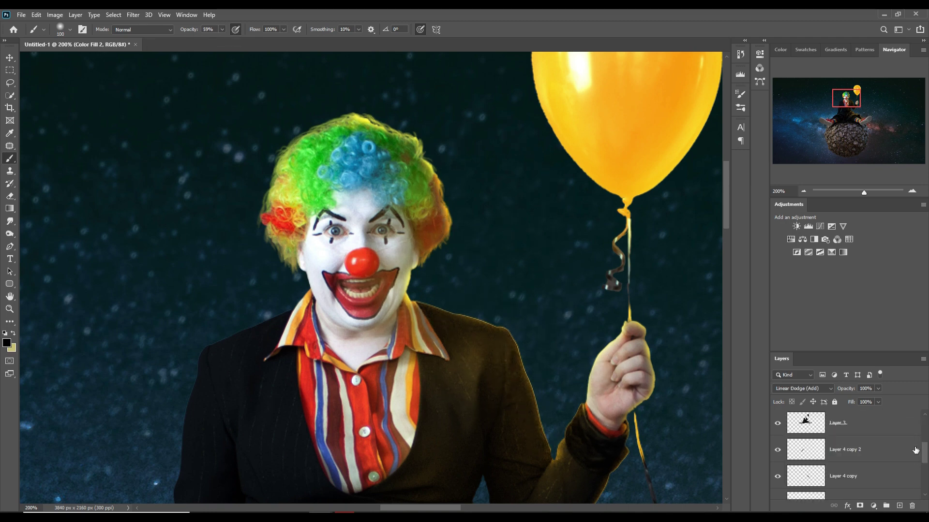
pyautogui.click(900, 506)
pyautogui.rightClick(876, 450)
pyautogui.click(876, 454)
pyautogui.hotkey('ctrl', 'z')
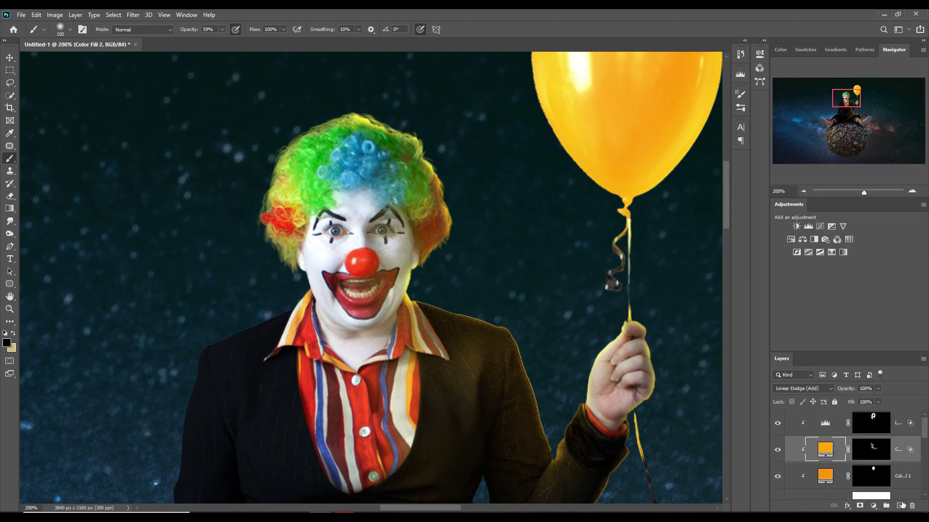
pyautogui.click(873, 506)
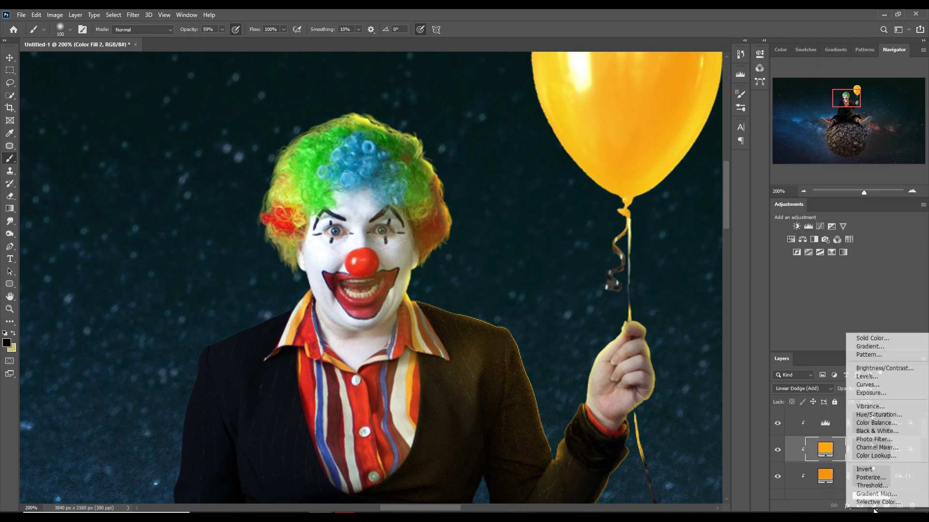
# Add an Exposure adjustment layer, raise its exposure, and invert its mask
pyautogui.click(873, 395)
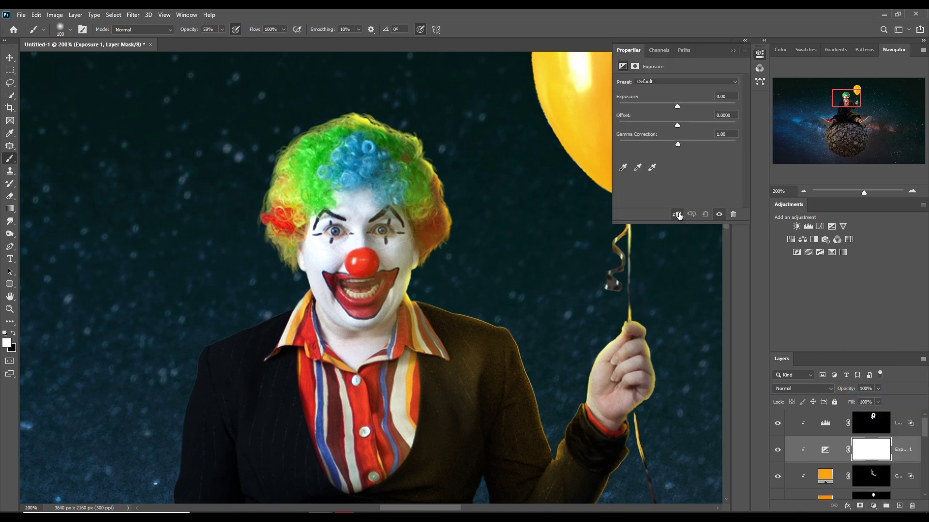
pyautogui.moveTo(677, 105); pyautogui.dragTo(697, 105)
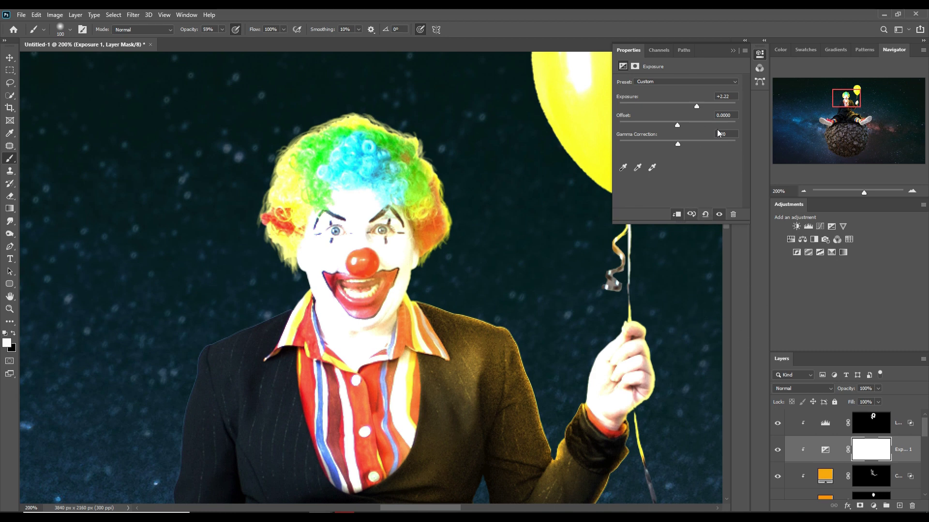
pyautogui.click(731, 52)
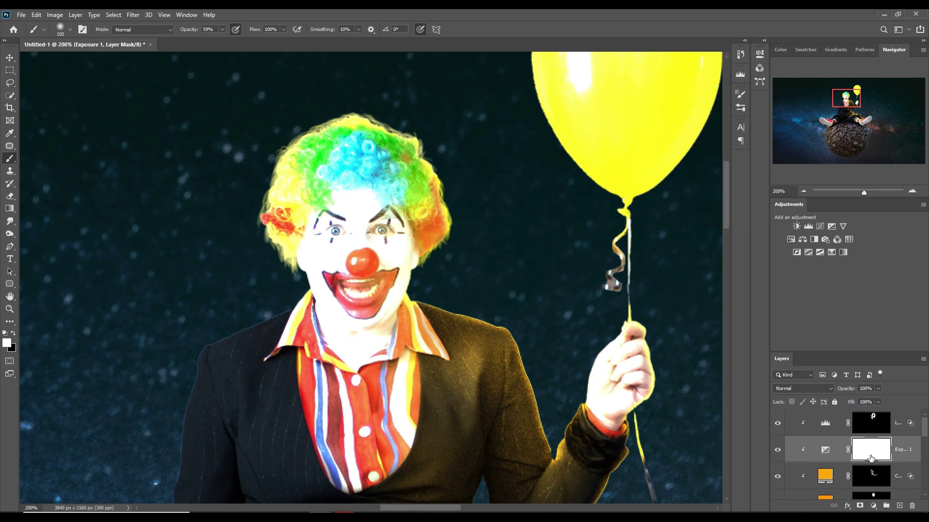
pyautogui.hotkey('ctrl', 'i')
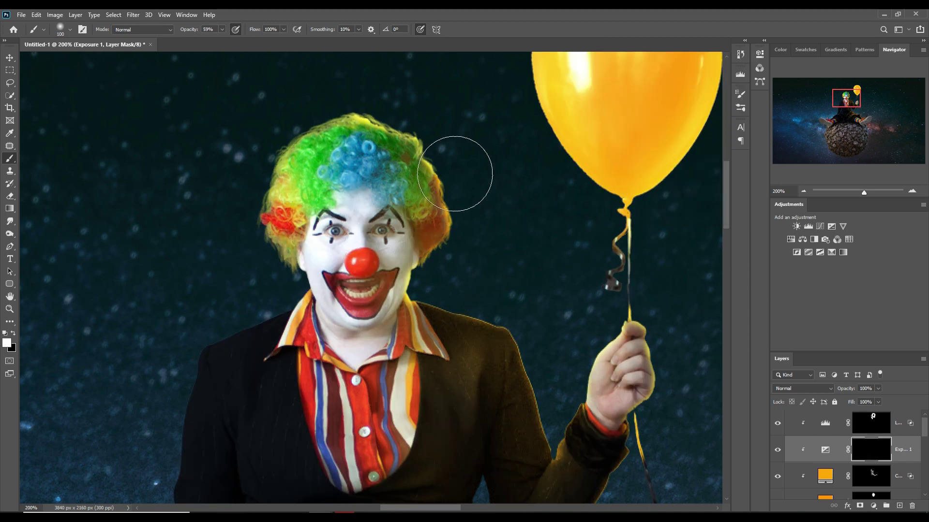
# Paint white on the mask along the hair, shoulder, arm, hand, jacket, skirt and shoe edges
pyautogui.moveTo(447, 151)
pyautogui.mouseDown()
pyautogui.moveTo(501, 216)
pyautogui.moveTo(499, 208)
pyautogui.moveTo(517, 248)
pyautogui.mouseUp()
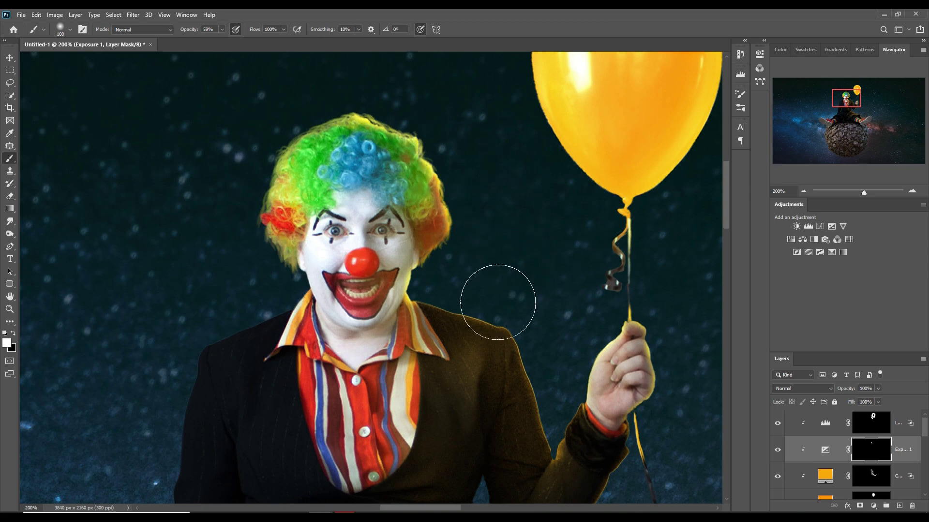
pyautogui.moveTo(467, 315)
pyautogui.mouseDown()
pyautogui.moveTo(460, 309)
pyautogui.moveTo(486, 325)
pyautogui.moveTo(534, 387)
pyautogui.mouseUp()
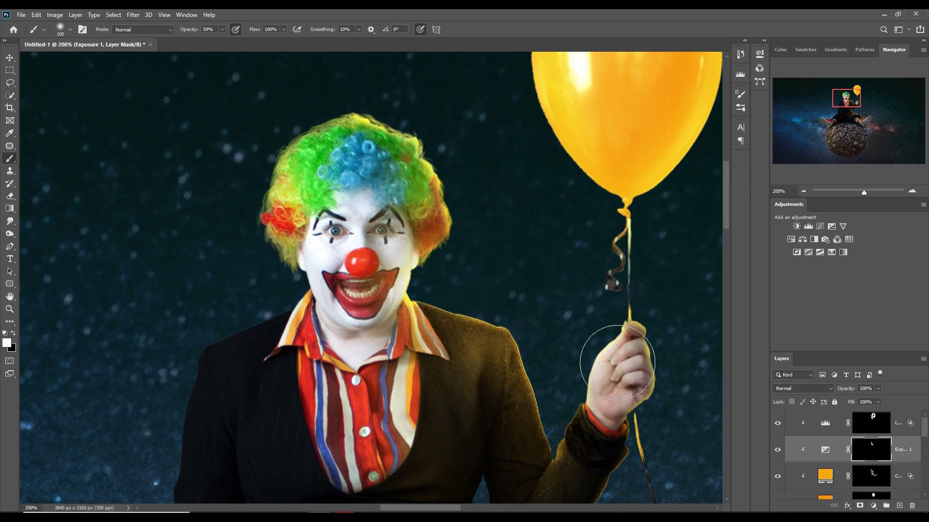
pyautogui.moveTo(613, 362); pyautogui.dragTo(582, 476)
pyautogui.moveTo(578, 393); pyautogui.dragTo(577, 251)
pyautogui.moveTo(450, 315)
pyautogui.mouseDown()
pyautogui.moveTo(427, 418)
pyautogui.moveTo(527, 465)
pyautogui.mouseUp()
pyautogui.moveTo(556, 449); pyautogui.dragTo(521, 222)
pyautogui.moveTo(678, 325); pyautogui.dragTo(684, 375)
pyautogui.moveTo(677, 387); pyautogui.dragTo(494, 215)
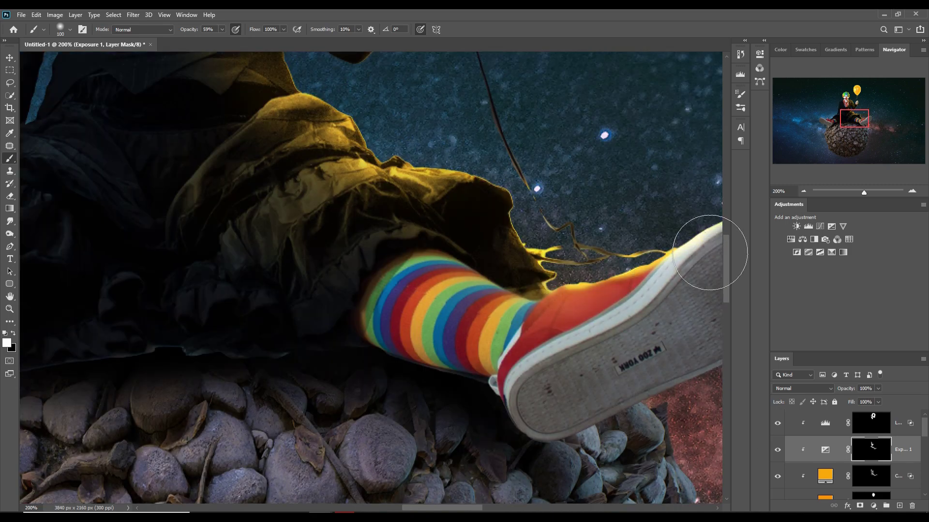
pyautogui.moveTo(524, 290); pyautogui.dragTo(454, 290)
pyautogui.moveTo(436, 271); pyautogui.dragTo(606, 425)
pyautogui.moveTo(376, 326); pyautogui.dragTo(488, 342)
# Switch to black paint, select Layer 3, and zoom out to 50%
pyautogui.scroll(10, 461, 207)
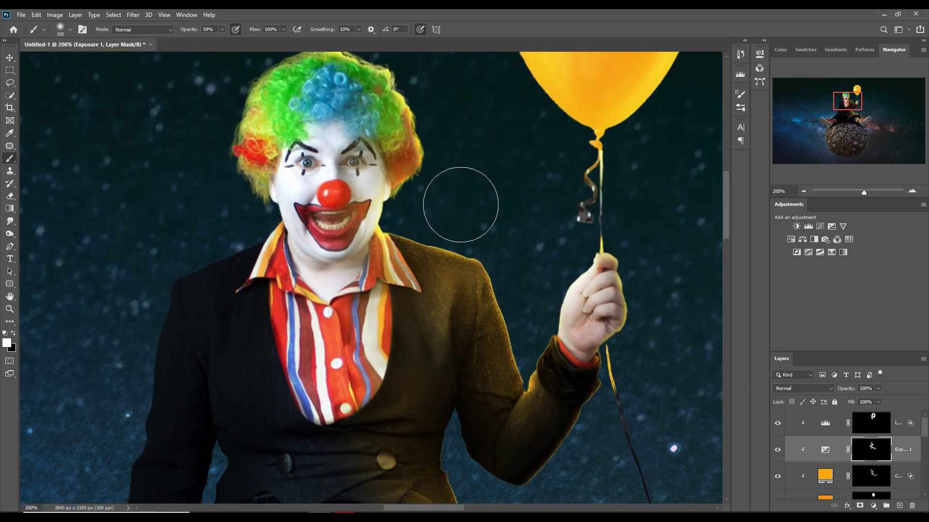
pyautogui.click(13, 333)
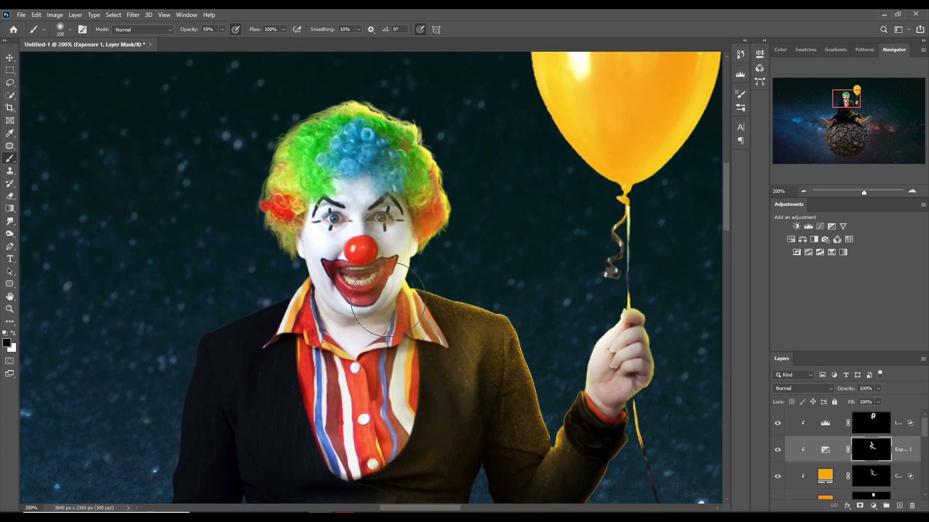
pyautogui.scroll(-5, 877, 441)
pyautogui.click(894, 428)
pyautogui.click(886, 453)
pyautogui.hotkey('ctrl', '-')
pyautogui.hotkey('ctrl', '-')
pyautogui.hotkey('ctrl', '-')
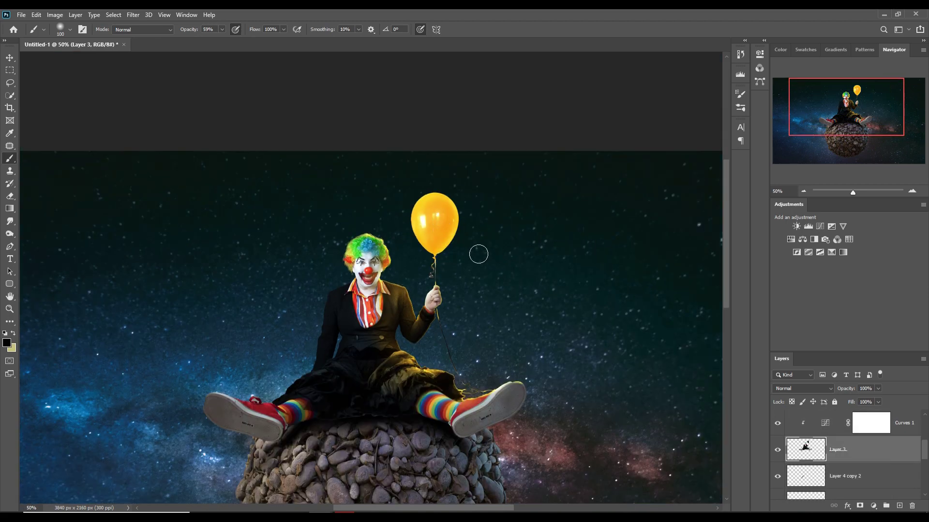
# Add a new Layer 6 above Levels 1 in Linear Dodge (Add) mode
pyautogui.hotkey('ctrl', '-')
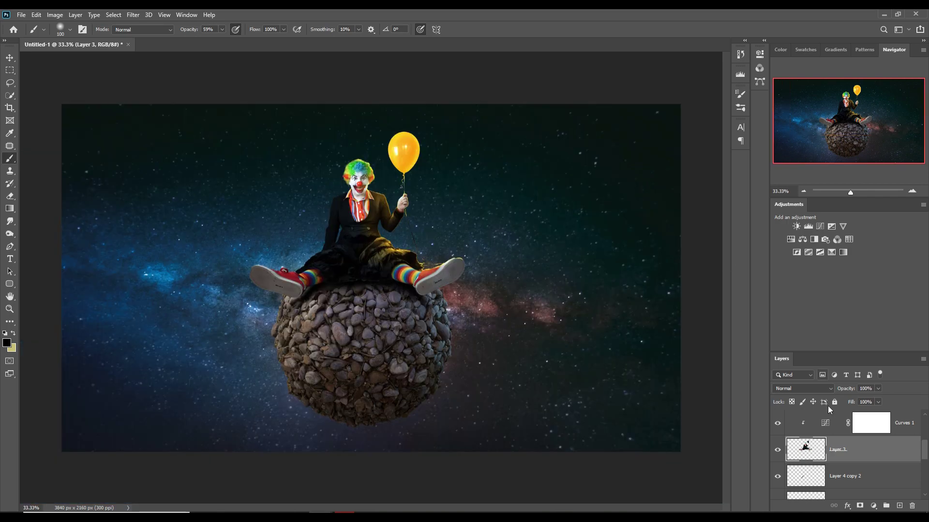
pyautogui.scroll(3, 854, 435)
pyautogui.click(905, 431)
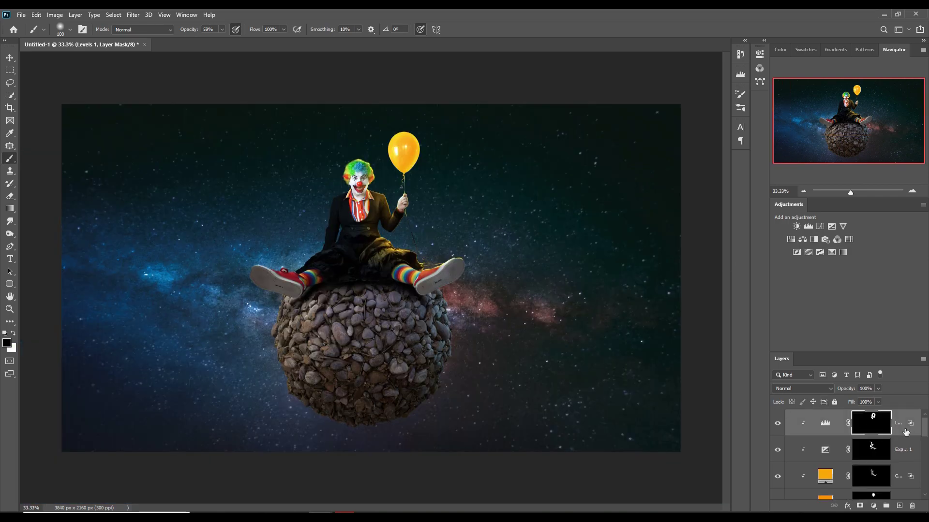
pyautogui.click(899, 506)
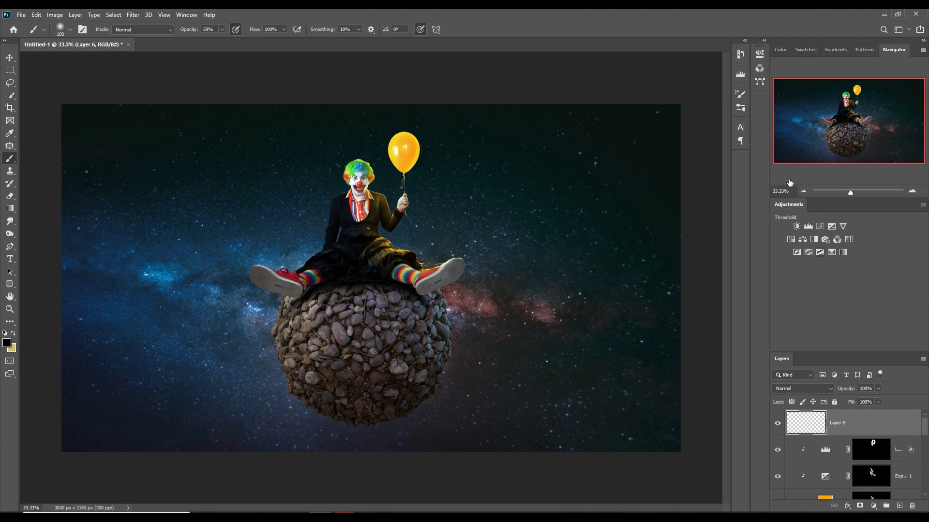
pyautogui.click(831, 390)
pyautogui.click(799, 369)
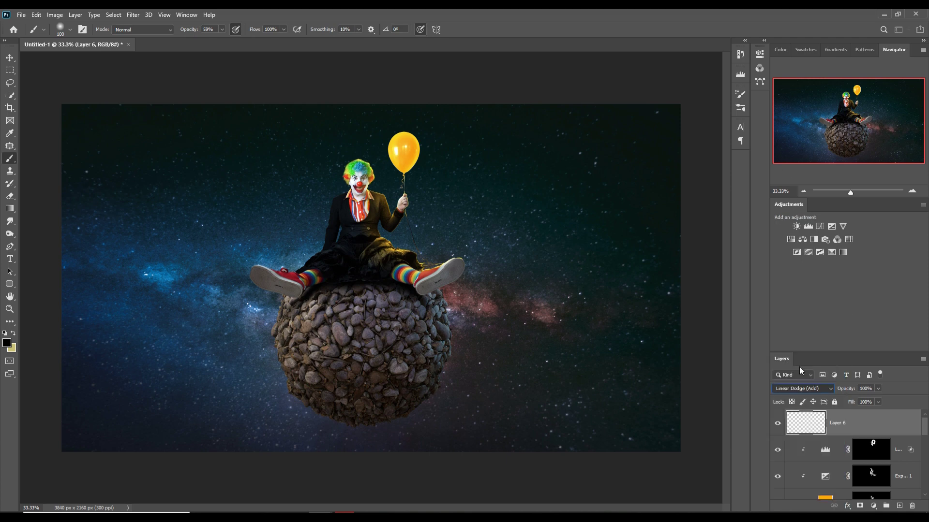
# Add a Solid Color fill layer in yellow fde200
pyautogui.click(874, 505)
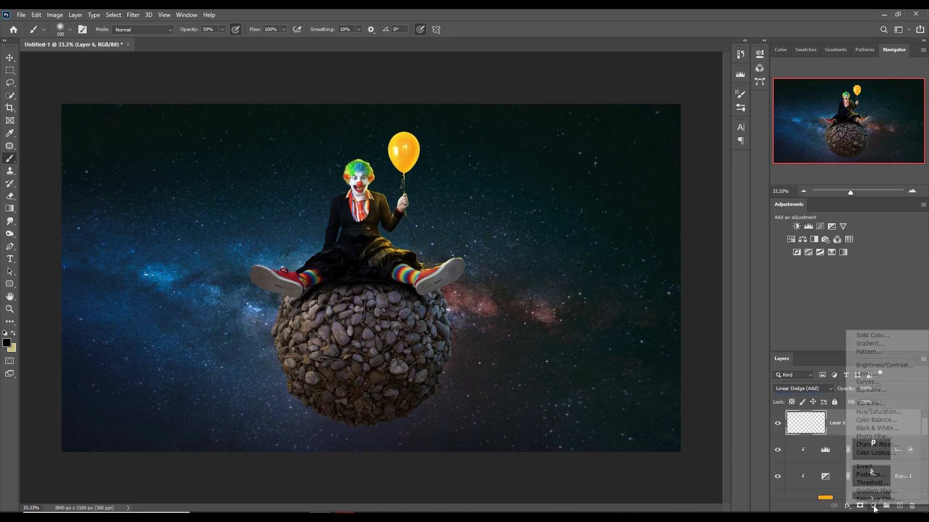
pyautogui.click(873, 336)
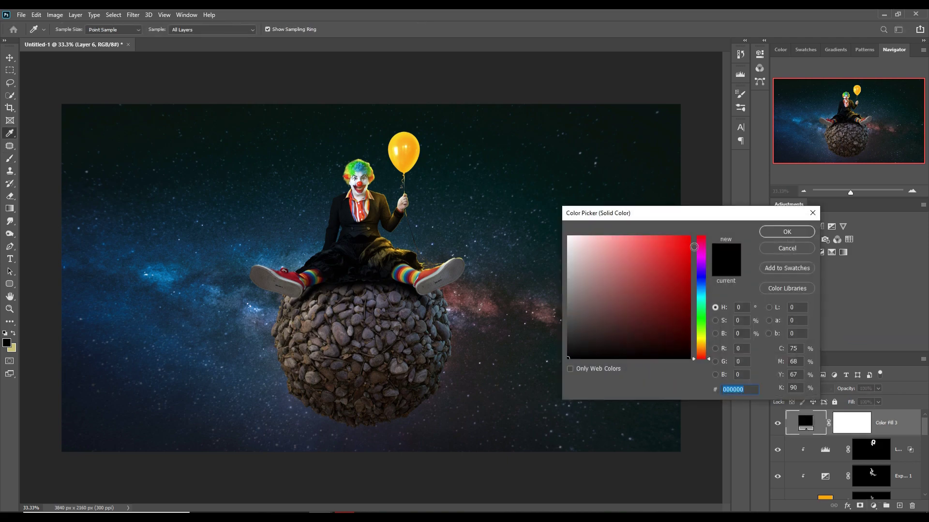
pyautogui.moveTo(694, 248); pyautogui.dragTo(690, 236)
pyautogui.click(703, 348)
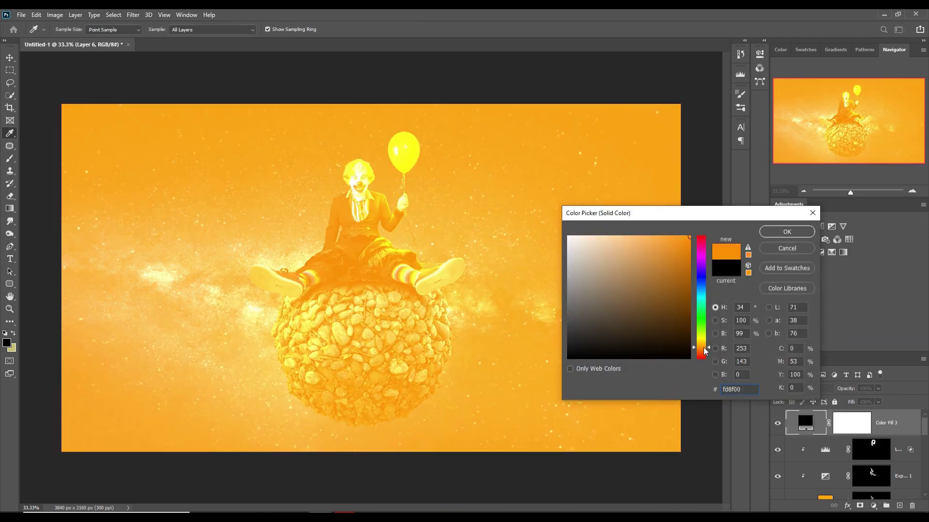
pyautogui.moveTo(704, 348); pyautogui.dragTo(708, 341)
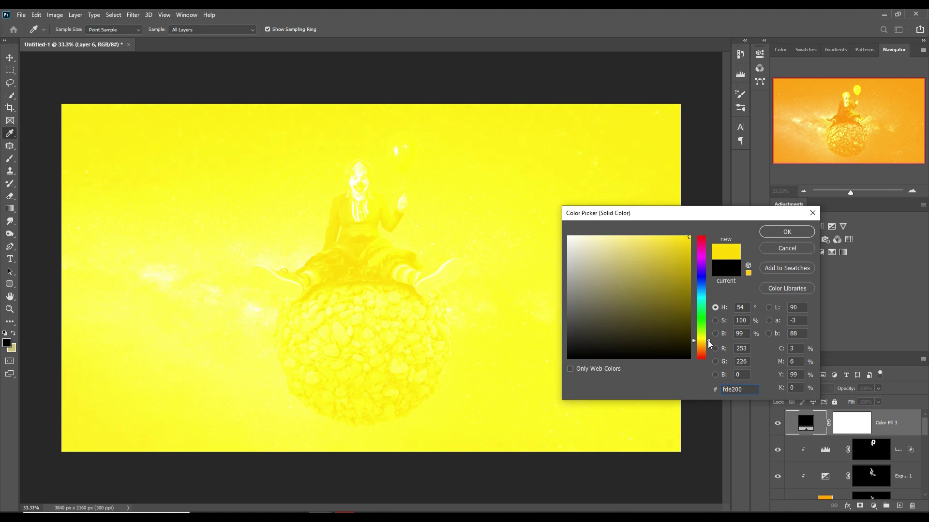
pyautogui.click(782, 231)
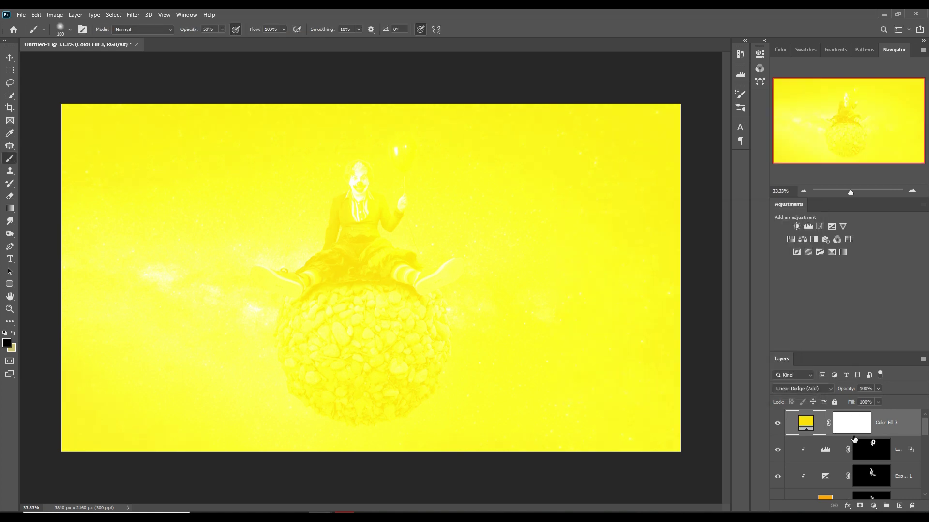
# Split the Color Fill 3 Blend If Underlying Layer black slider at 23
pyautogui.rightClick(802, 425)
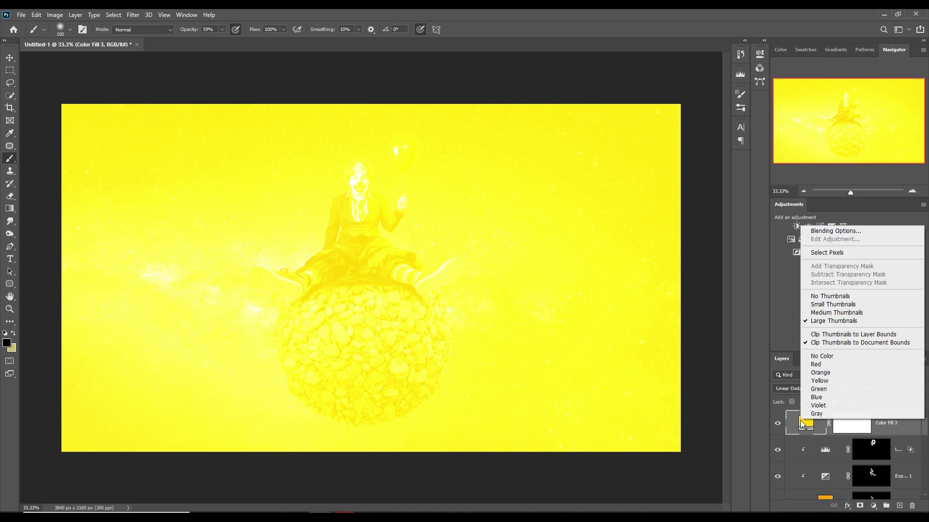
pyautogui.click(821, 232)
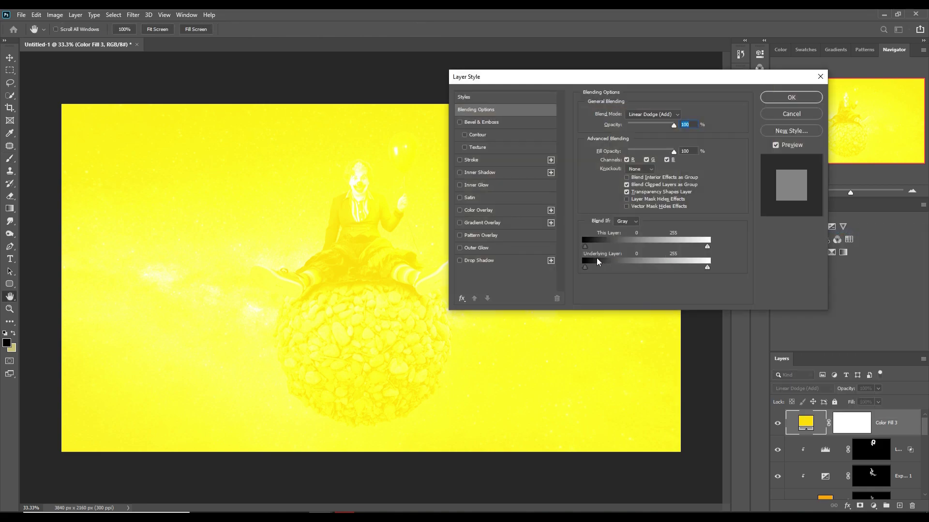
pyautogui.moveTo(585, 267); pyautogui.dragTo(596, 268)
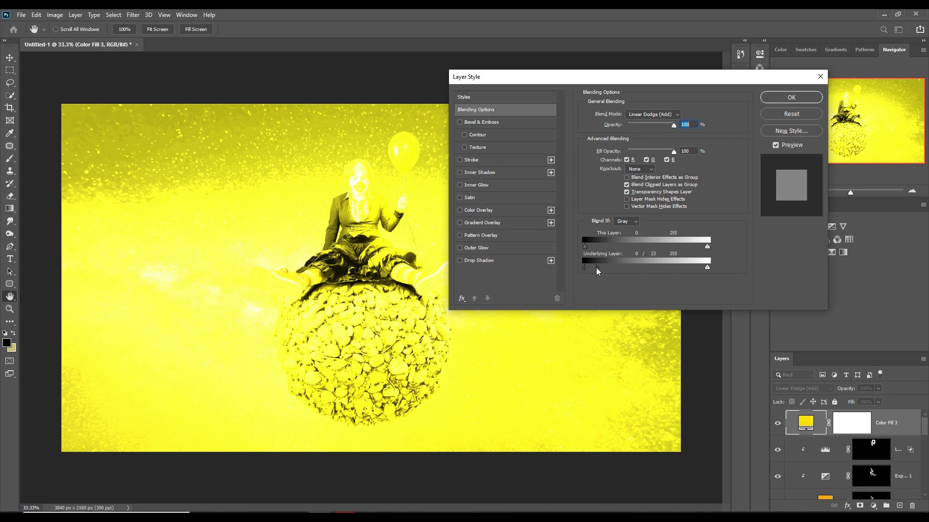
pyautogui.click(791, 97)
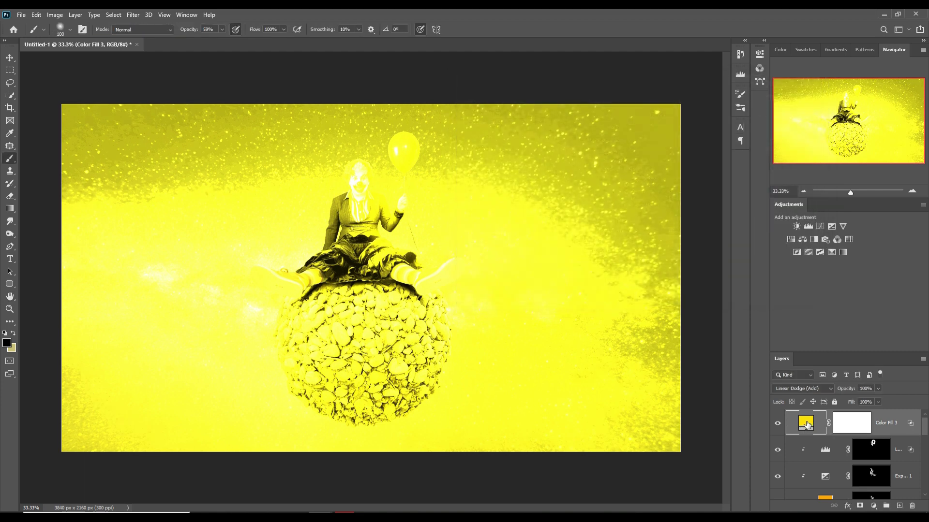
# Invert the Color Fill 3 mask and paint a soft yellow glow around the balloon
pyautogui.click(851, 428)
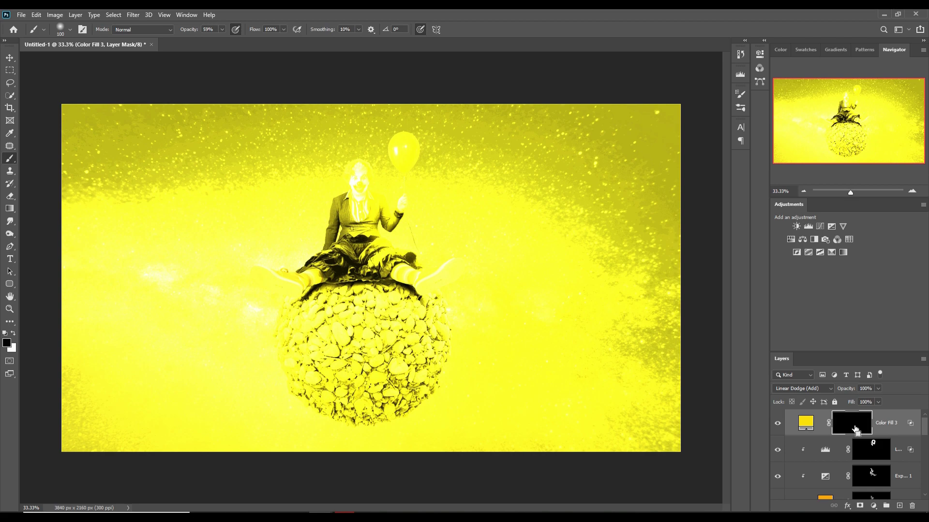
pyautogui.hotkey('ctrl', 'i')
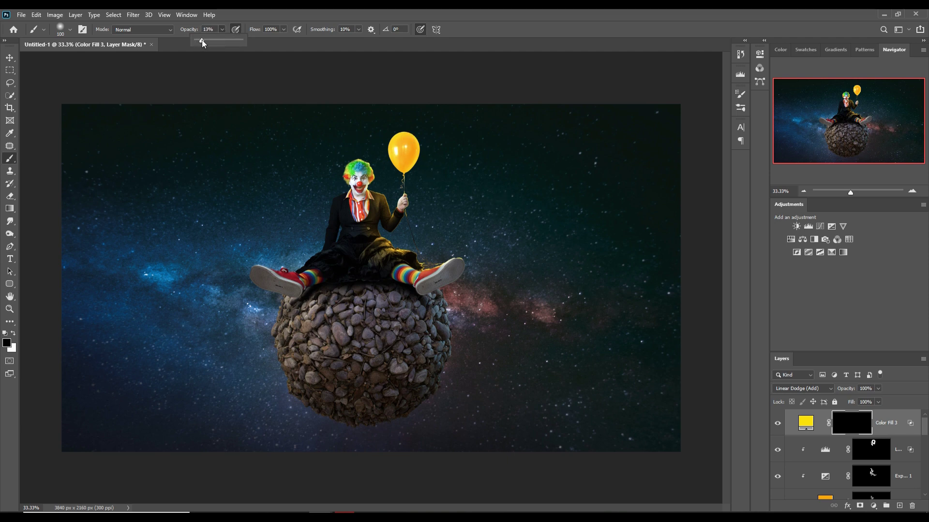
pyautogui.click(407, 153)
pyautogui.press(']')
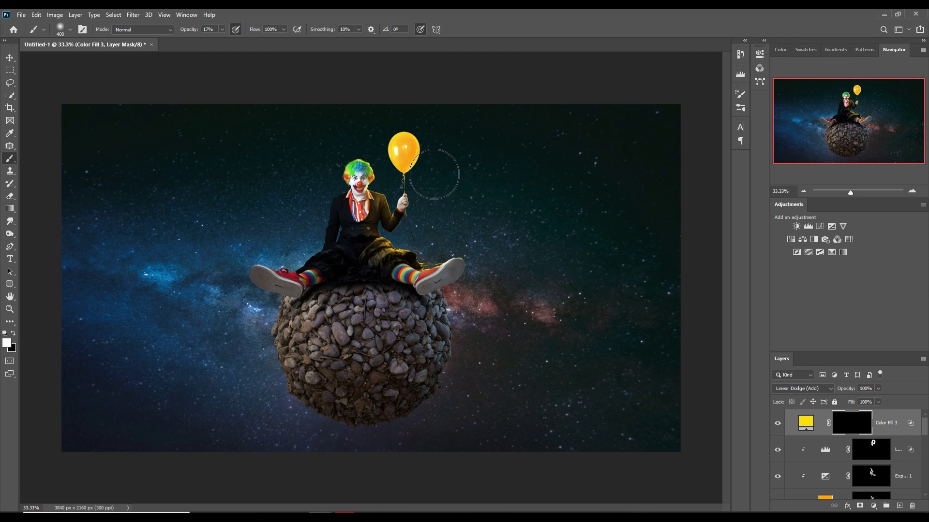
pyautogui.click(404, 152)
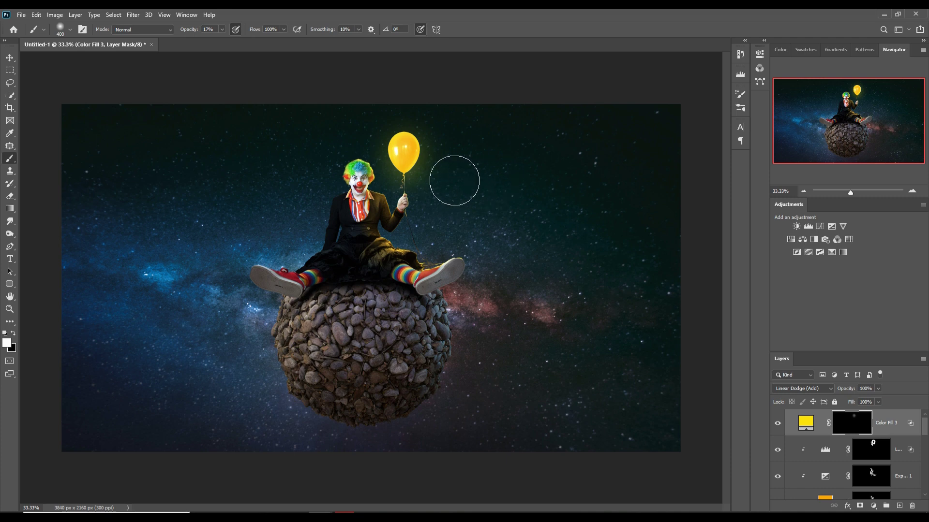
pyautogui.click(435, 171)
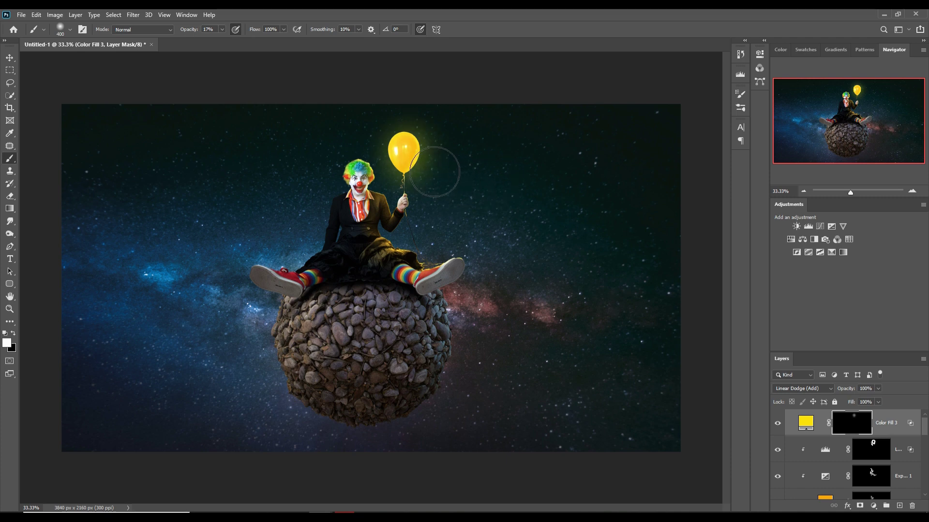
pyautogui.click(421, 187)
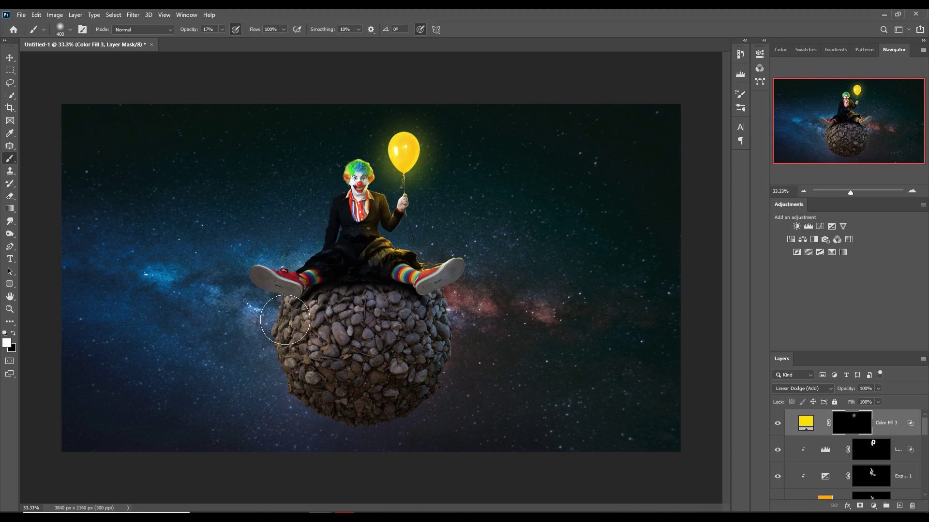
# Add a cyan Solid Color fill and split its Blend If Underlying Layer slider at 22
pyautogui.scroll(-2, 885, 442)
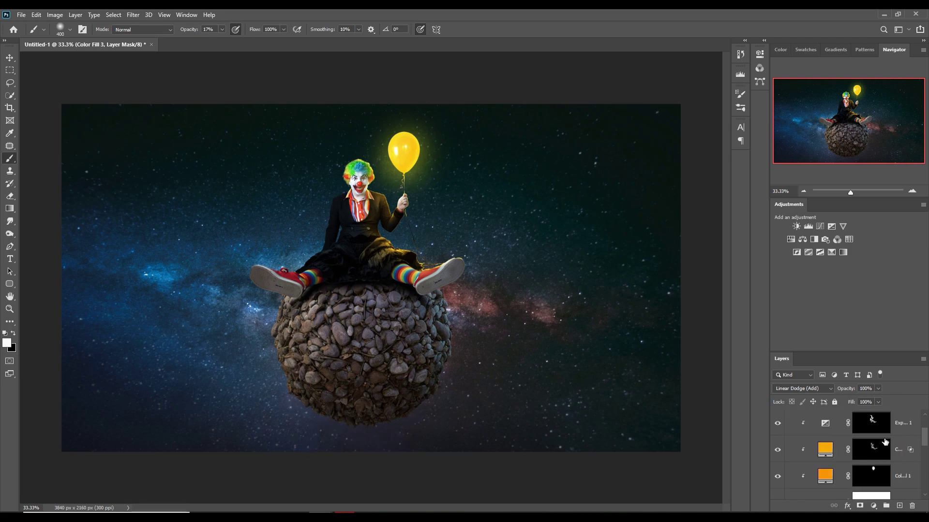
pyautogui.scroll(2, 885, 442)
pyautogui.click(898, 450)
pyautogui.click(899, 506)
pyautogui.click(873, 506)
pyautogui.click(885, 298)
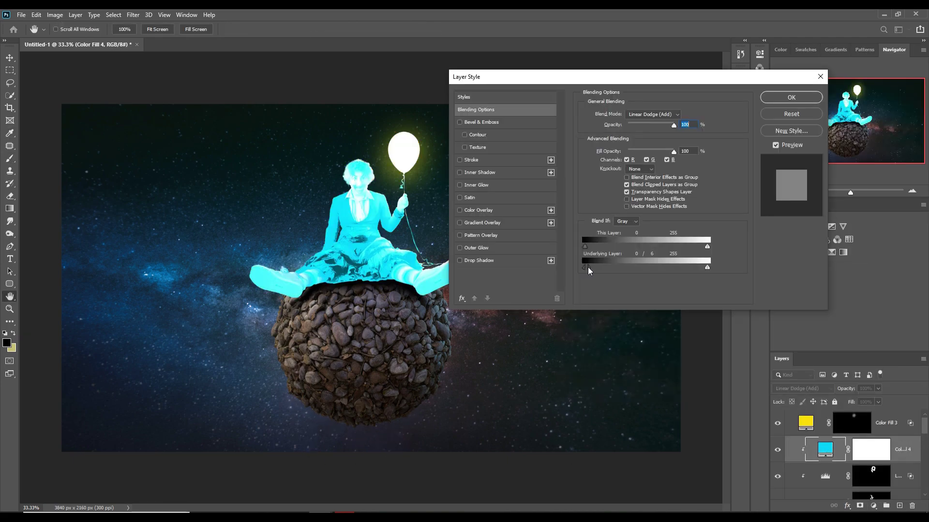
pyautogui.moveTo(587, 267); pyautogui.dragTo(595, 263)
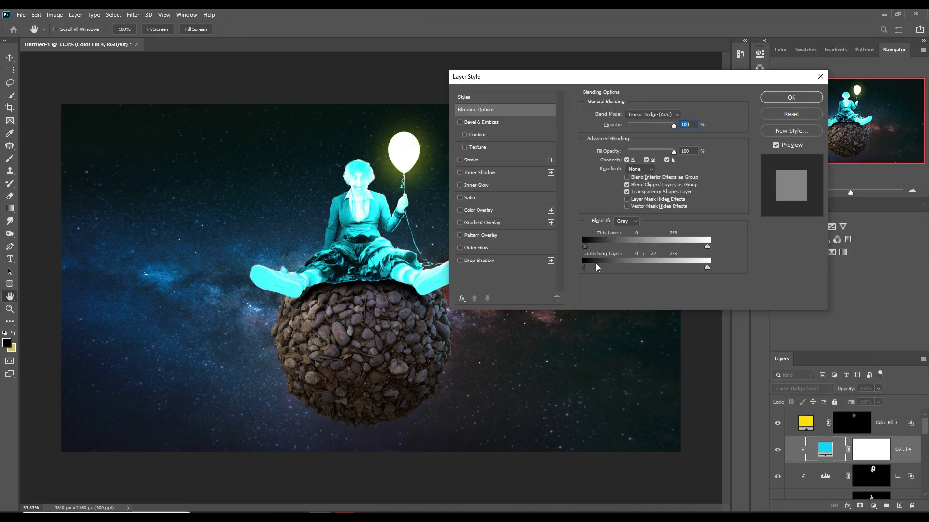
# Apply the cyan fill's blending settings and invert its mask to hide it
pyautogui.click(778, 97)
pyautogui.click(863, 449)
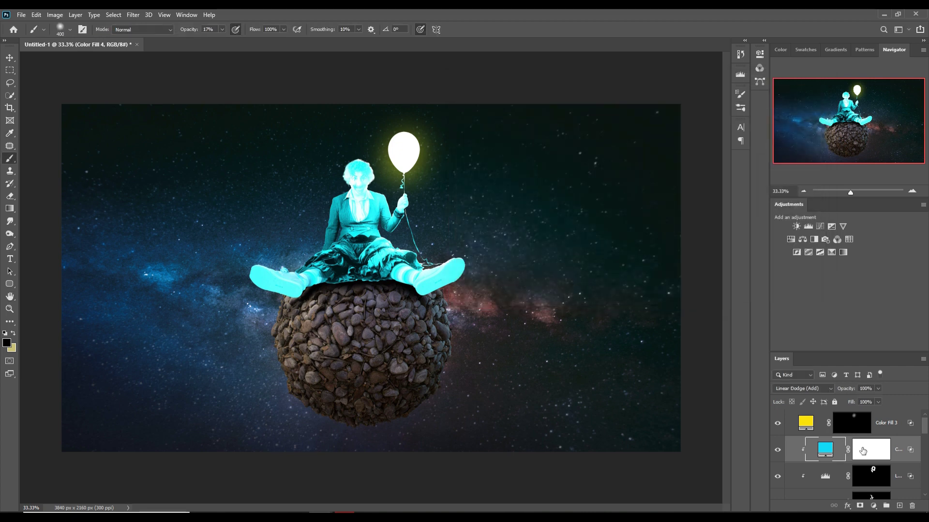
pyautogui.press('b')
pyautogui.press('d')
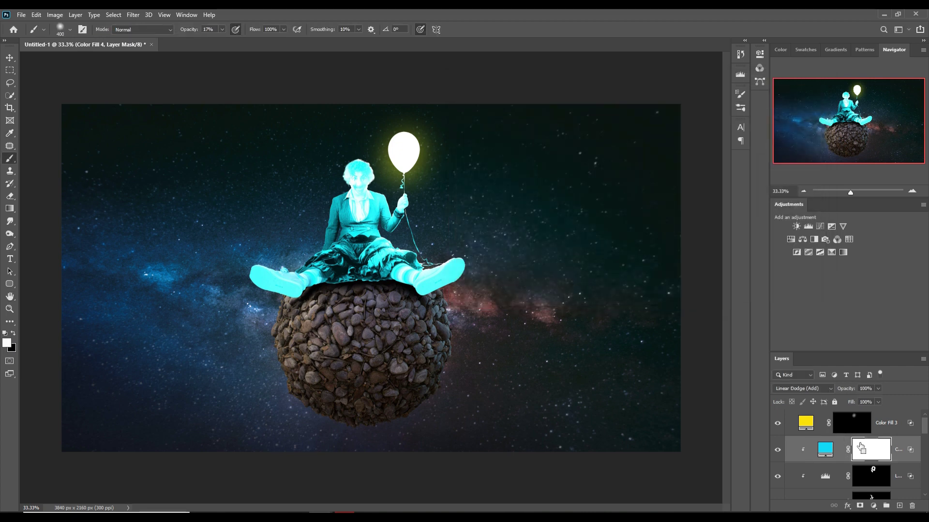
pyautogui.hotkey('ctrl', 'i')
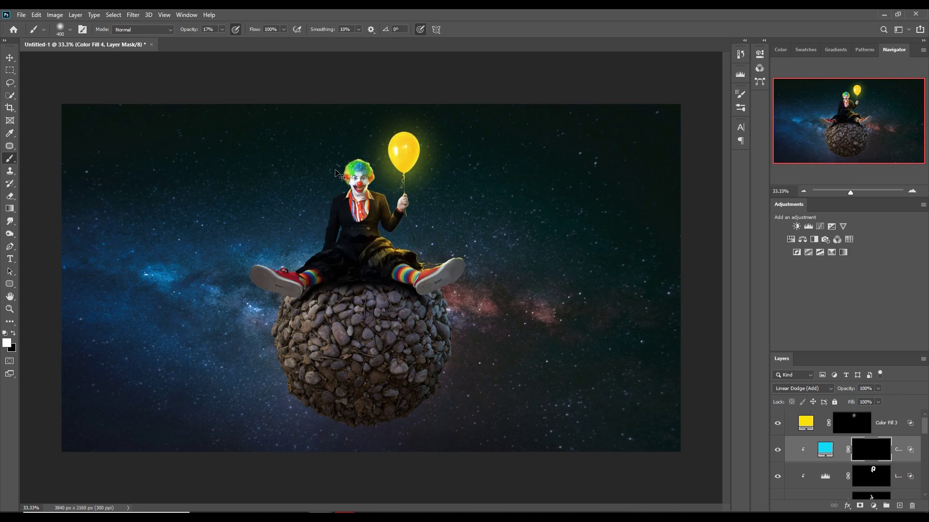
# Zoom in and paint blue rim light along the clown's left edges with a smaller brush
pyautogui.hotkey('ctrl', '+')
pyautogui.hotkey('ctrl', '+')
pyautogui.hotkey('ctrl', '+')
pyautogui.moveTo(319, 154); pyautogui.dragTo(450, 375)
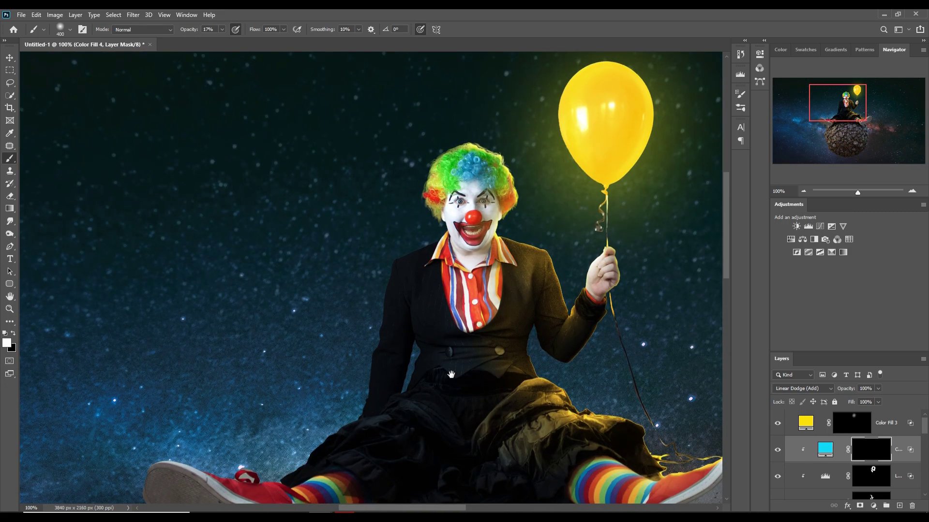
pyautogui.press('[')
pyautogui.press('[')
pyautogui.press('[')
pyautogui.press('[')
pyautogui.press('[')
pyautogui.press('[')
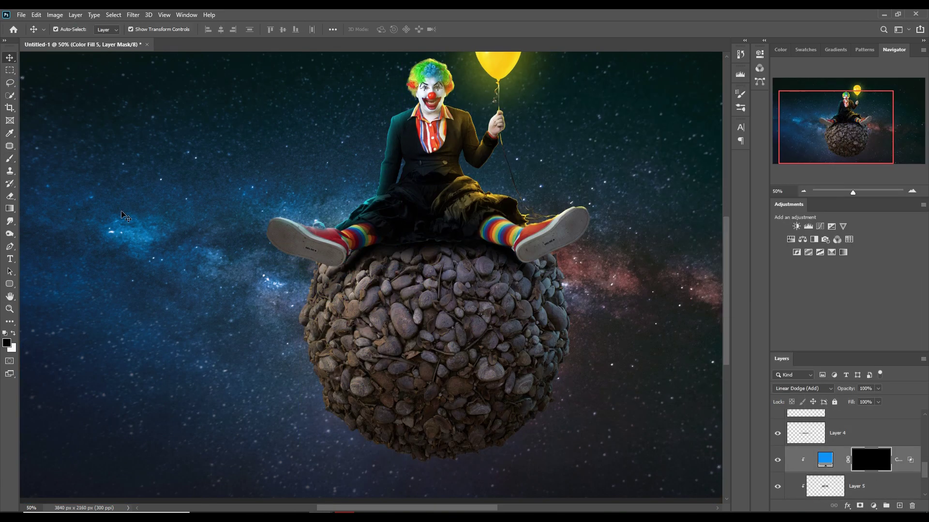
pyautogui.moveTo(310, 271)
pyautogui.mouseDown()
pyautogui.moveTo(341, 332)
pyautogui.moveTo(381, 520)
pyautogui.mouseUp()
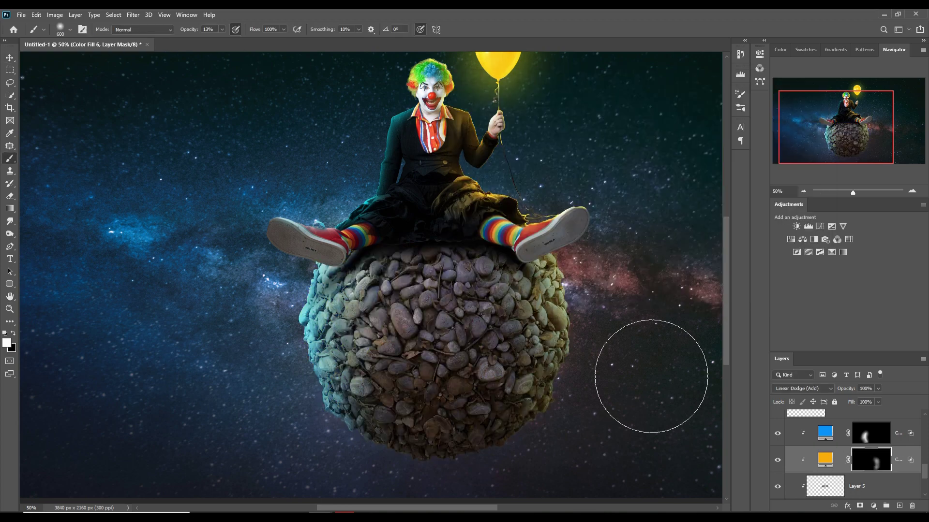
pyautogui.click(133, 14)
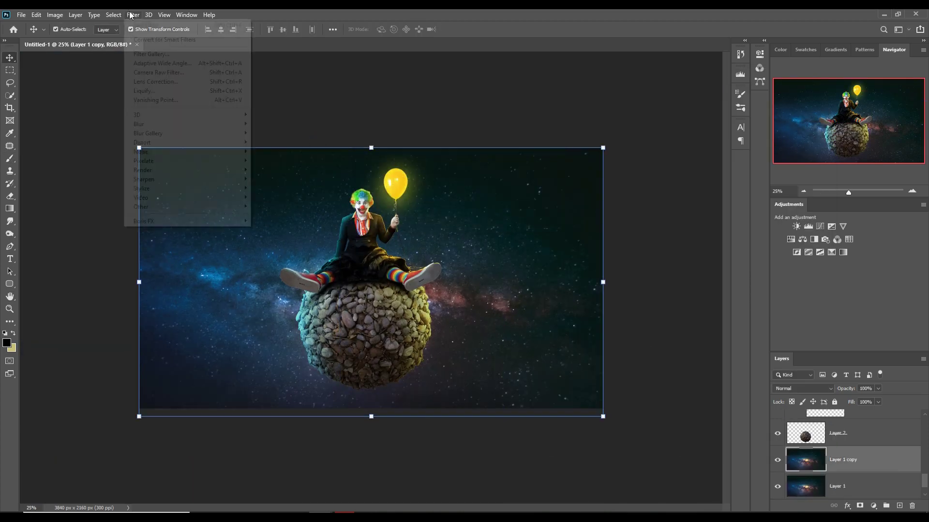
# Apply a 37.4 px Gaussian Blur to the Layer 1 copy galaxy background
pyautogui.moveTo(160, 123)
pyautogui.click(269, 160)
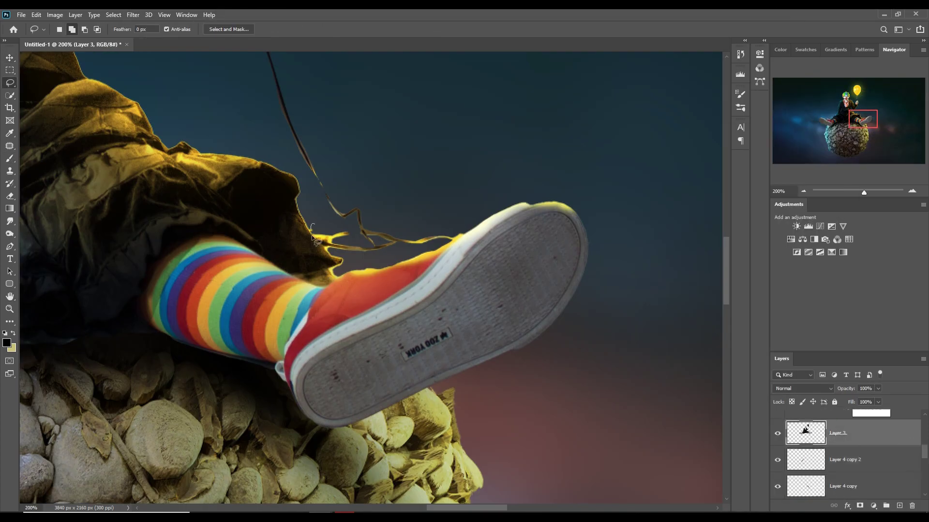
pyautogui.click(114, 14)
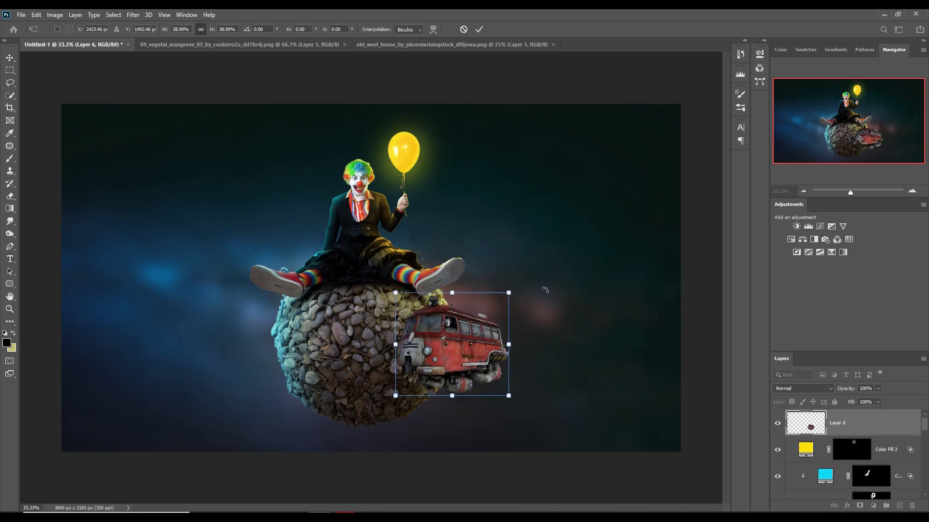
# Position the bus at upper right and paint light onto it on an Overlay layer
pyautogui.moveTo(446, 342); pyautogui.dragTo(583, 221)
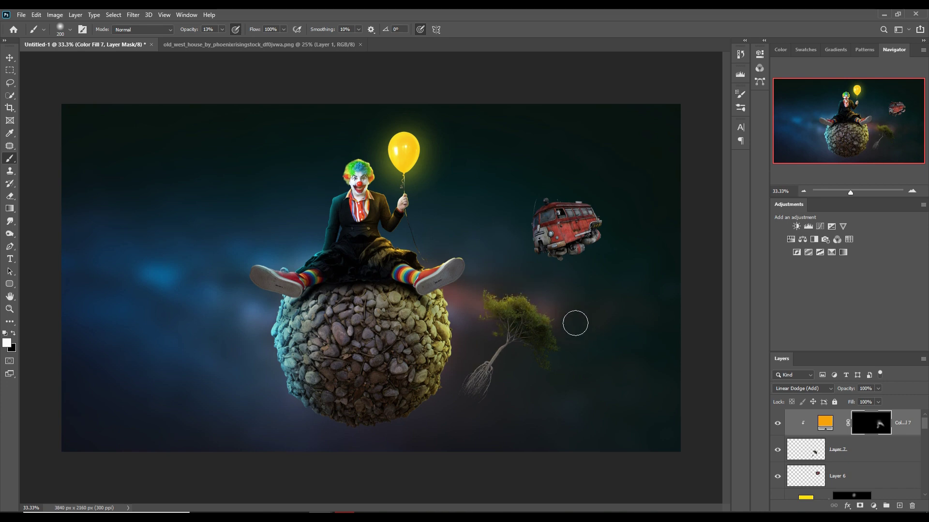
pyautogui.click(566, 220)
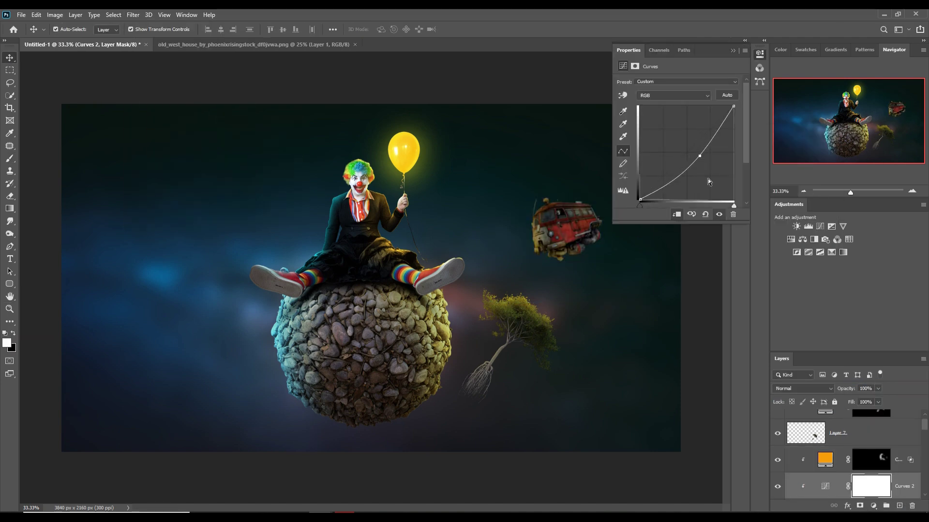
pyautogui.click(821, 387)
pyautogui.click(818, 400)
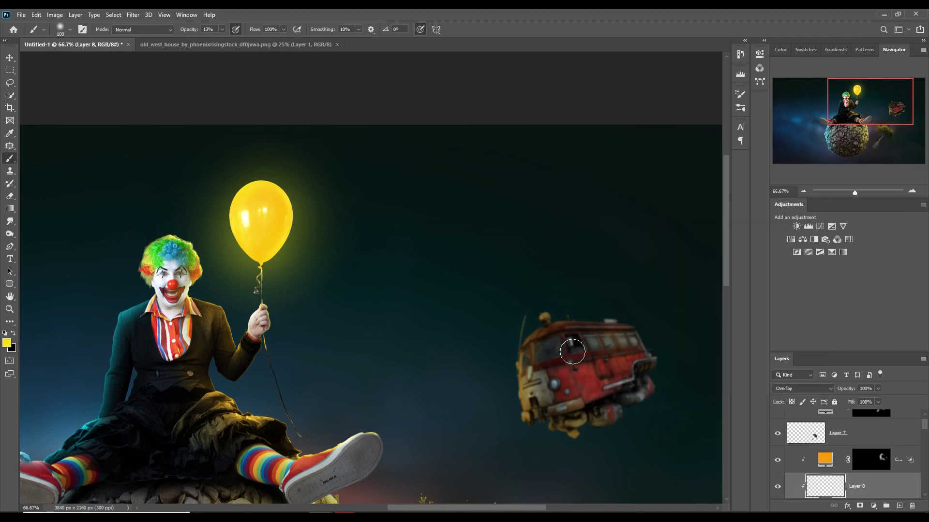
pyautogui.moveTo(572, 352)
pyautogui.mouseDown()
pyautogui.moveTo(538, 376)
pyautogui.moveTo(643, 348)
pyautogui.mouseUp()
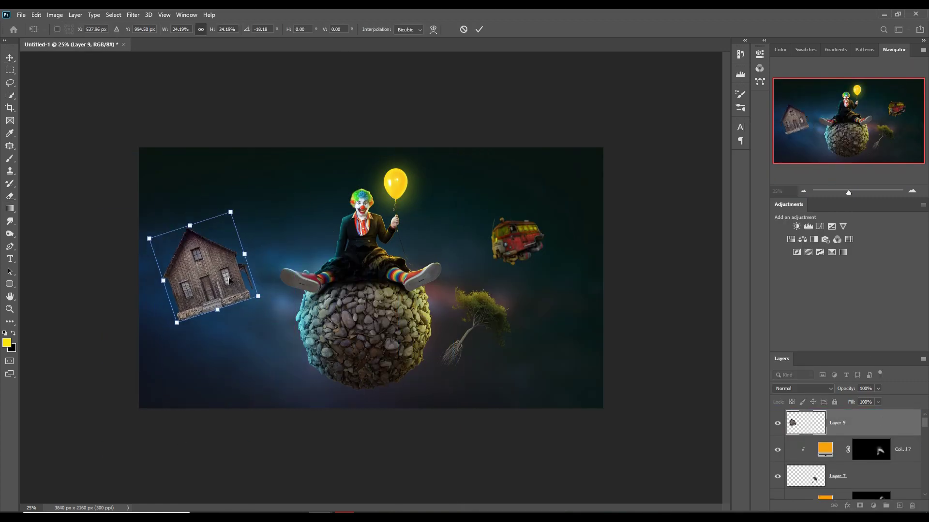
# Commit the house placement and set the rotated rock chunk beneath it
pyautogui.press('Return')
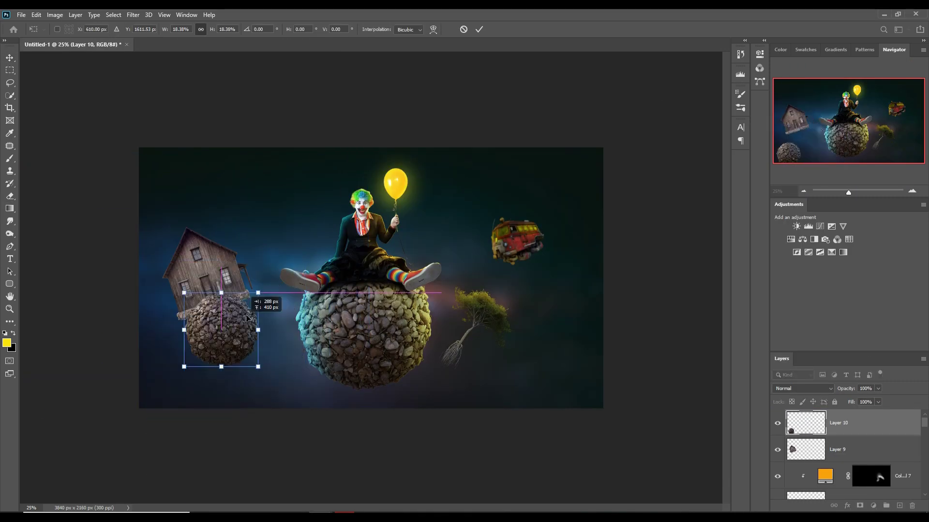
pyautogui.moveTo(265, 295)
pyautogui.mouseDown()
pyautogui.moveTo(264, 314)
pyautogui.moveTo(228, 325)
pyautogui.mouseUp()
pyautogui.press('Return')
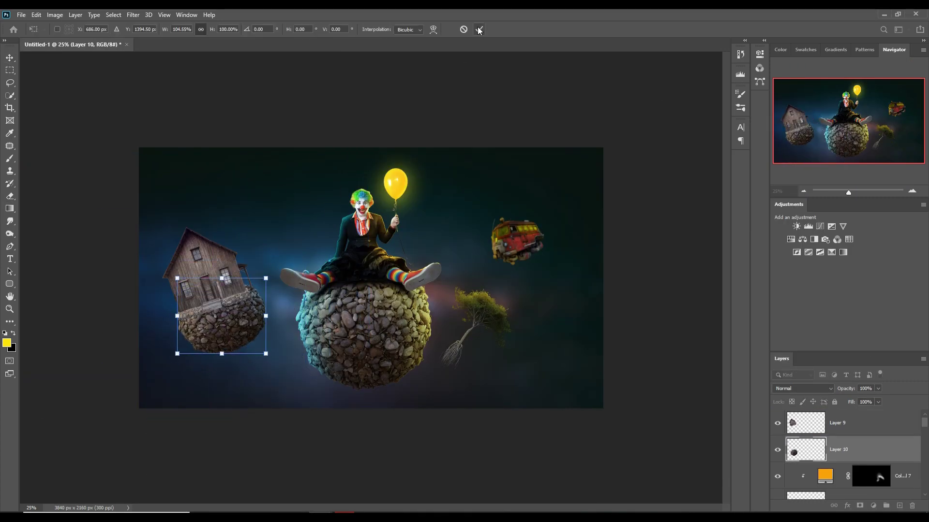
pyautogui.click(220, 265)
# Darken the house with a Curves adjustment clipped to it
pyautogui.click(873, 506)
pyautogui.click(866, 382)
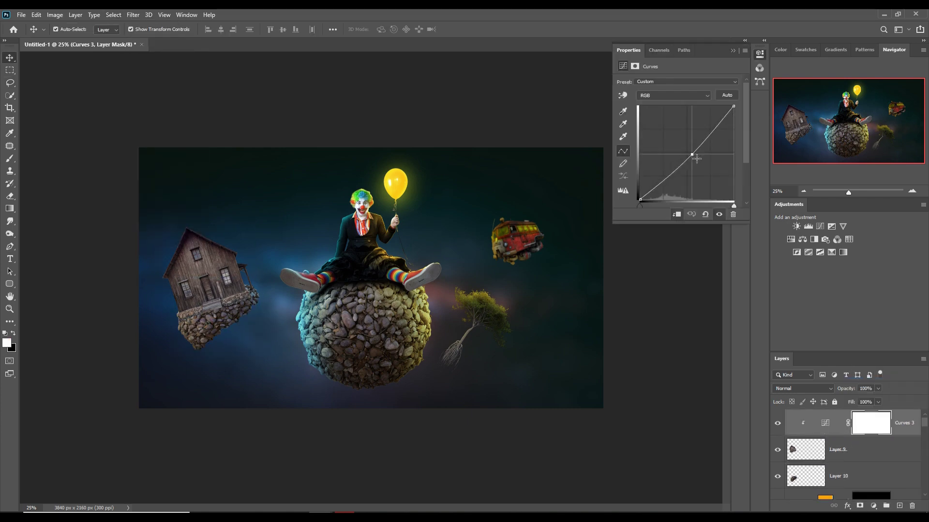
pyautogui.moveTo(692, 155); pyautogui.dragTo(695, 164)
pyautogui.click(899, 506)
# Paint yellow glow into the house windows on a new Overlay layer
pyautogui.click(803, 389)
pyautogui.click(798, 421)
pyautogui.press('b')
pyautogui.moveTo(194, 252); pyautogui.dragTo(200, 259)
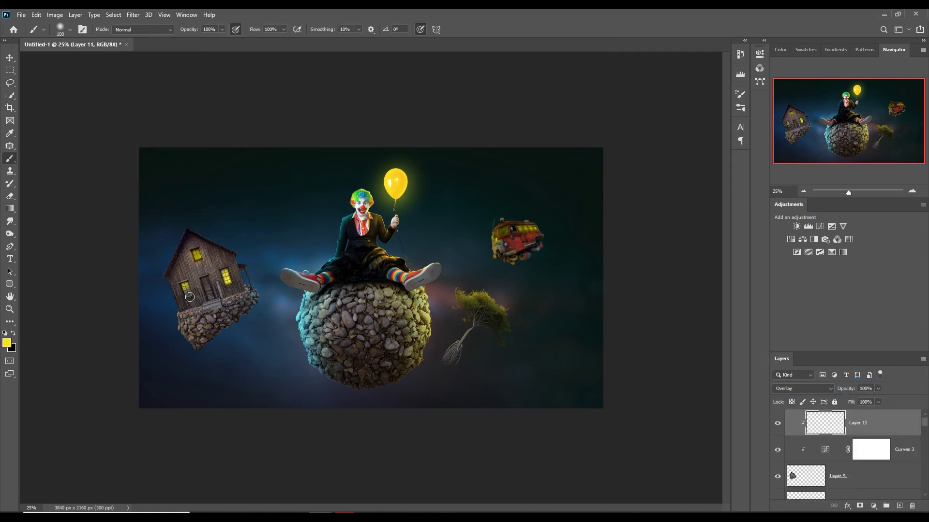
pyautogui.moveTo(190, 296); pyautogui.dragTo(186, 287)
# Try painting blue roof-edge light on a Linear Dodge layer, then undo and remove it
pyautogui.press('v')
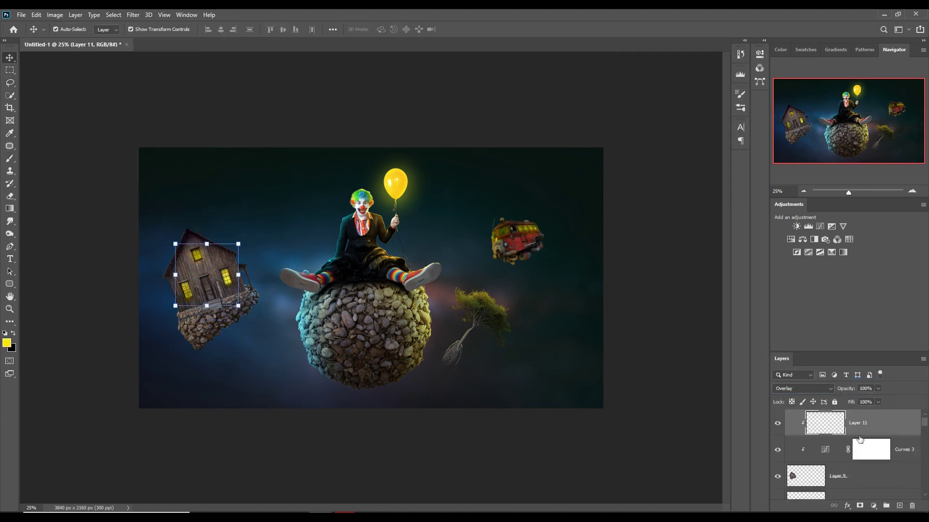
pyautogui.click(899, 506)
pyautogui.click(802, 389)
pyautogui.click(800, 167)
pyautogui.click(7, 343)
pyautogui.press('b')
pyautogui.moveTo(188, 226); pyautogui.dragTo(237, 253)
pyautogui.hotkey('ctrl', 'z')
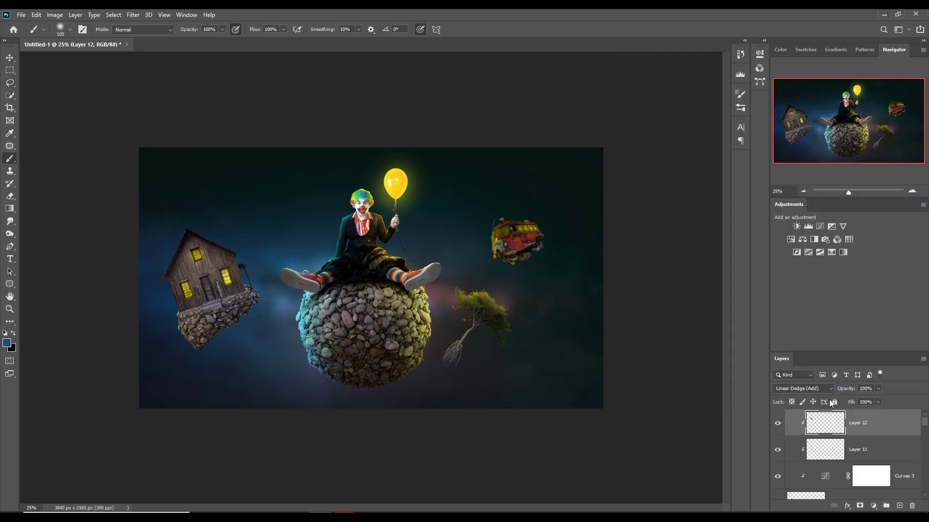
pyautogui.click(873, 506)
pyautogui.click(879, 340)
# Add a clipped bright blue Solid Color fill in Linear Dodge (Add) with an inverted mask
pyautogui.click(899, 506)
pyautogui.rightClick(871, 422)
pyautogui.click(829, 195)
pyautogui.click(873, 506)
pyautogui.click(878, 339)
pyautogui.click(678, 241)
pyautogui.click(786, 232)
pyautogui.rightClick(825, 422)
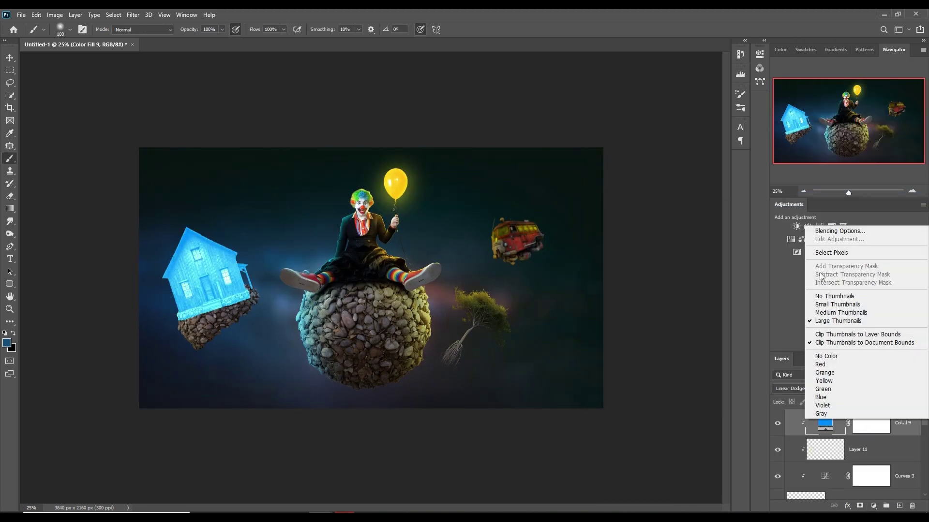
pyautogui.click(840, 230)
pyautogui.click(800, 89)
pyautogui.hotkey('ctrl', 'i')
# Paint blue rim light along the roof edge and lower its opacity to 45%
pyautogui.press('b')
pyautogui.moveTo(188, 227); pyautogui.dragTo(249, 284)
pyautogui.click(236, 266)
pyautogui.click(878, 389)
pyautogui.moveTo(881, 399); pyautogui.dragTo(858, 400)
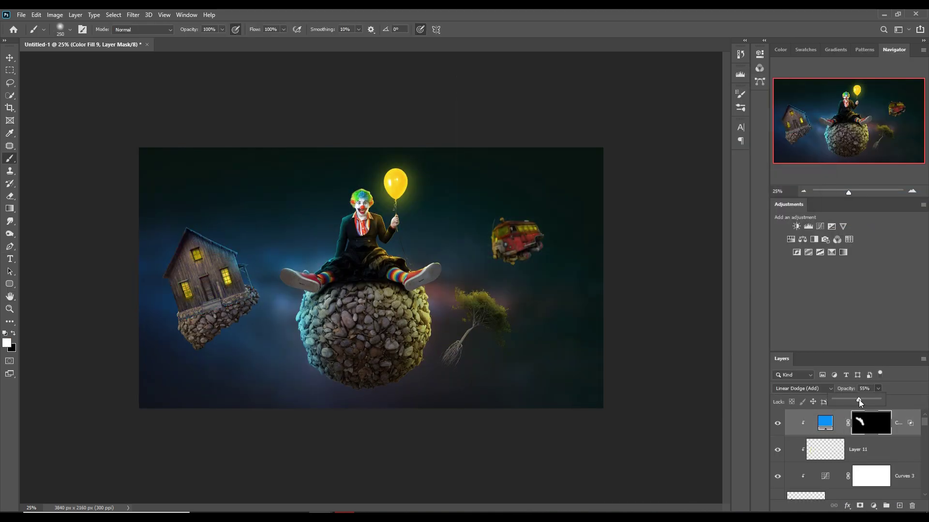
pyautogui.click(244, 281)
# Zoom out and stamp all visible layers into a merged Layer 12 with Ctrl+Alt+Shift+E
pyautogui.click(10, 58)
pyautogui.hotkey('ctrl', '-')
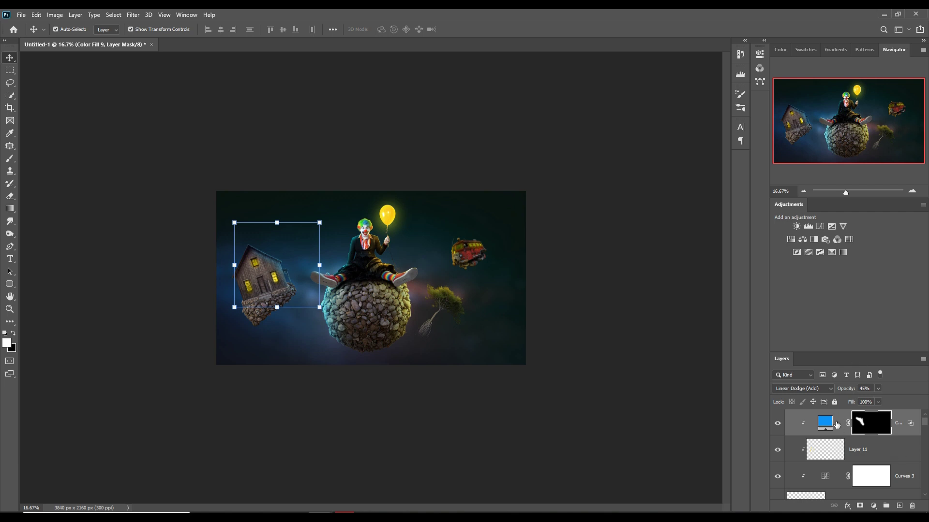
pyautogui.hotkey('ctrl', 'shift', 'alt', 'e')
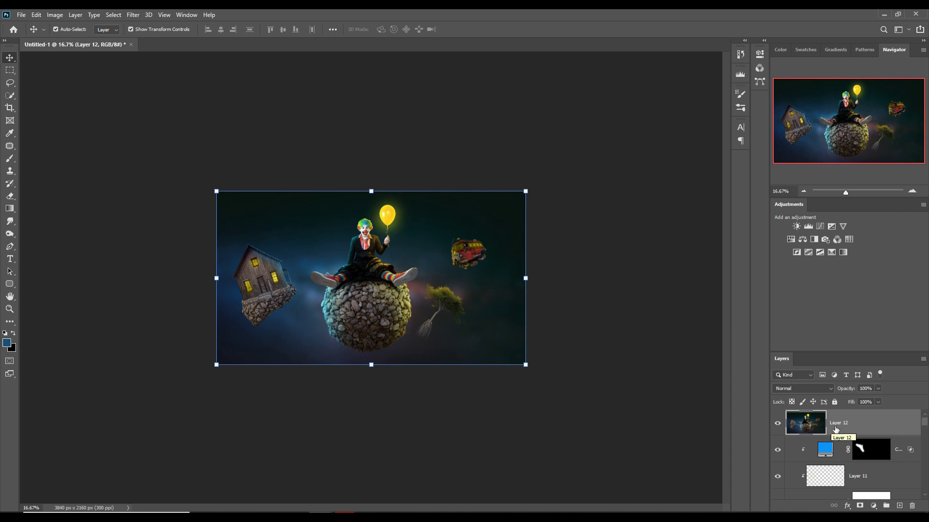
# Convert the merged Layer 12 to a smart object and open the Camera Raw Filter
pyautogui.rightClick(873, 422)
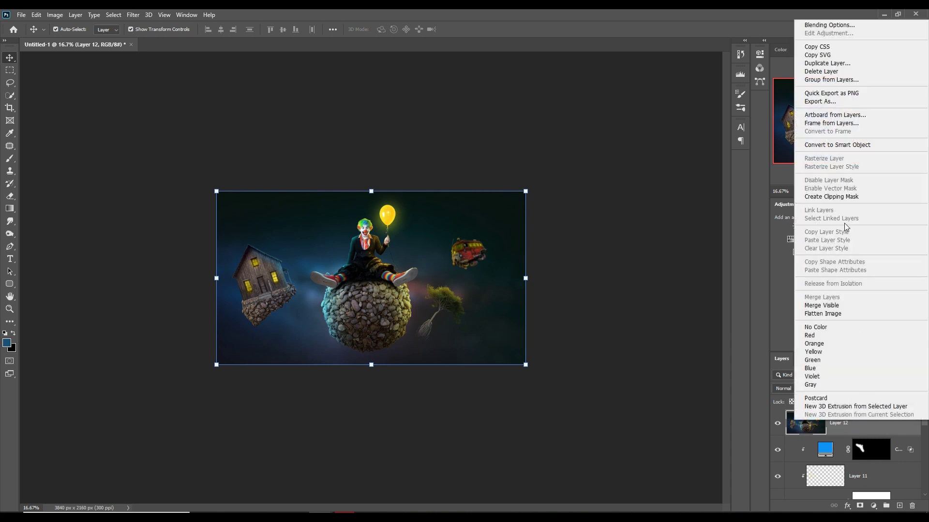
pyautogui.click(841, 145)
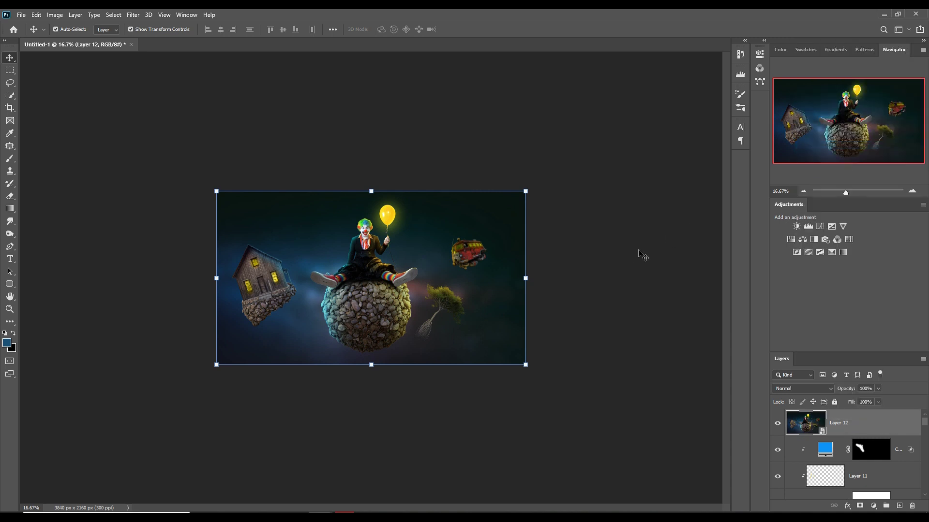
pyautogui.click(133, 15)
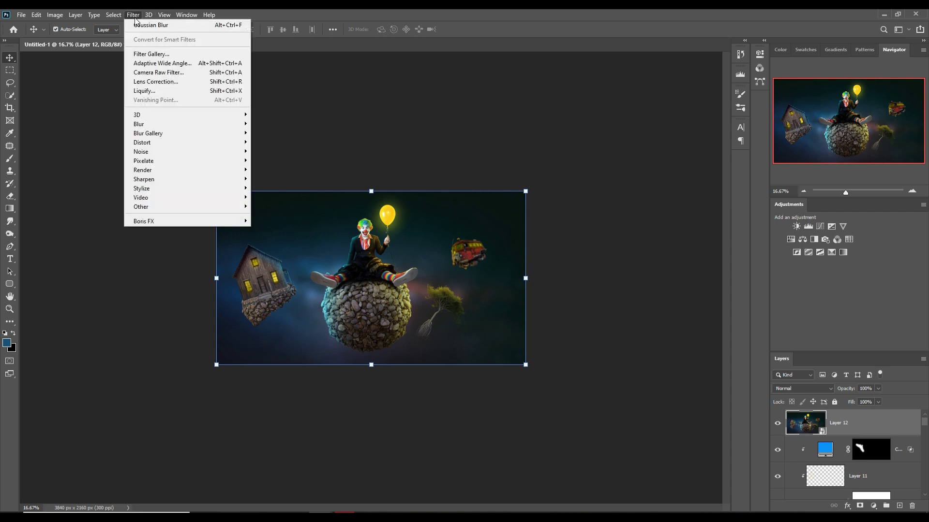
pyautogui.click(156, 72)
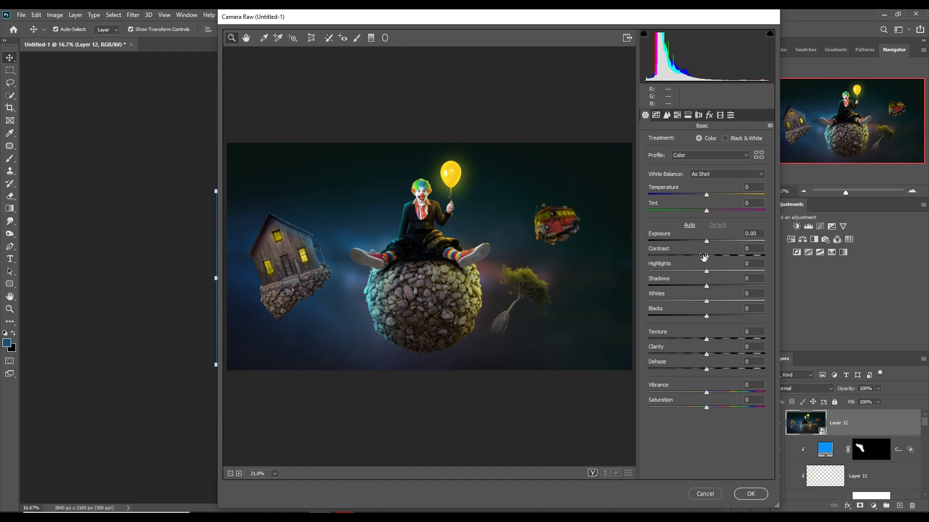
# Set the Basic sliders: Contrast +10, Highlights +23, Shadows -18, Saturation +14
pyautogui.moveTo(706, 257); pyautogui.dragTo(714, 259)
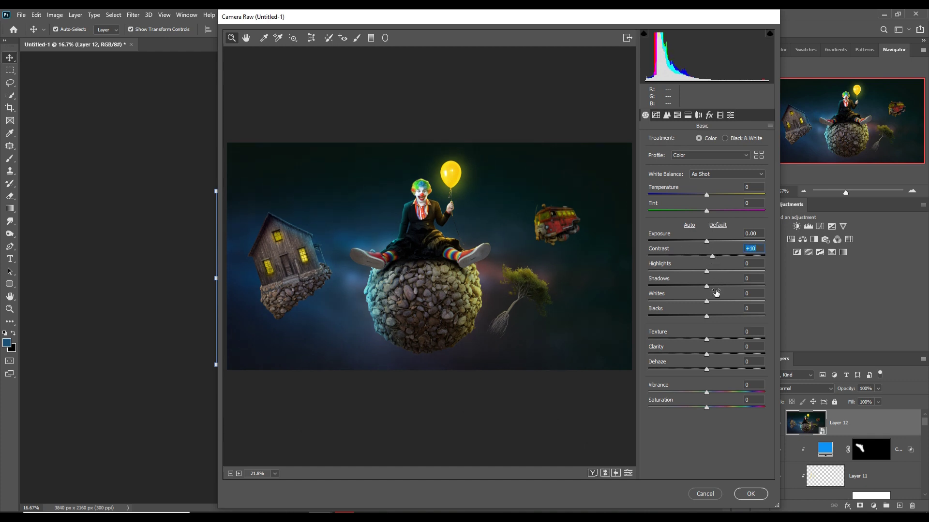
pyautogui.moveTo(706, 272)
pyautogui.mouseDown()
pyautogui.moveTo(726, 274)
pyautogui.moveTo(696, 288)
pyautogui.moveTo(719, 272)
pyautogui.mouseUp()
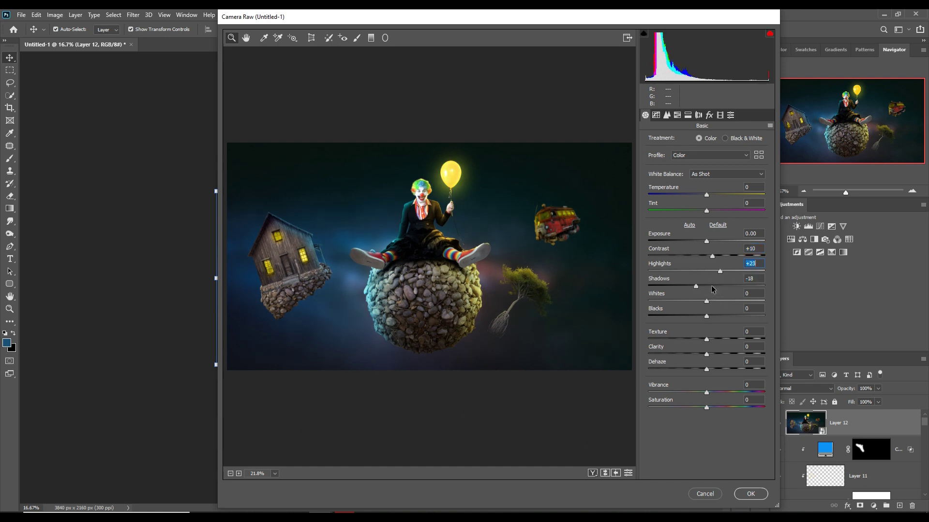
pyautogui.moveTo(709, 307); pyautogui.dragTo(708, 317)
pyautogui.moveTo(707, 408); pyautogui.dragTo(715, 407)
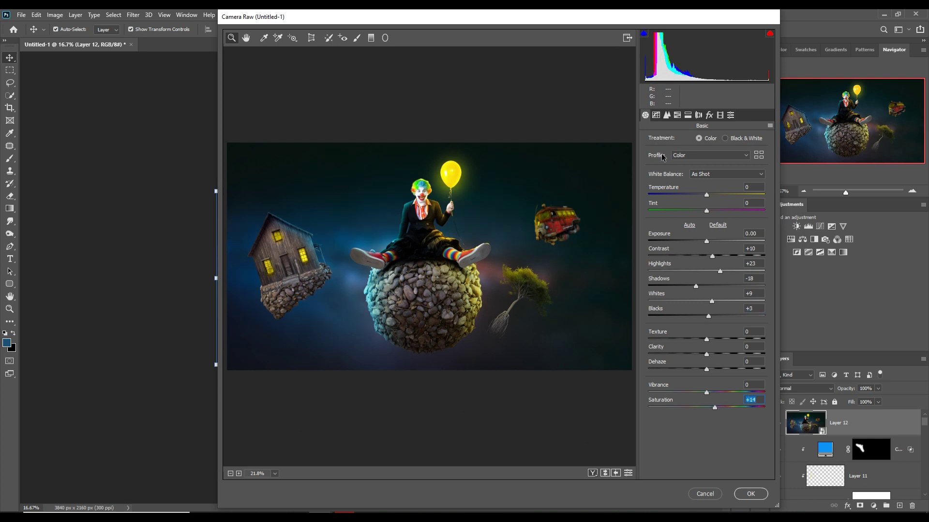
pyautogui.click(656, 116)
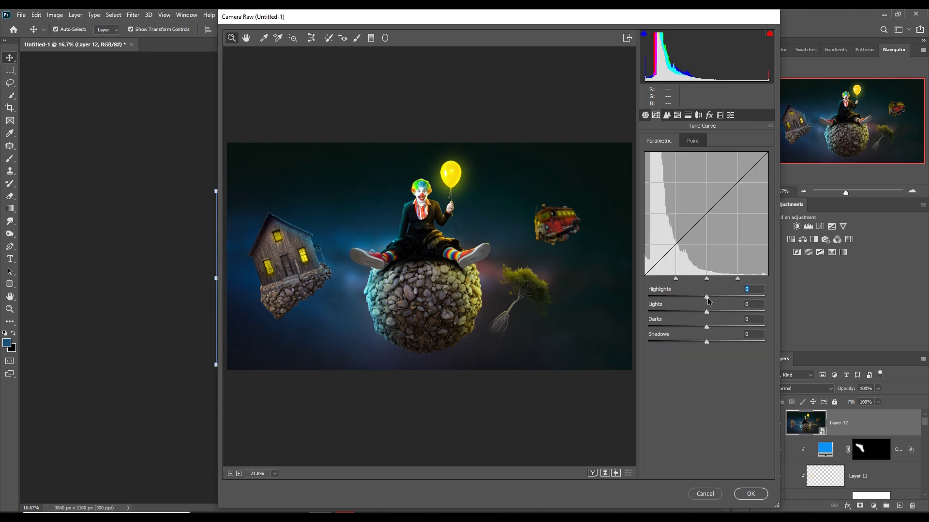
# Add a tone curve (Highlights +6, Lights +7, Darks -8) and sharpening Amount 35
pyautogui.moveTo(706, 297); pyautogui.dragTo(703, 341)
pyautogui.click(707, 312)
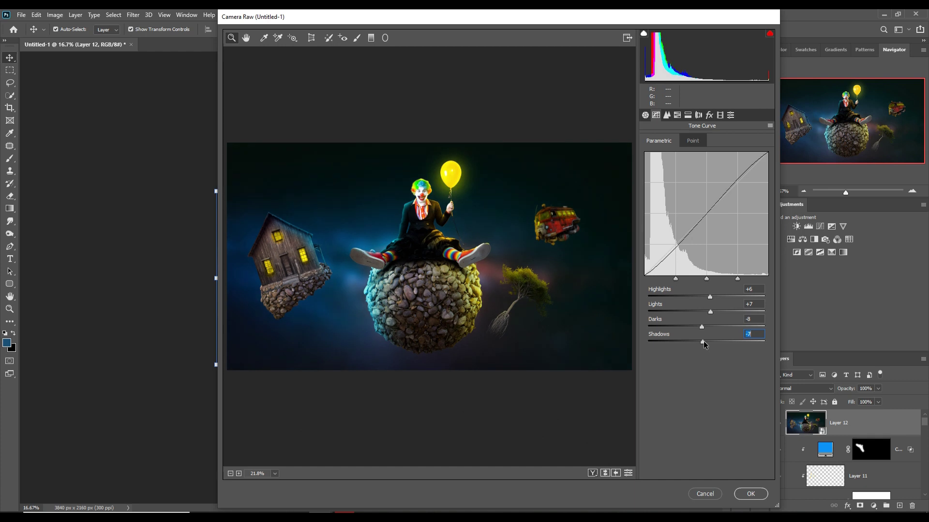
pyautogui.click(667, 116)
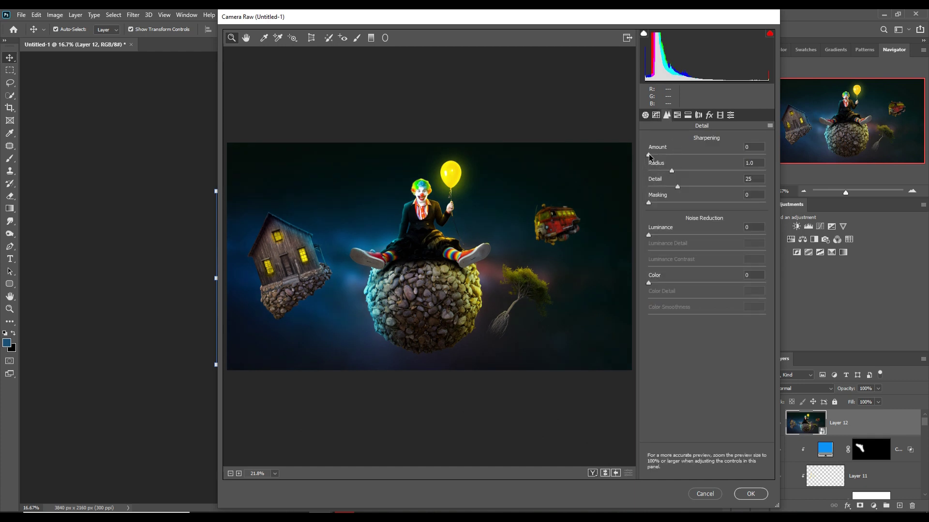
pyautogui.moveTo(648, 154); pyautogui.dragTo(680, 168)
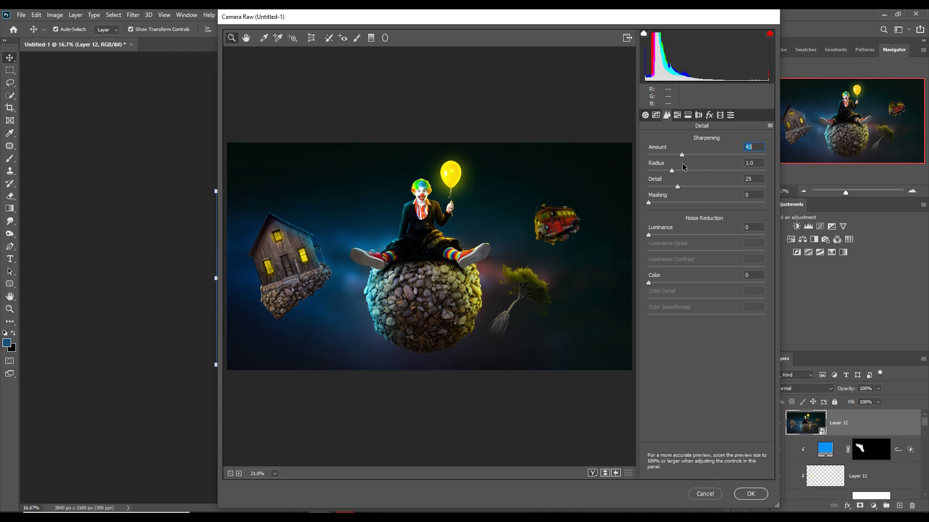
pyautogui.click(677, 116)
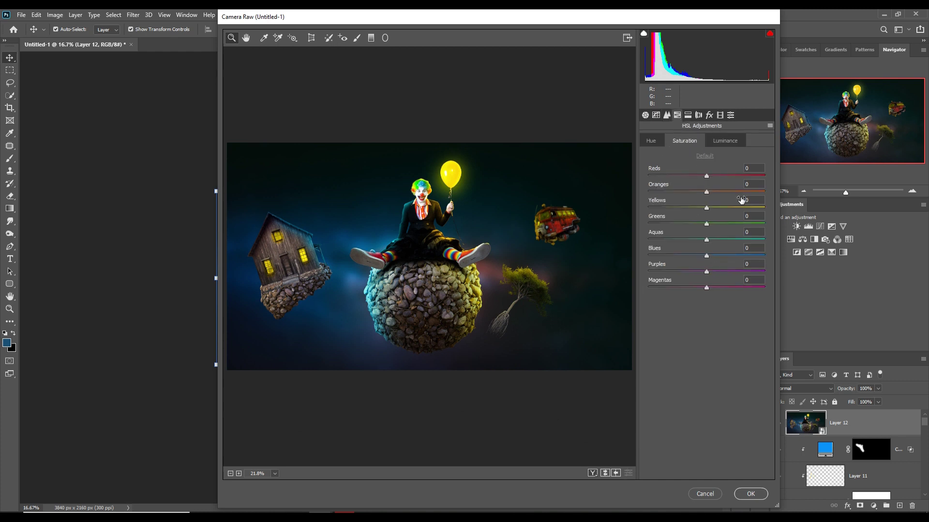
# Shift the HSL hue of Yellows to -68 and Blues to -19
pyautogui.click(650, 141)
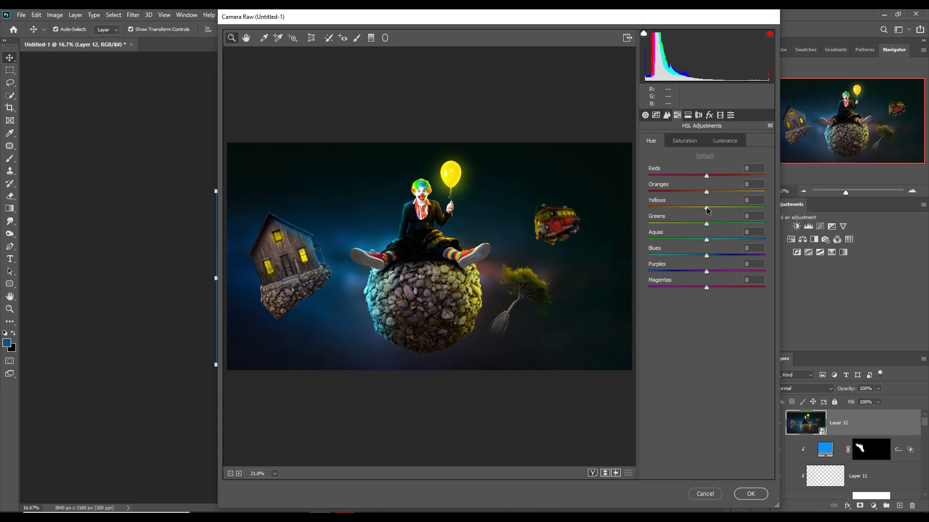
pyautogui.moveTo(707, 210); pyautogui.dragTo(664, 213)
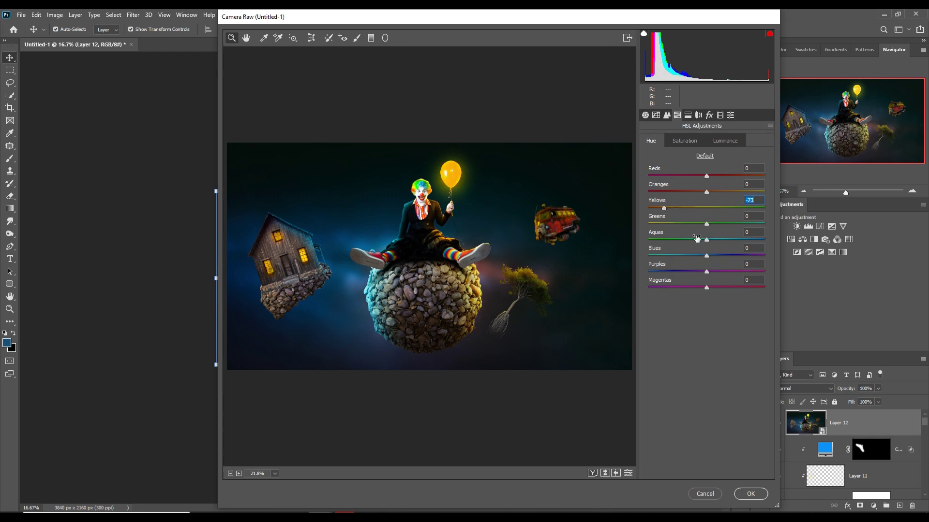
pyautogui.moveTo(664, 210); pyautogui.dragTo(668, 209)
pyautogui.click(707, 257)
pyautogui.moveTo(707, 257); pyautogui.dragTo(693, 260)
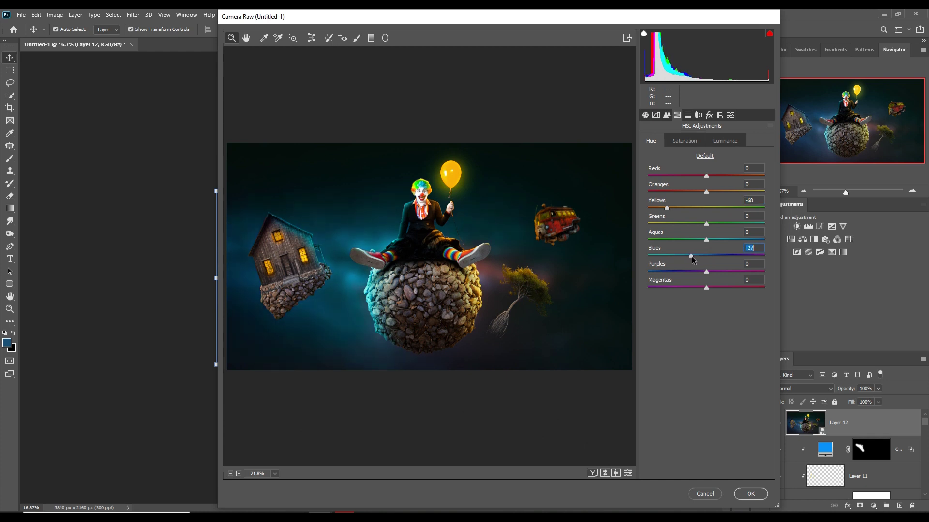
pyautogui.click(694, 258)
# Raise HSL saturation: Oranges +23, Yellows +38, Blues +23
pyautogui.click(684, 141)
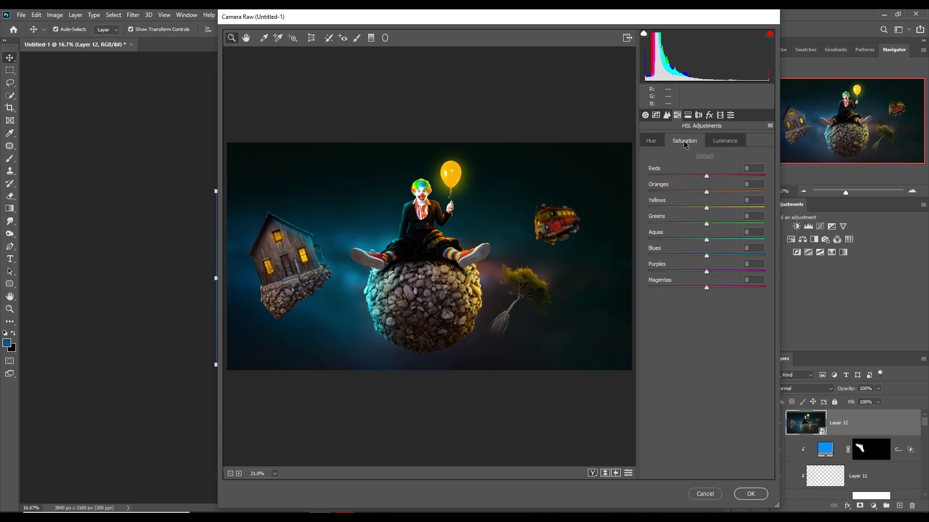
pyautogui.click(706, 193)
pyautogui.moveTo(706, 193)
pyautogui.mouseDown()
pyautogui.moveTo(720, 193)
pyautogui.moveTo(716, 208)
pyautogui.mouseUp()
pyautogui.moveTo(728, 205); pyautogui.dragTo(730, 205)
pyautogui.moveTo(707, 255); pyautogui.dragTo(720, 256)
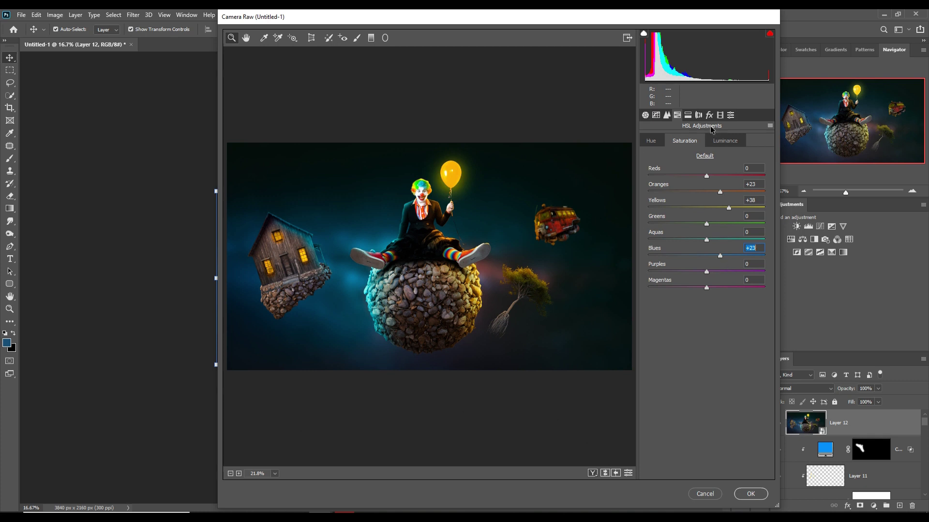
# Split-tone highlights to hue 50/sat 10 and shadows to hue 224/sat 17, then apply the grade
pyautogui.click(698, 116)
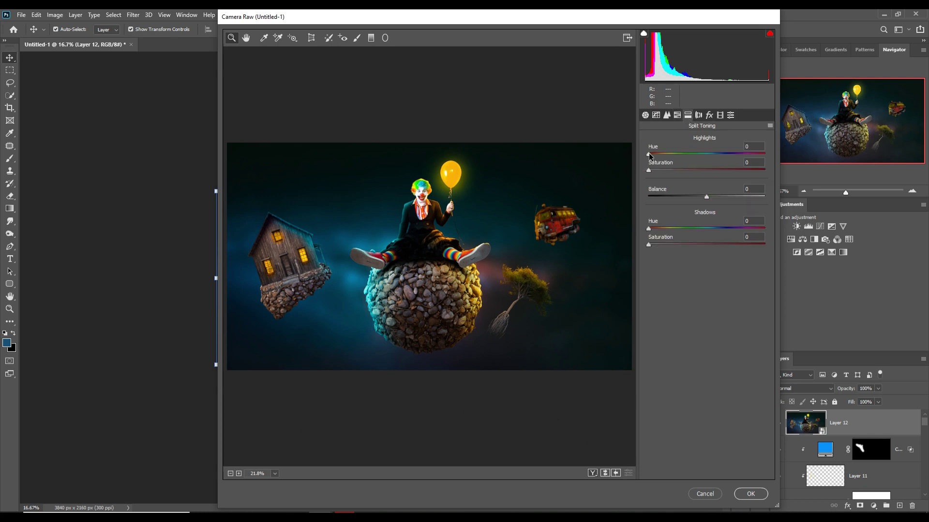
pyautogui.moveTo(648, 154); pyautogui.dragTo(661, 175)
pyautogui.moveTo(649, 228); pyautogui.dragTo(718, 235)
pyautogui.moveTo(648, 246); pyautogui.dragTo(720, 230)
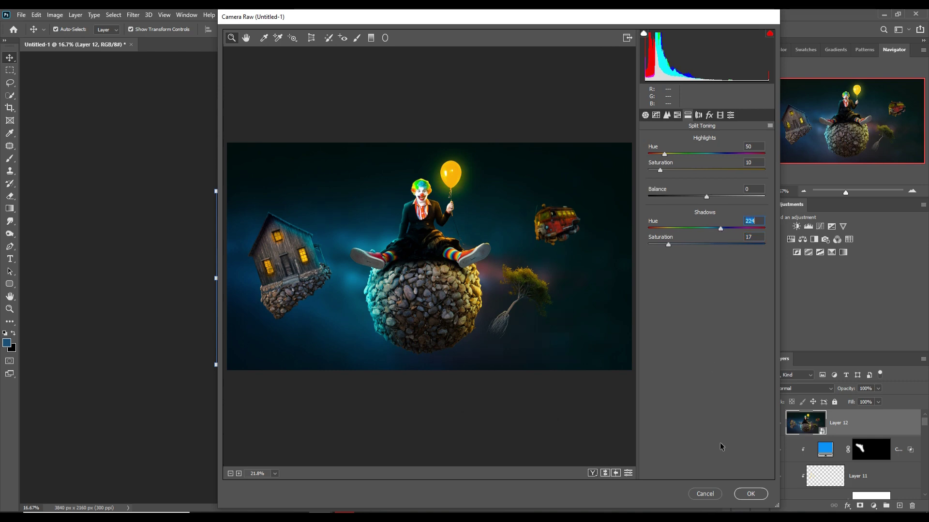
pyautogui.click(748, 498)
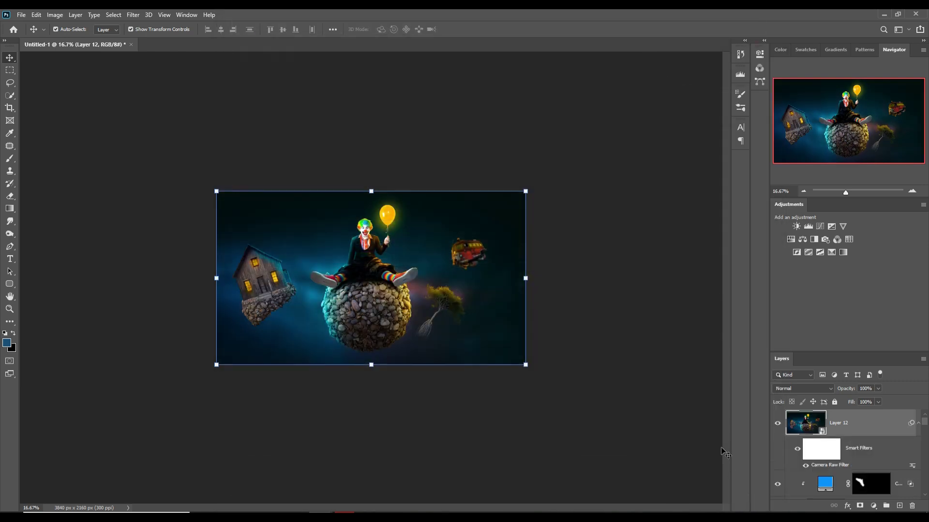